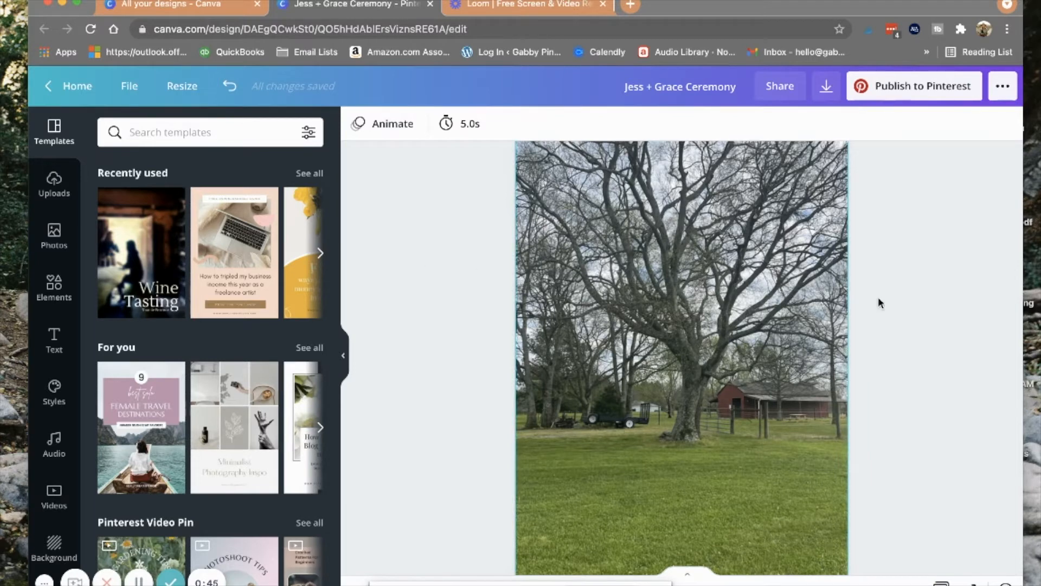
Step: Select the tree photo on page 1 and view the available media upload sources
{"action": "scroll", "coordinate": [944, 299], "scroll_direction": "up", "scroll_amount": 3}
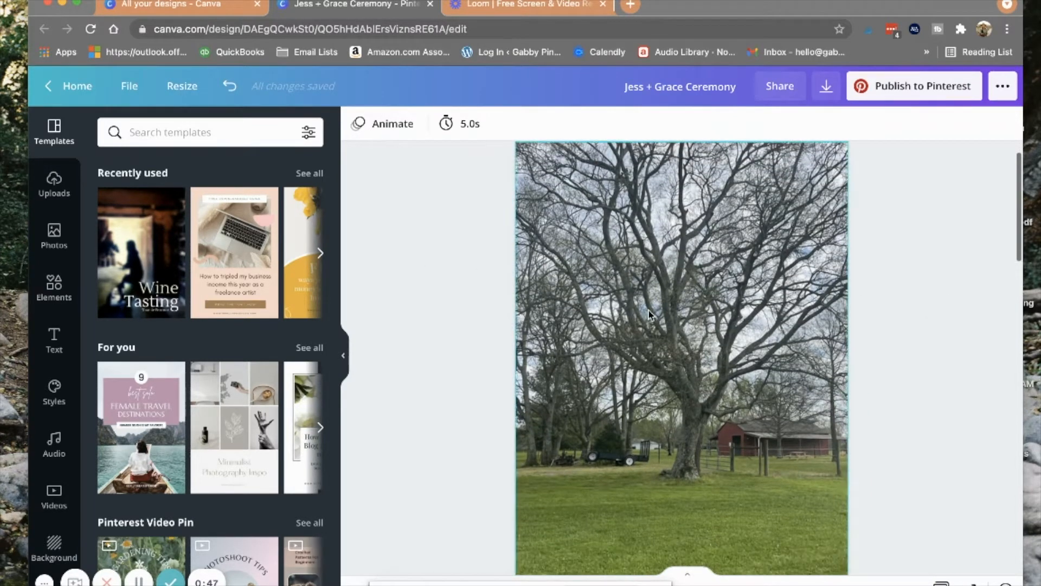
{"action": "left_click", "coordinate": [679, 300]}
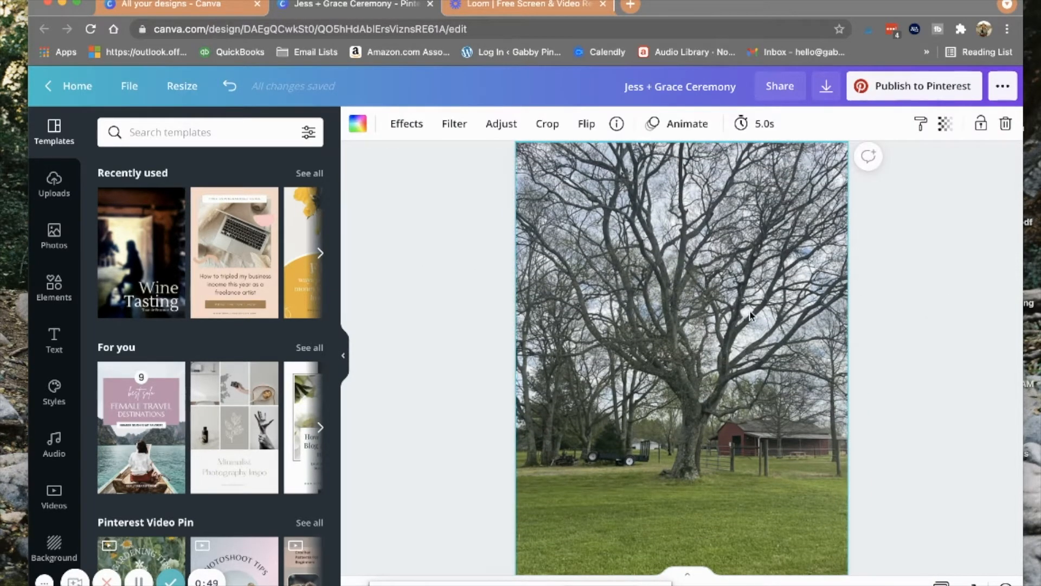
{"action": "left_click", "coordinate": [53, 186]}
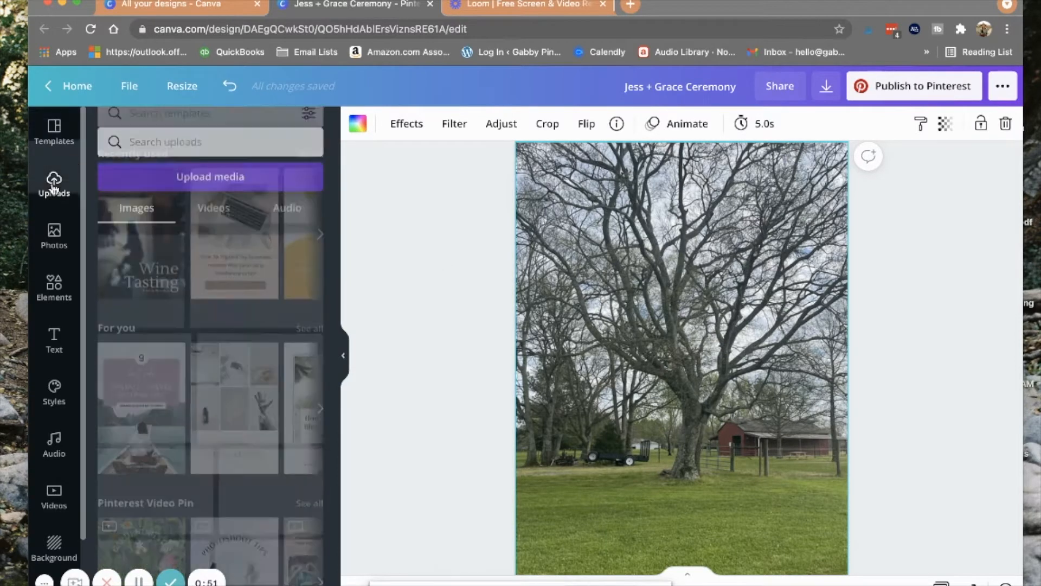
{"action": "left_click", "coordinate": [206, 168]}
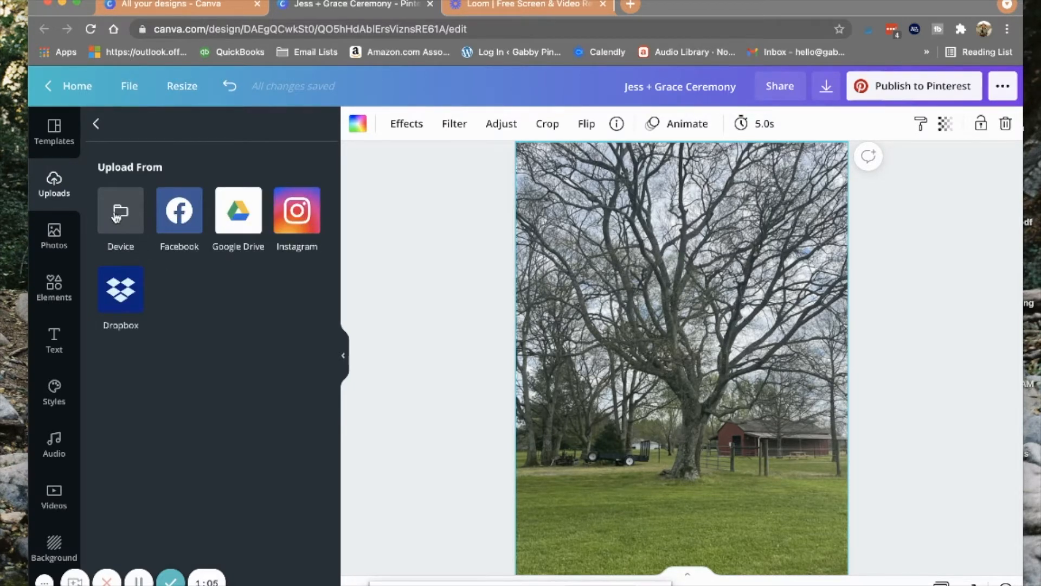
{"action": "left_click", "coordinate": [56, 142]}
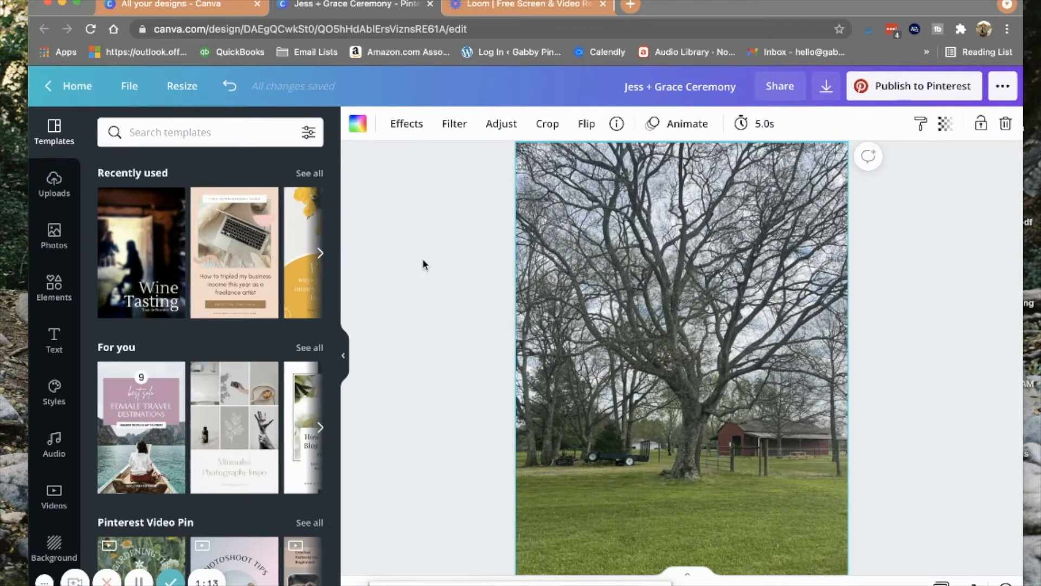
Step: Examine the plain tree photo on page 1 and compare it with the decorated ceremony mockup on the following page
{"action": "scroll", "coordinate": [423, 261], "scroll_direction": "down", "scroll_amount": 1}
{"action": "scroll", "coordinate": [423, 264], "scroll_direction": "down", "scroll_amount": 2}
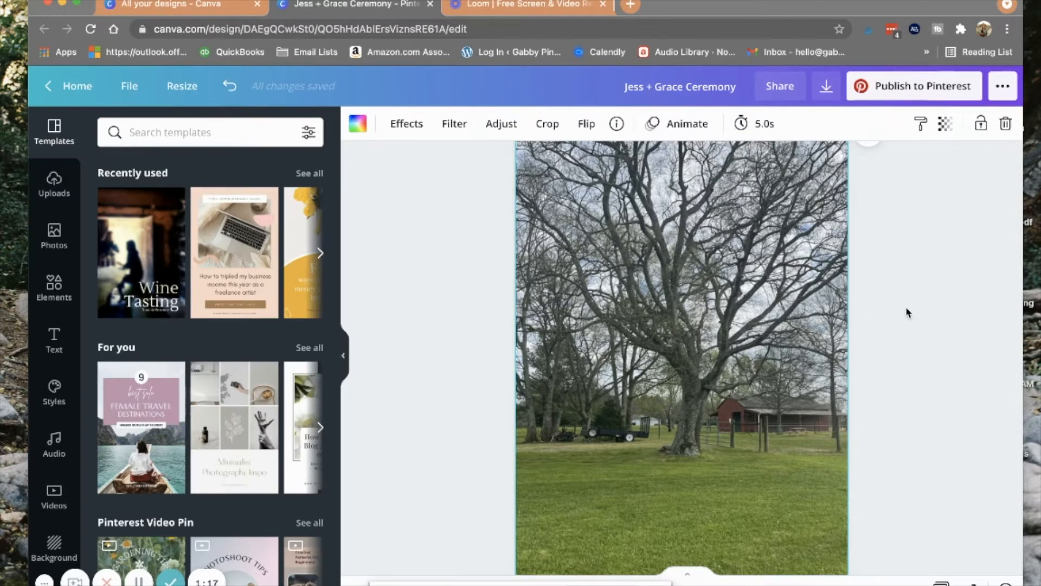
{"action": "scroll", "coordinate": [907, 310], "scroll_direction": "up", "scroll_amount": 4}
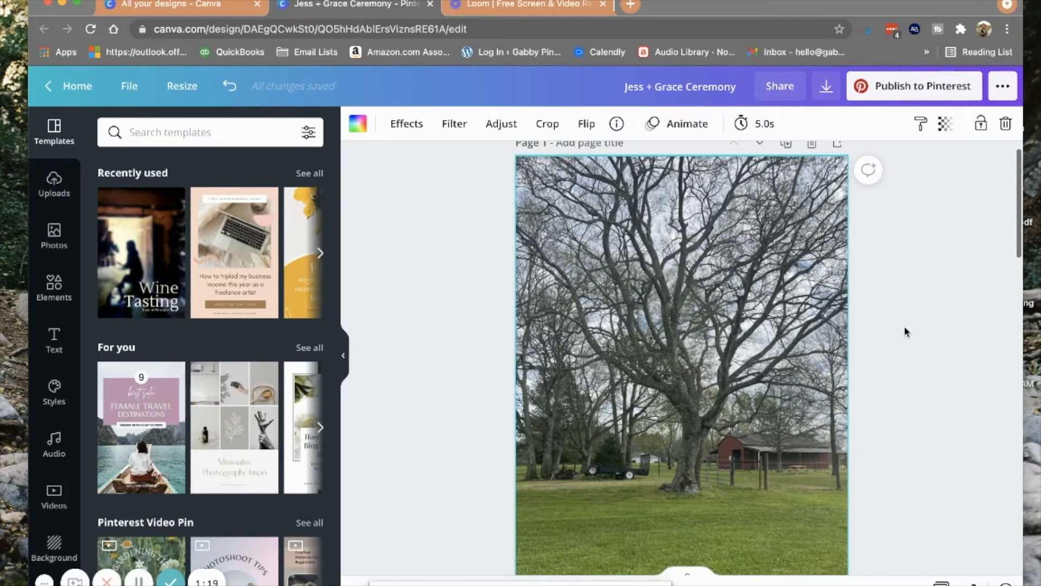
{"action": "scroll", "coordinate": [956, 290], "scroll_direction": "down", "scroll_amount": 5}
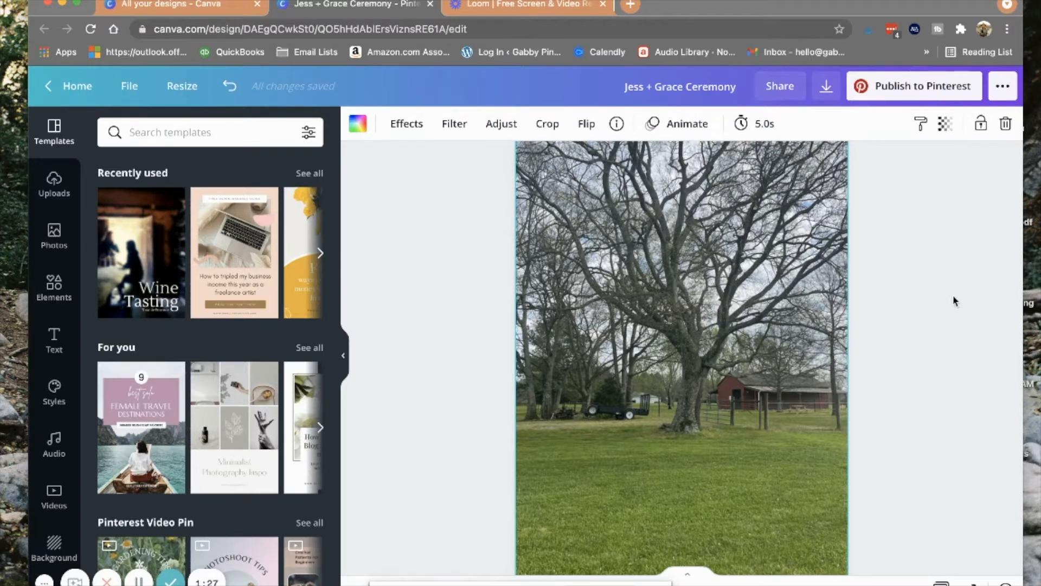
{"action": "scroll", "coordinate": [746, 357], "scroll_direction": "down", "scroll_amount": 3}
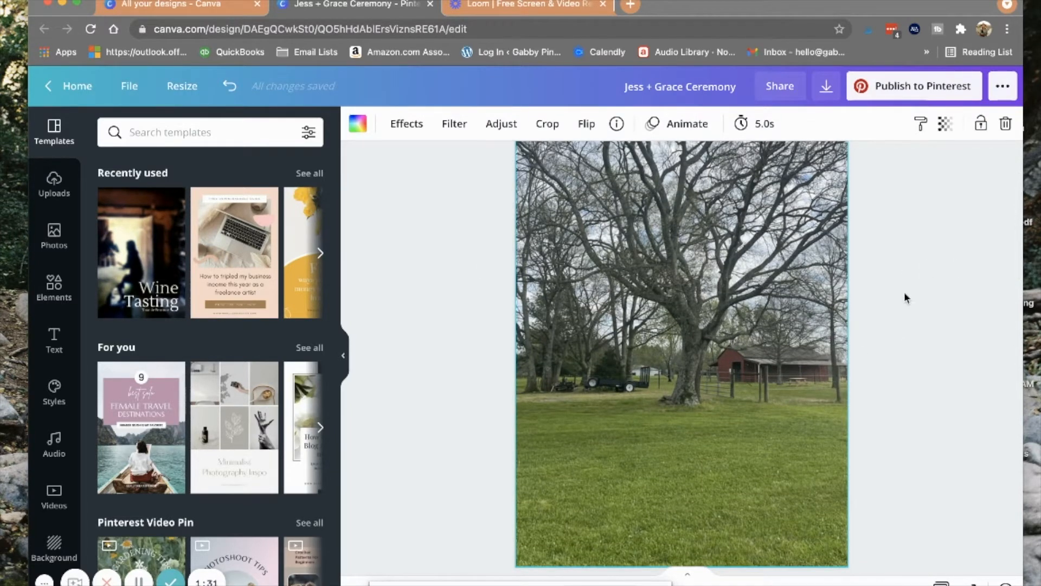
{"action": "scroll", "coordinate": [907, 298], "scroll_direction": "up", "scroll_amount": 3}
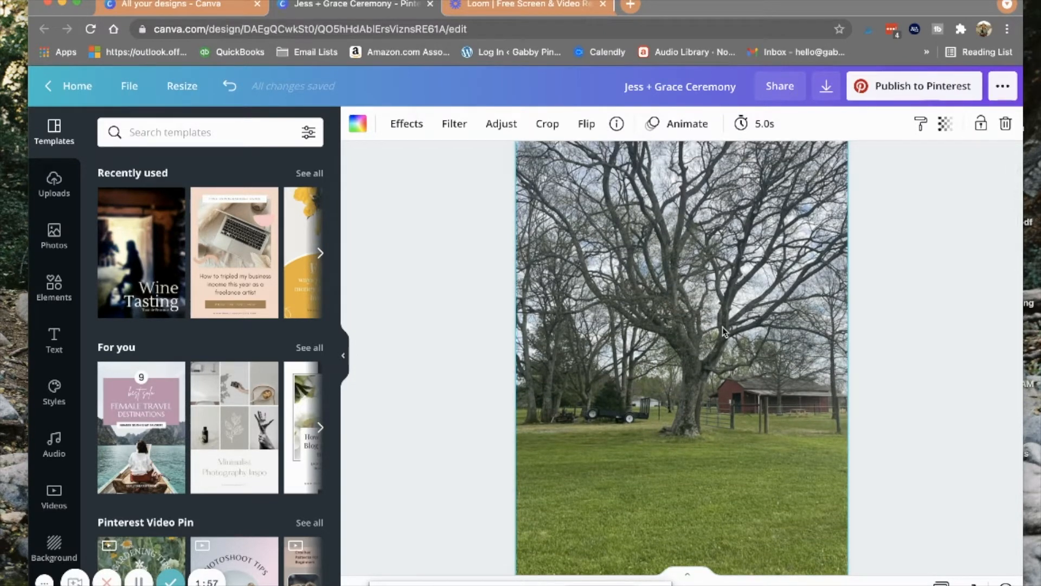
{"action": "scroll", "coordinate": [631, 365], "scroll_direction": "down", "scroll_amount": 5}
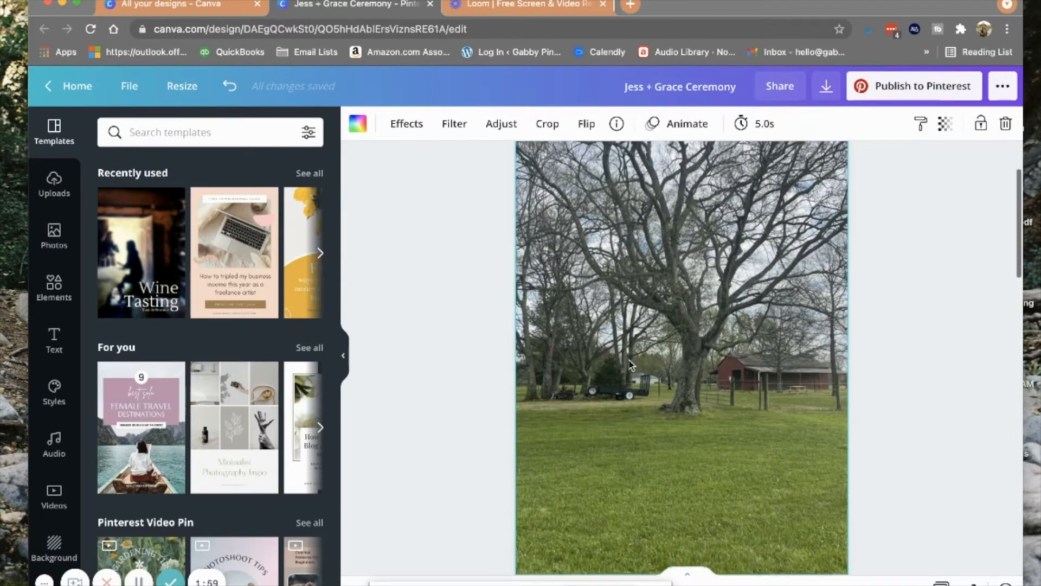
{"action": "scroll", "coordinate": [631, 365], "scroll_direction": "down", "scroll_amount": 6}
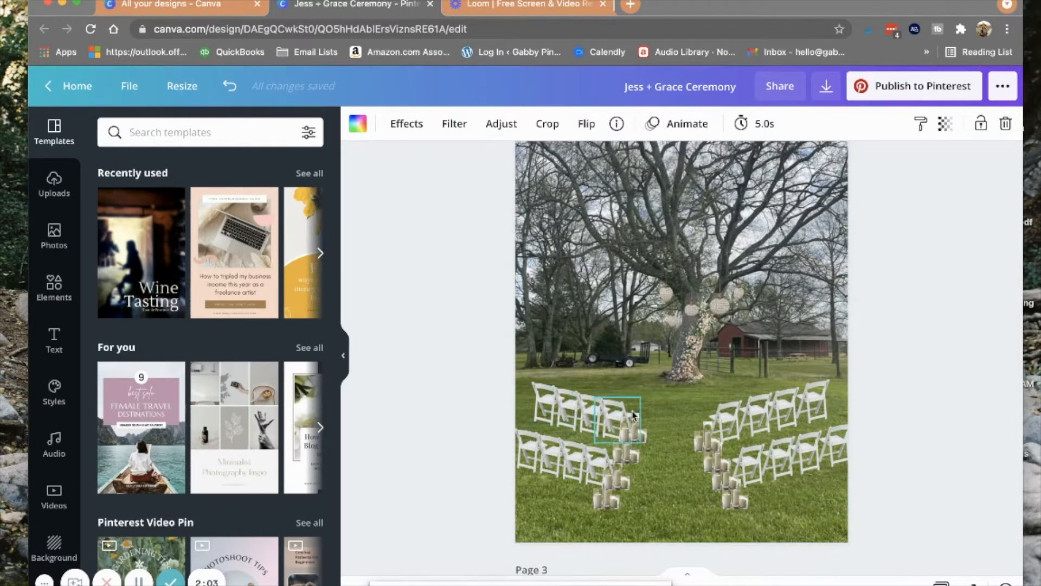
{"action": "scroll", "coordinate": [633, 404], "scroll_direction": "down", "scroll_amount": 8}
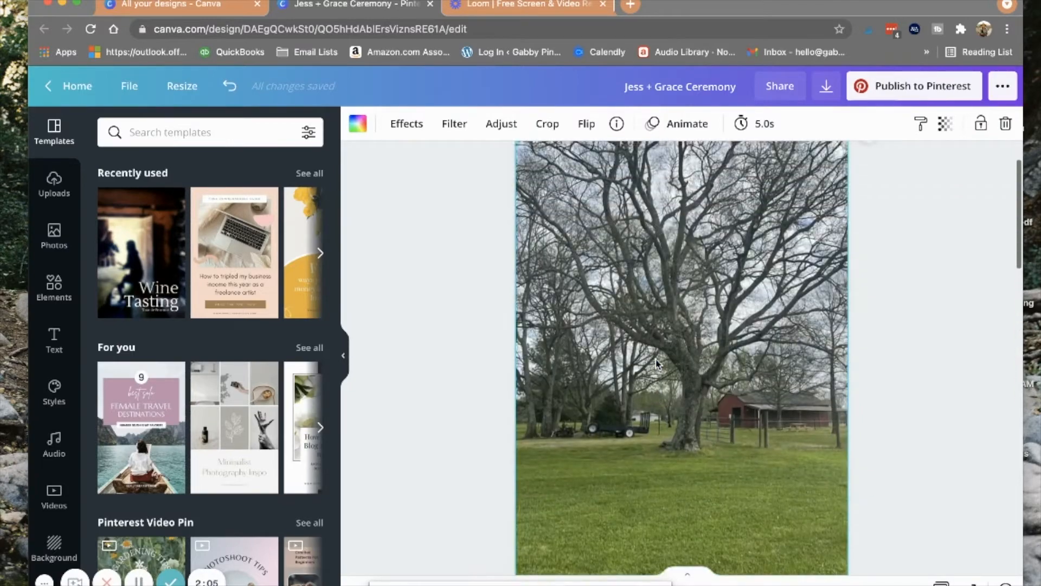
Step: Search Google Images for "white folding chairs" in a new browser tab and look through the results
{"action": "left_click", "coordinate": [630, 4]}
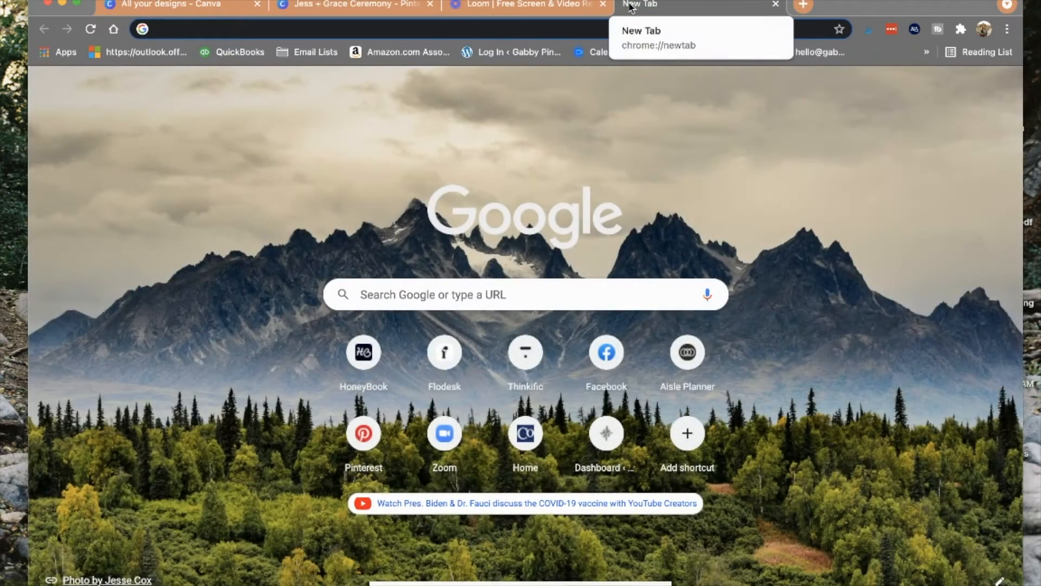
{"action": "type", "text": "white folding"}
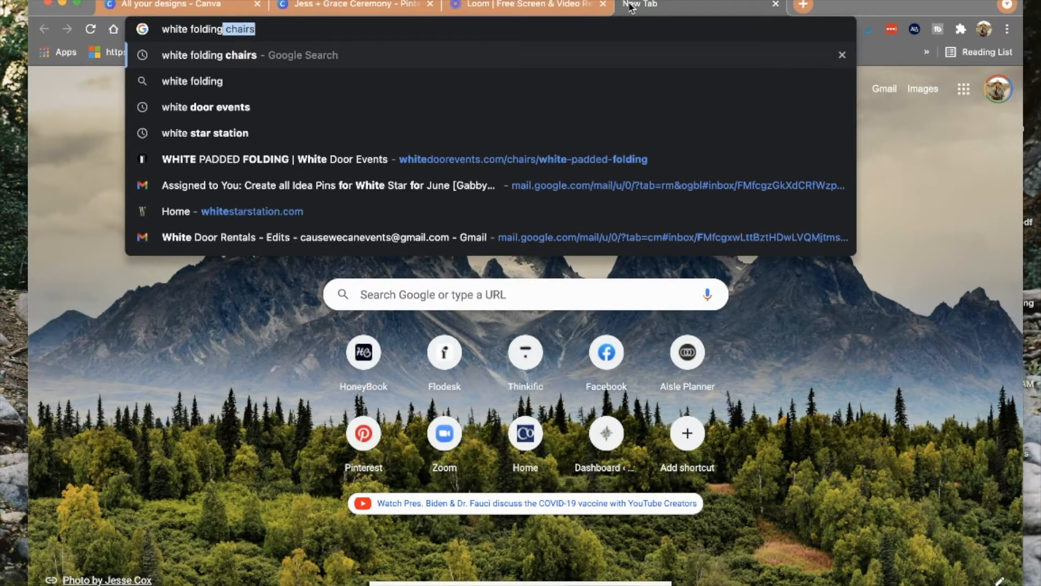
{"action": "key", "text": "Return"}
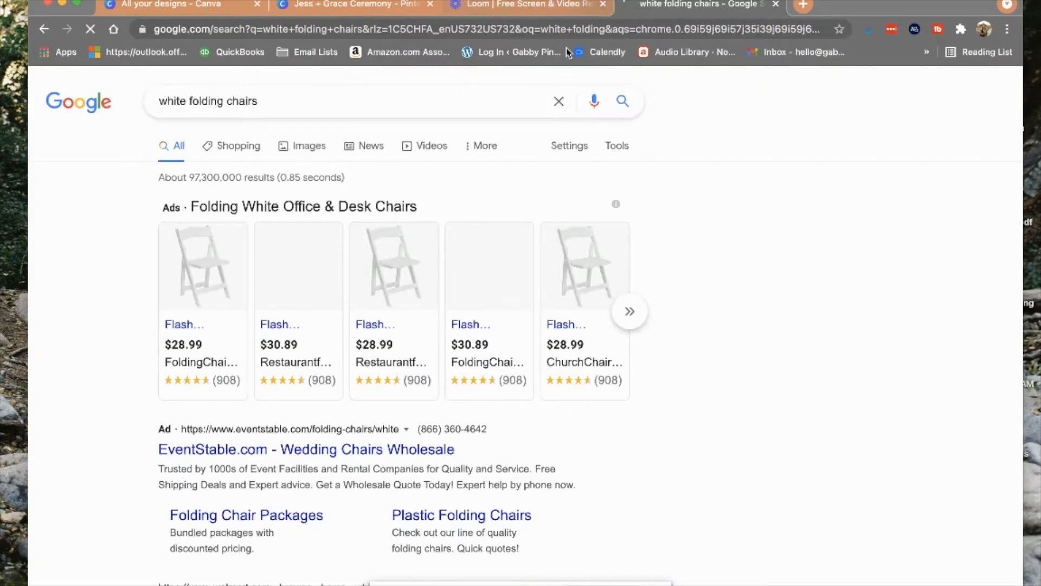
{"action": "left_click", "coordinate": [309, 150]}
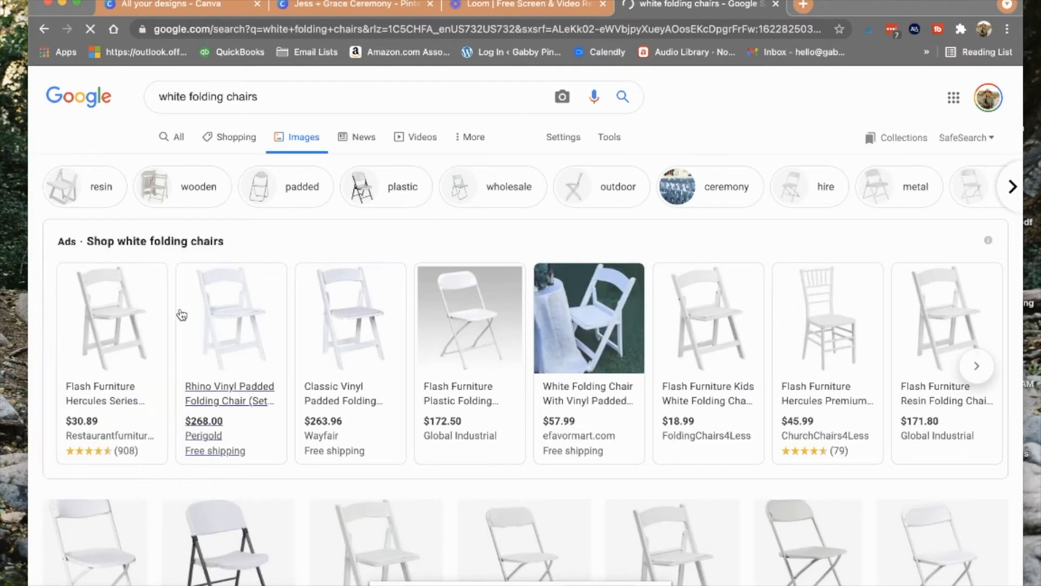
{"action": "scroll", "coordinate": [415, 322], "scroll_direction": "down", "scroll_amount": 5}
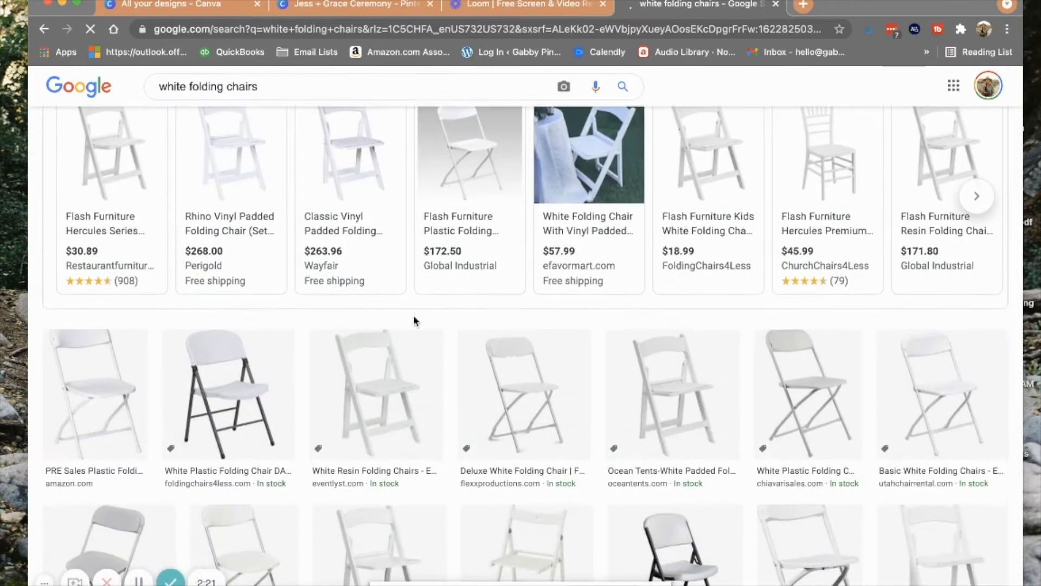
{"action": "scroll", "coordinate": [415, 322], "scroll_direction": "down", "scroll_amount": 2}
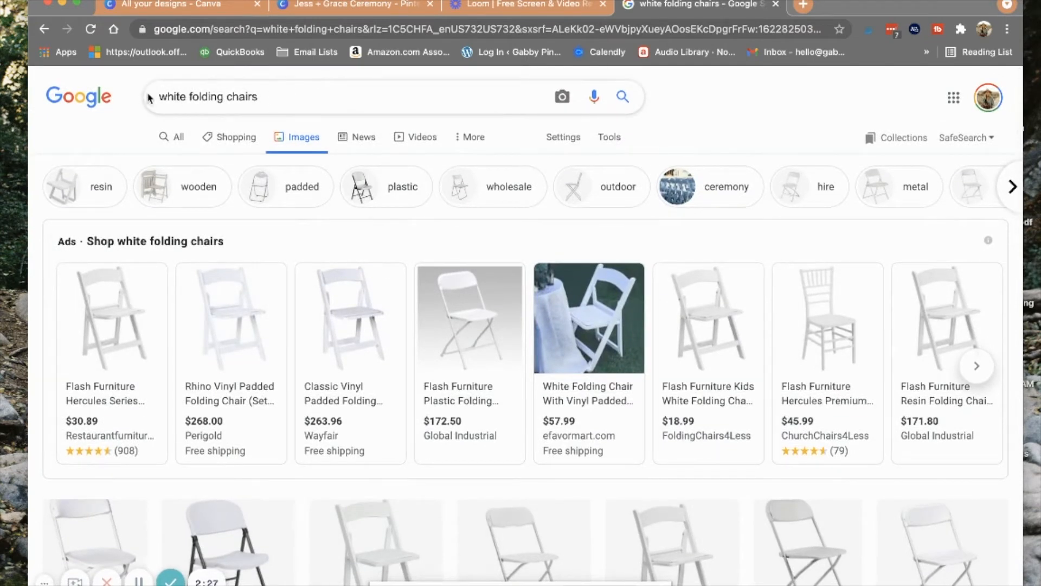
Step: Refine the image search to "back of white folding chairs" and look for a chair shown from behind
{"action": "left_click", "coordinate": [274, 97]}
{"action": "left_click", "coordinate": [158, 96]}
{"action": "type", "text": "back of"}
{"action": "key", "text": "Return"}
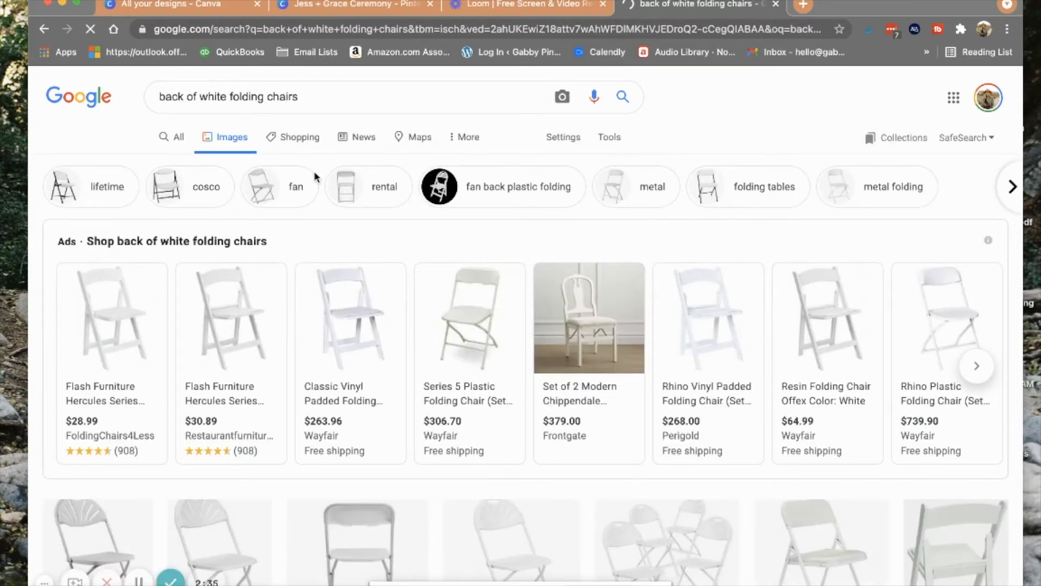
{"action": "scroll", "coordinate": [609, 260], "scroll_direction": "down", "scroll_amount": 1}
{"action": "scroll", "coordinate": [609, 260], "scroll_direction": "down", "scroll_amount": 4}
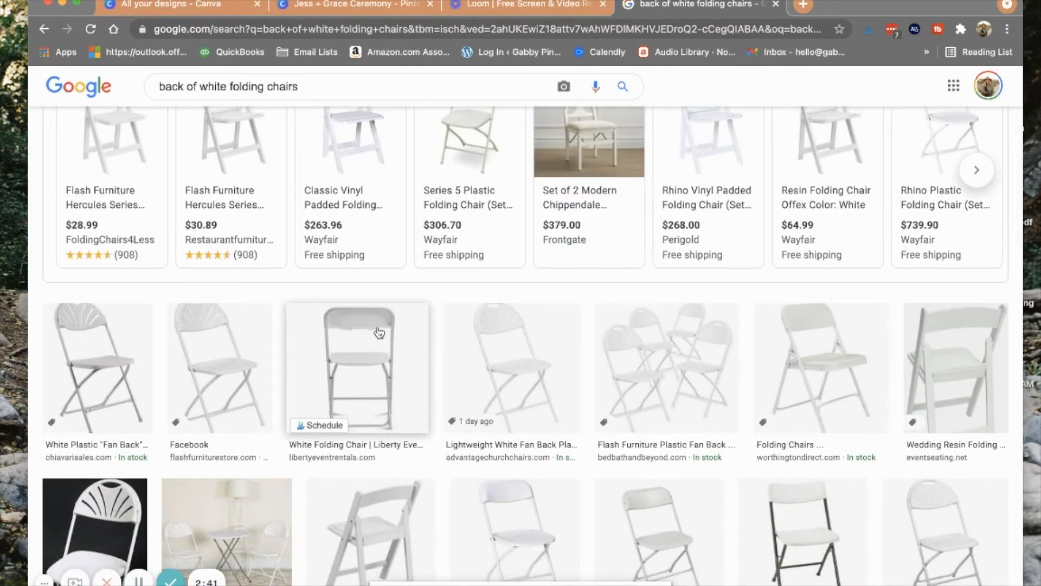
{"action": "scroll", "coordinate": [379, 333], "scroll_direction": "down", "scroll_amount": 1}
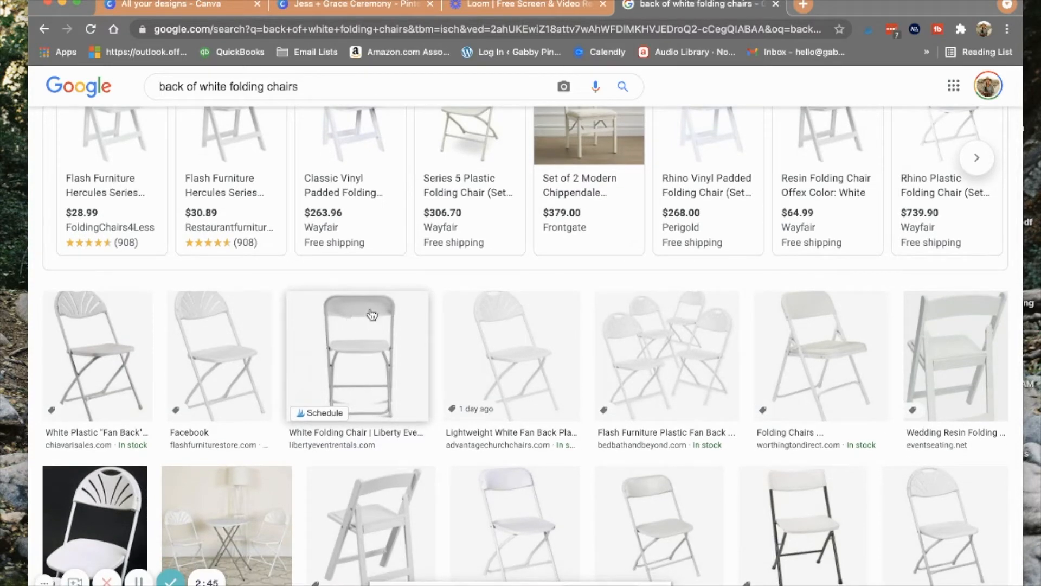
{"action": "scroll", "coordinate": [423, 332], "scroll_direction": "down", "scroll_amount": 2}
{"action": "scroll", "coordinate": [406, 398], "scroll_direction": "down", "scroll_amount": 1}
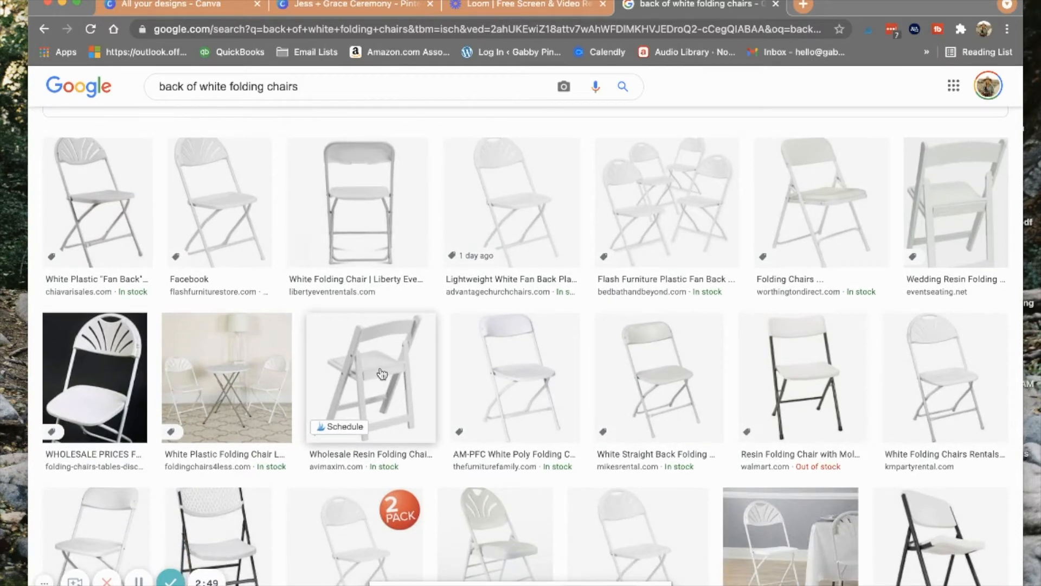
{"action": "scroll", "coordinate": [379, 369], "scroll_direction": "down", "scroll_amount": 1}
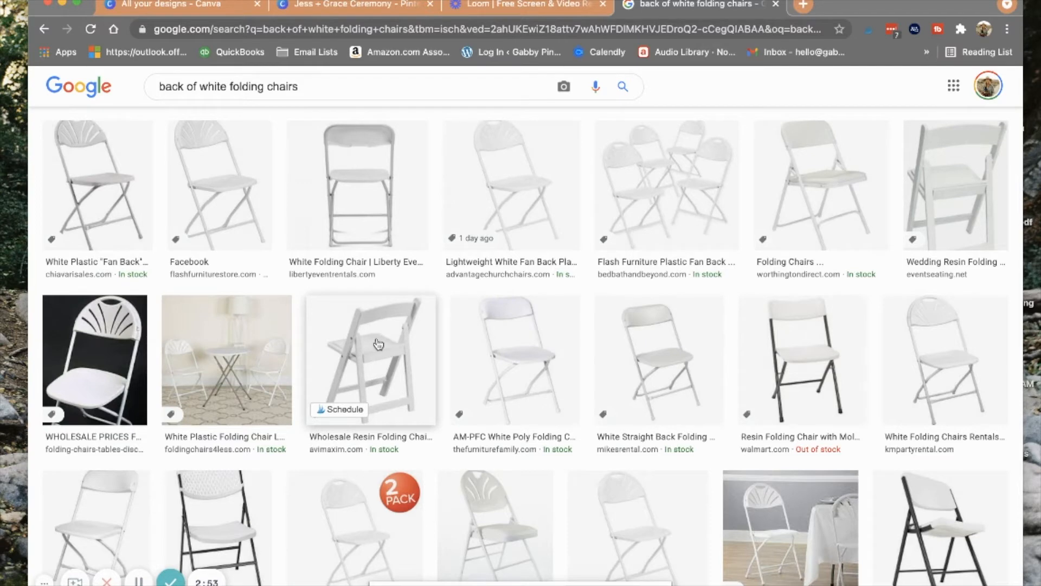
Step: Preview the Avi Maxim white resin folding chair image seen from behind and bring up its save and copy options
{"action": "left_click", "coordinate": [379, 344]}
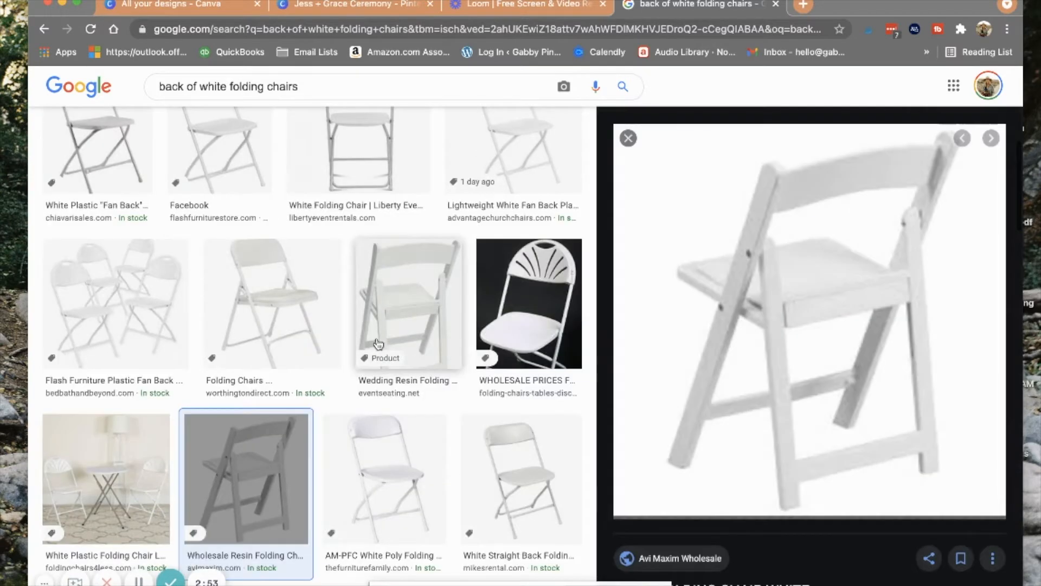
{"action": "right_click", "coordinate": [797, 314]}
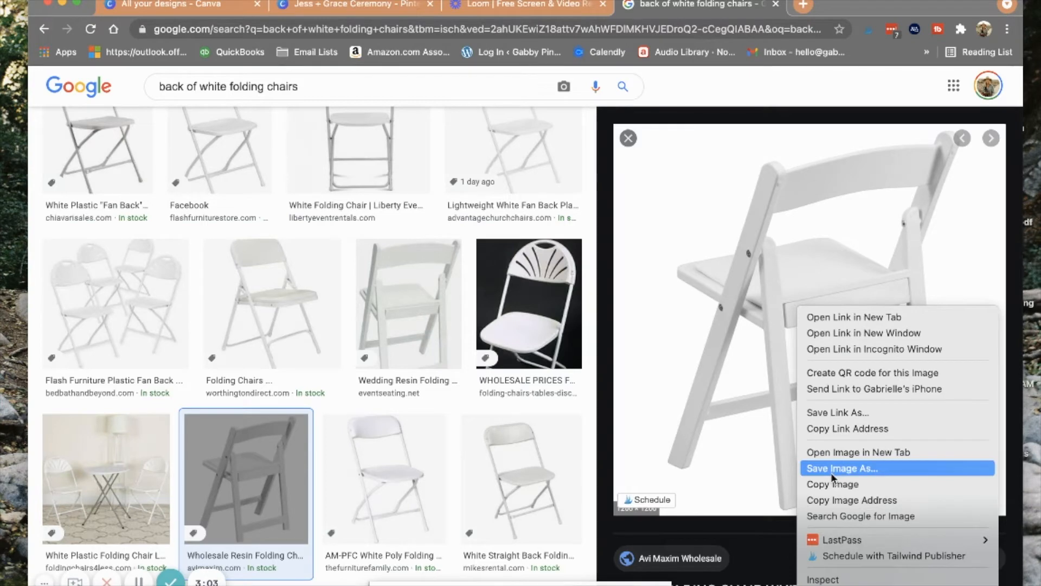
{"action": "left_click", "coordinate": [857, 488]}
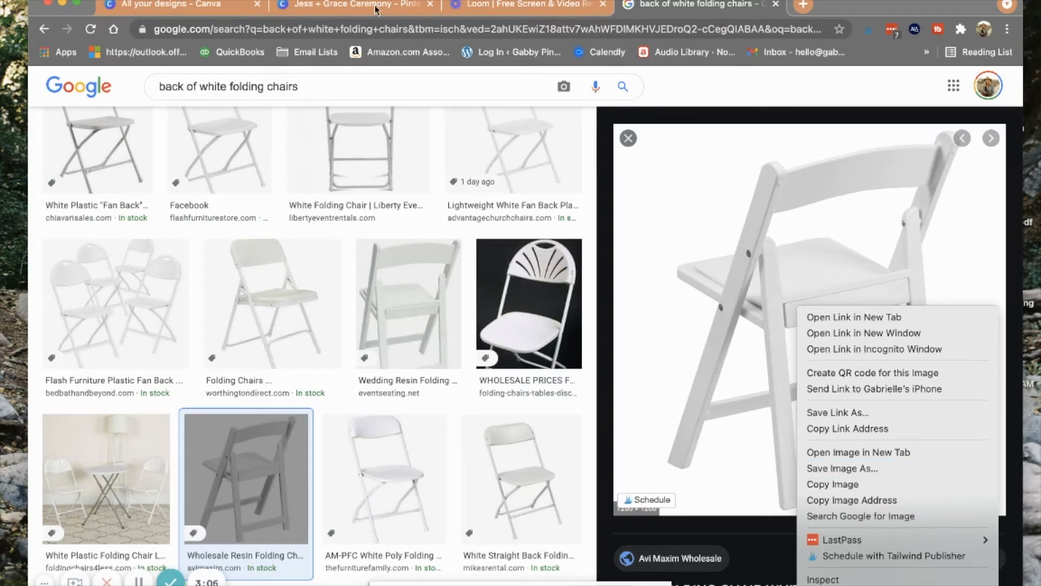
Step: Return to the Canva ceremony design, add the uploaded white folding chair image to page 1, and shrink it to about half size
{"action": "left_click", "coordinate": [316, 5]}
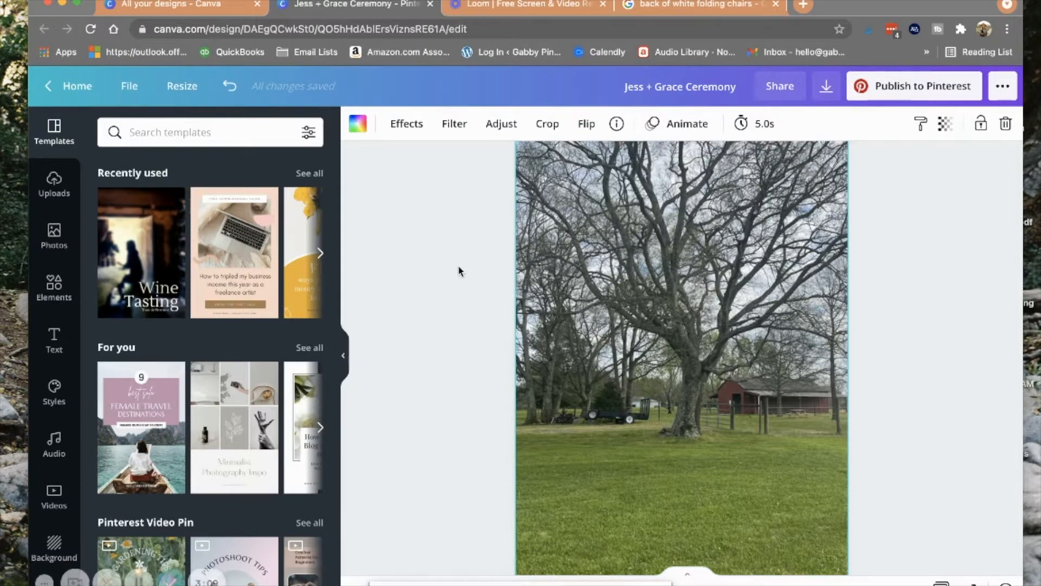
{"action": "left_click", "coordinate": [56, 184]}
{"action": "left_click", "coordinate": [96, 124]}
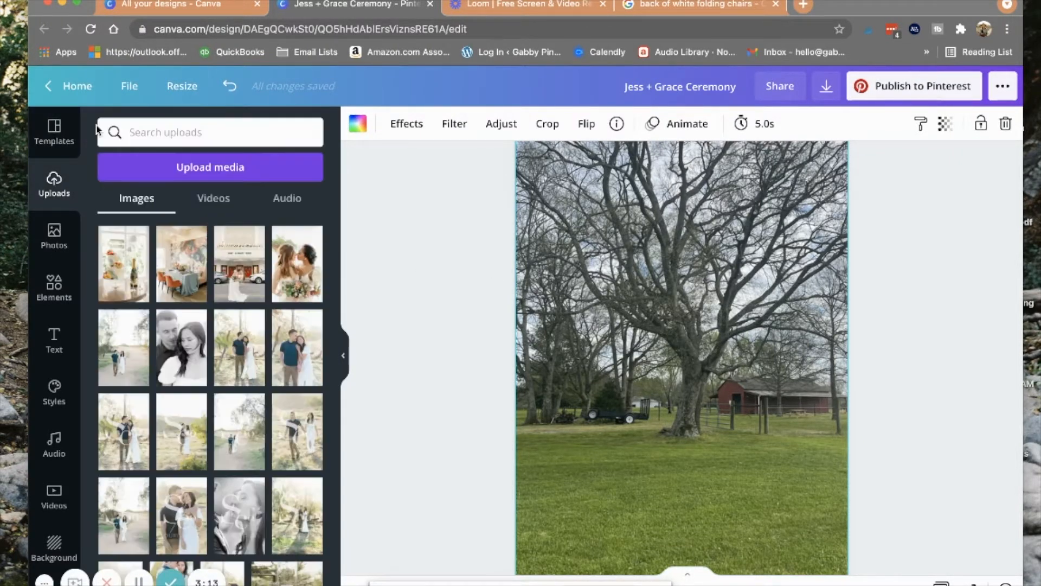
{"action": "left_click", "coordinate": [54, 236]}
{"action": "left_click", "coordinate": [50, 195]}
{"action": "scroll", "coordinate": [237, 315], "scroll_direction": "down", "scroll_amount": 10}
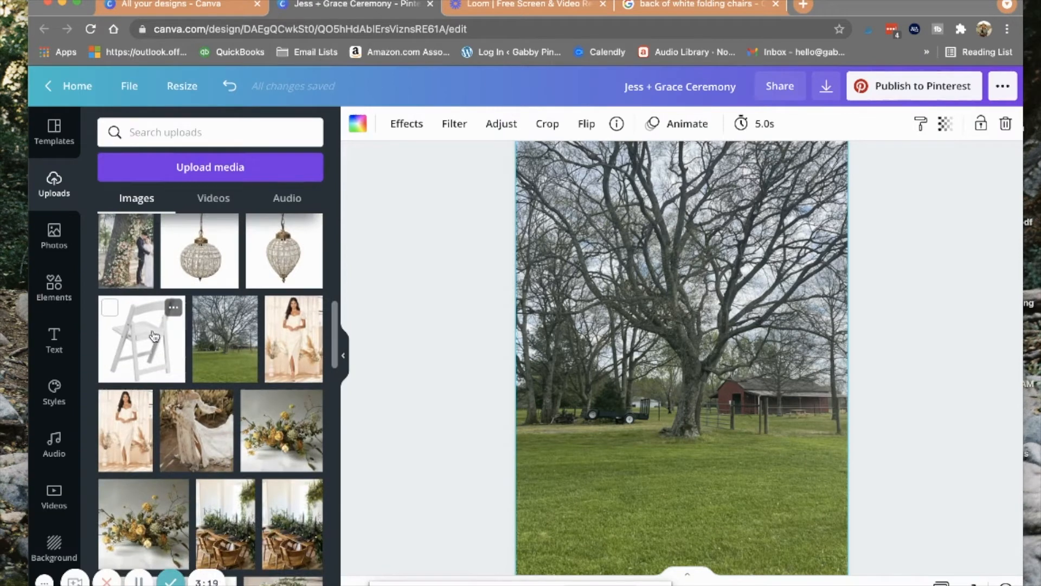
{"action": "left_click", "coordinate": [153, 337]}
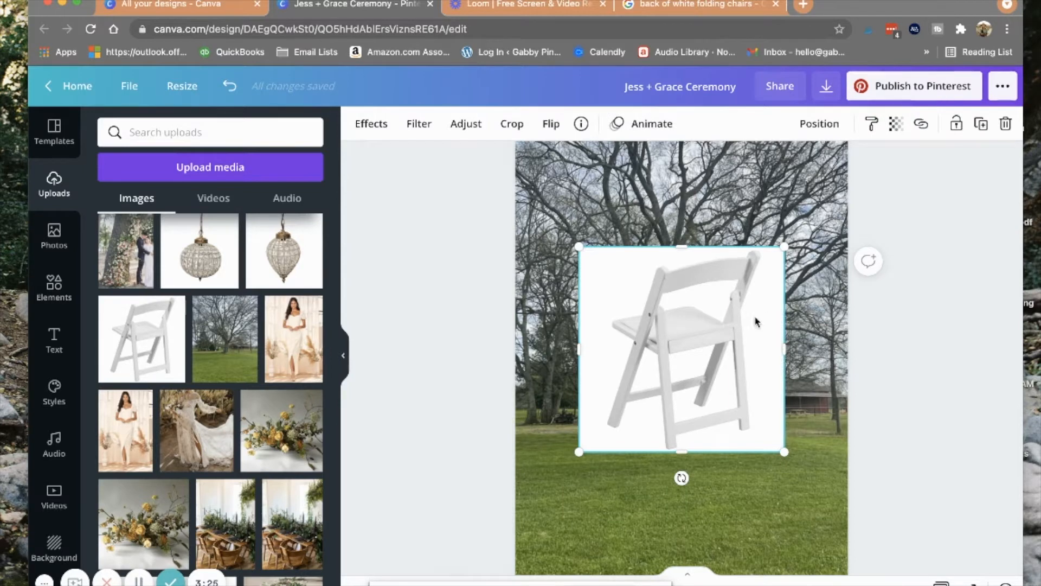
{"action": "left_click_drag", "start_coordinate": [781, 248], "coordinate": [640, 307]}
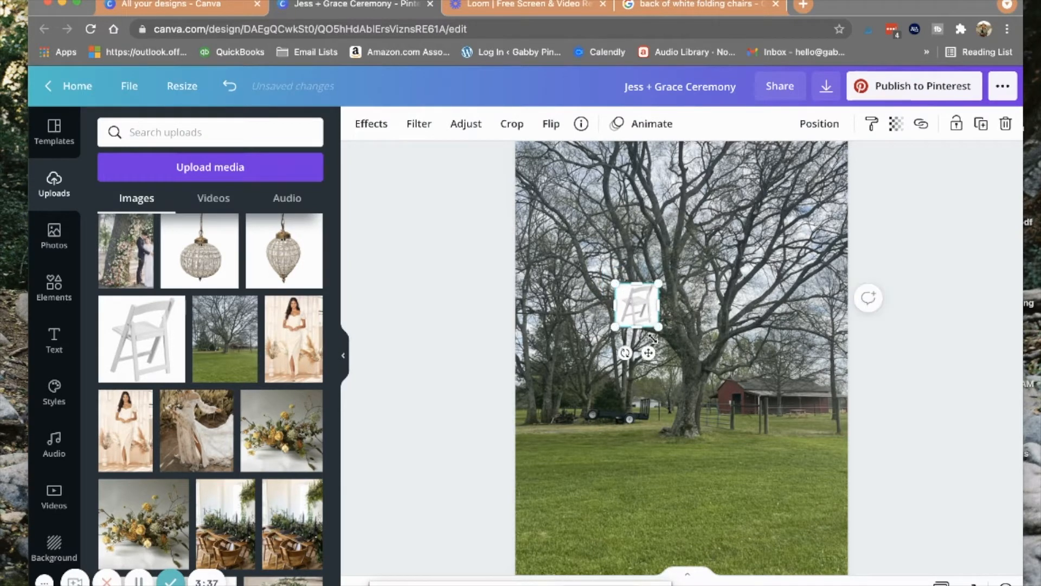
{"action": "left_click_drag", "start_coordinate": [712, 361], "coordinate": [721, 389]}
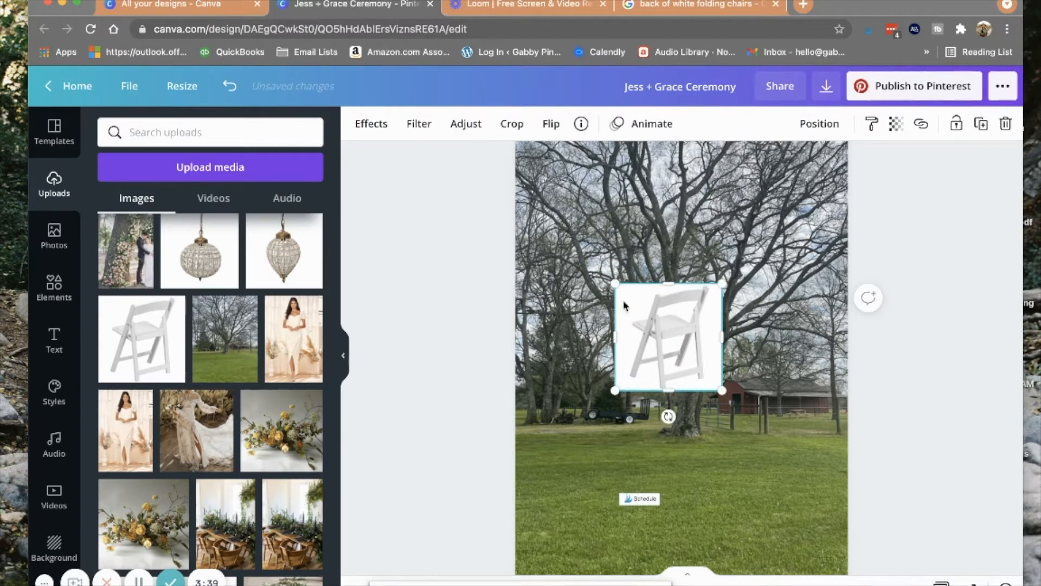
Step: Remove the background from the chair image and place the chair, greatly reduced, on the lawn in front of the barn
{"action": "left_click", "coordinate": [372, 125]}
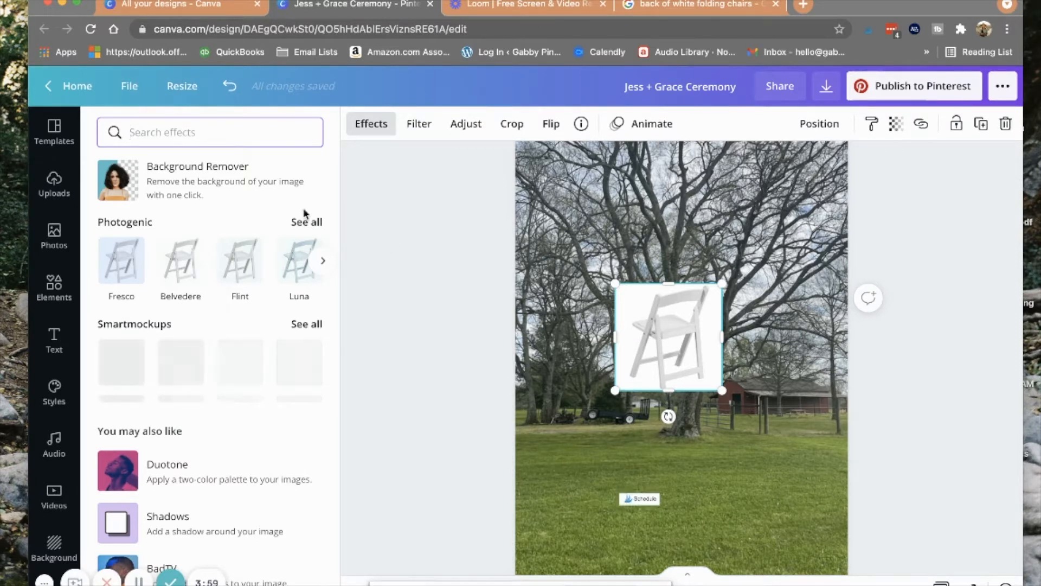
{"action": "left_click", "coordinate": [193, 182]}
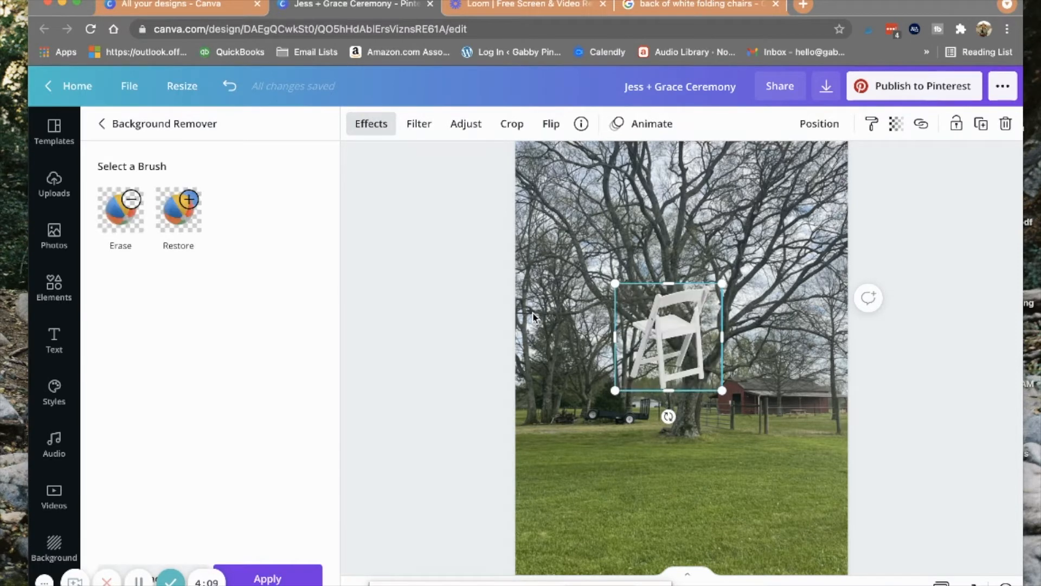
{"action": "left_click_drag", "start_coordinate": [685, 339], "coordinate": [723, 414]}
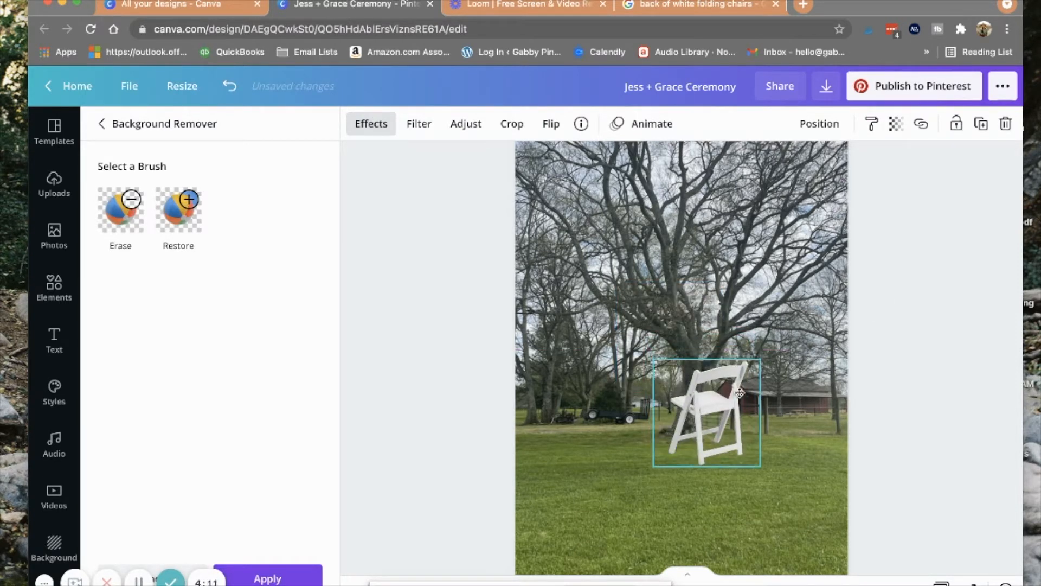
{"action": "left_click_drag", "start_coordinate": [754, 369], "coordinate": [798, 468]}
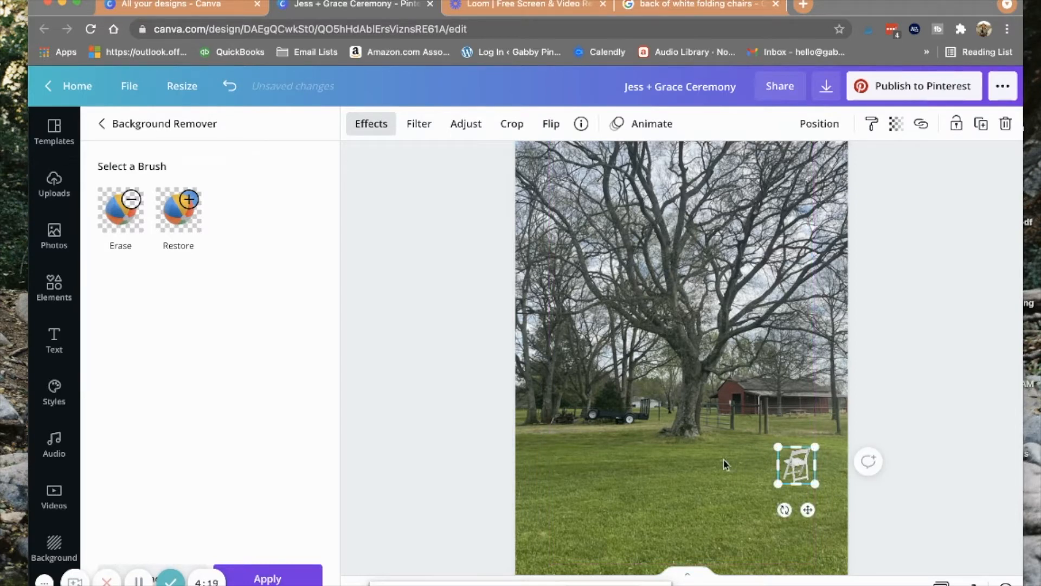
{"action": "left_click", "coordinate": [796, 465]}
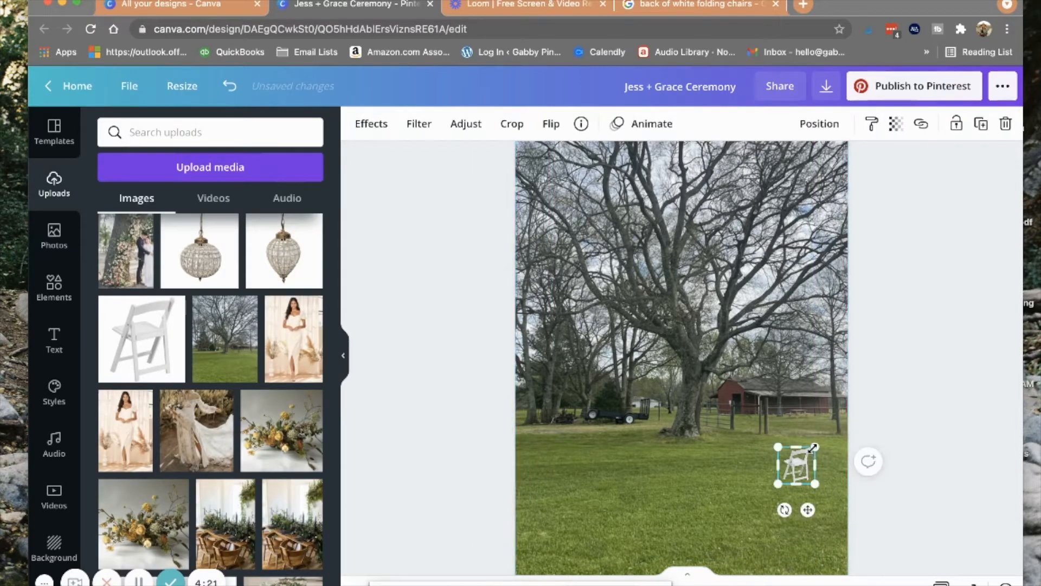
{"action": "mouse_move", "coordinate": [808, 458]}
{"action": "left_mouse_down"}
{"action": "mouse_move", "coordinate": [815, 448]}
{"action": "mouse_move", "coordinate": [810, 454]}
{"action": "left_mouse_up"}
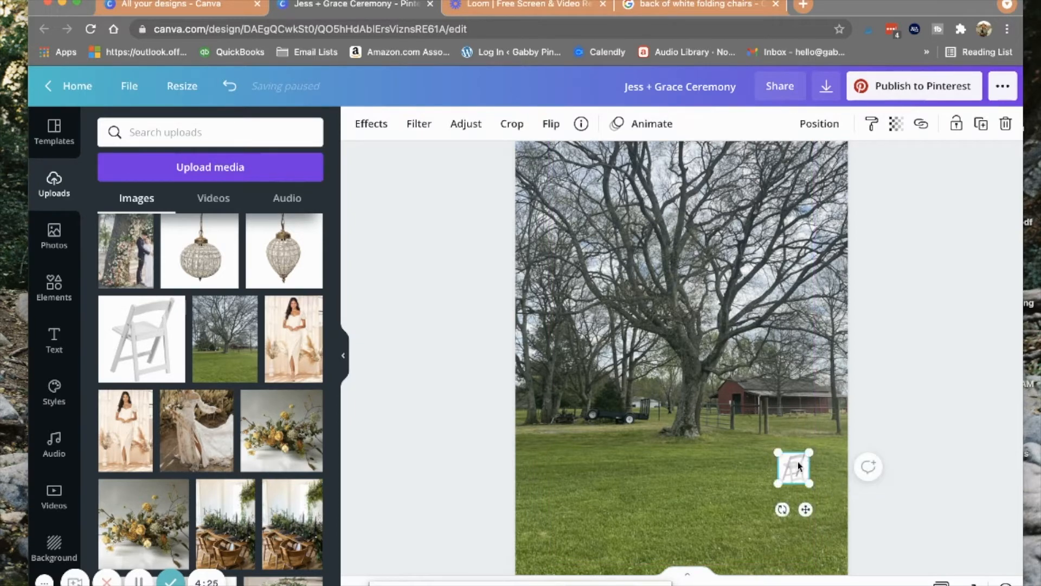
Step: Apply the Background Remover again to the small chair on the lawn
{"action": "left_click", "coordinate": [230, 85]}
{"action": "left_click", "coordinate": [262, 88]}
{"action": "left_click", "coordinate": [370, 124]}
{"action": "left_click", "coordinate": [170, 172]}
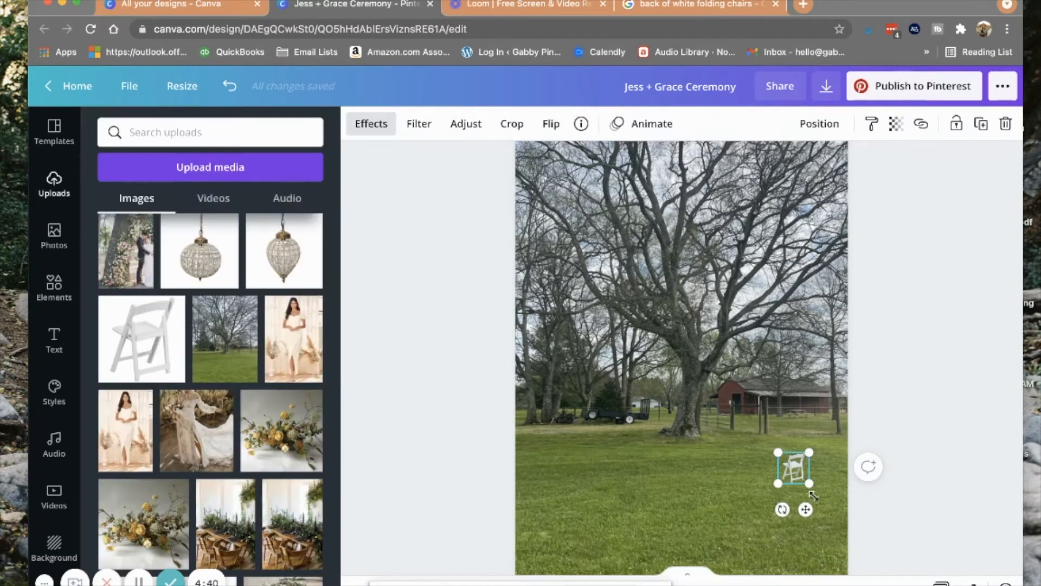
Step: Copy the small chair and place two copies beside it to form a slightly diagonal row of three
{"action": "left_click", "coordinate": [795, 475]}
{"action": "left_click", "coordinate": [795, 469]}
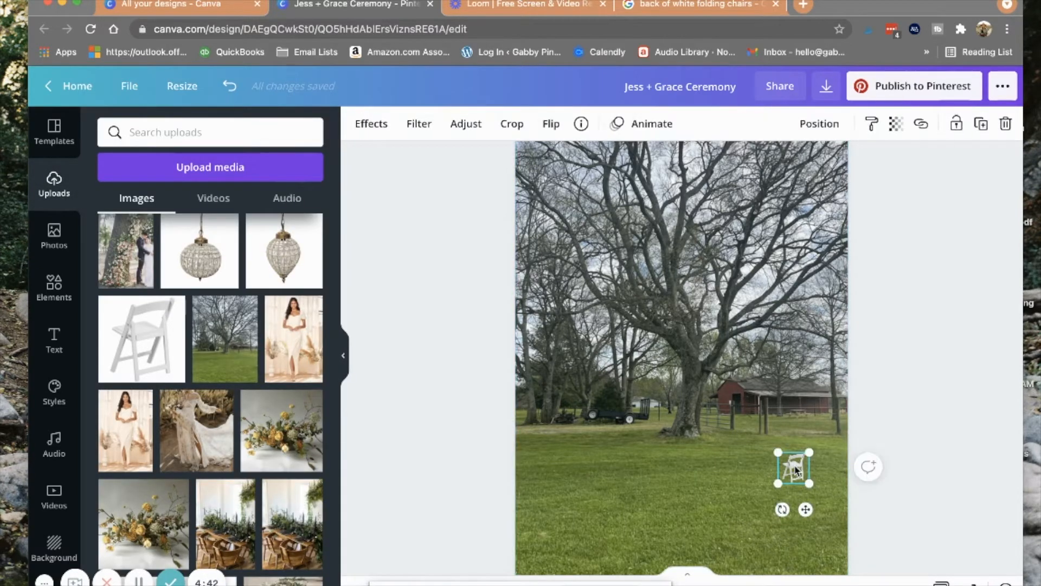
{"action": "left_click", "coordinate": [719, 440]}
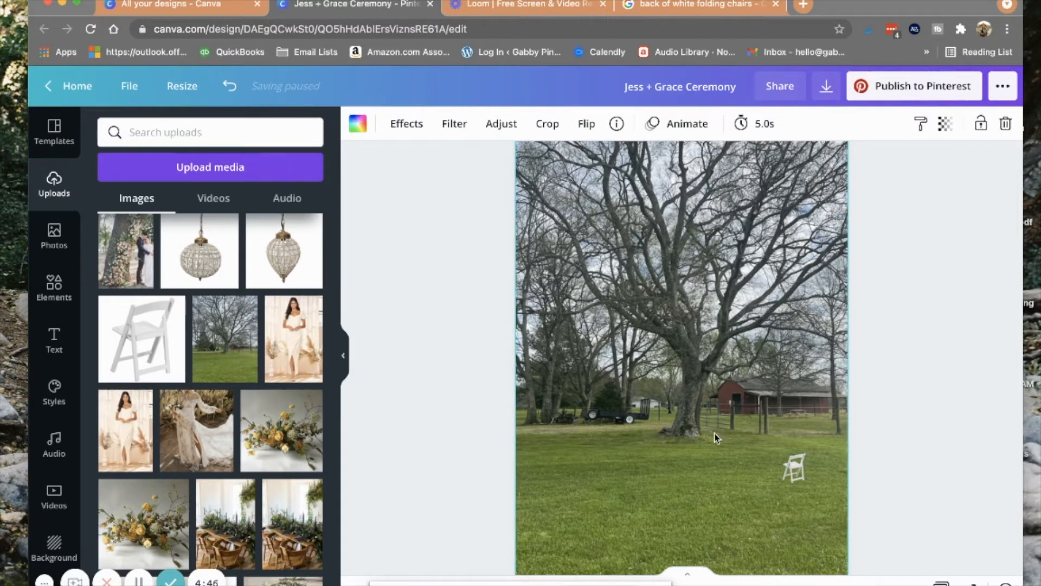
{"action": "key", "text": "super+v"}
{"action": "left_click", "coordinate": [725, 475]}
{"action": "left_click_drag", "start_coordinate": [803, 476], "coordinate": [751, 484]}
{"action": "left_click", "coordinate": [698, 455]}
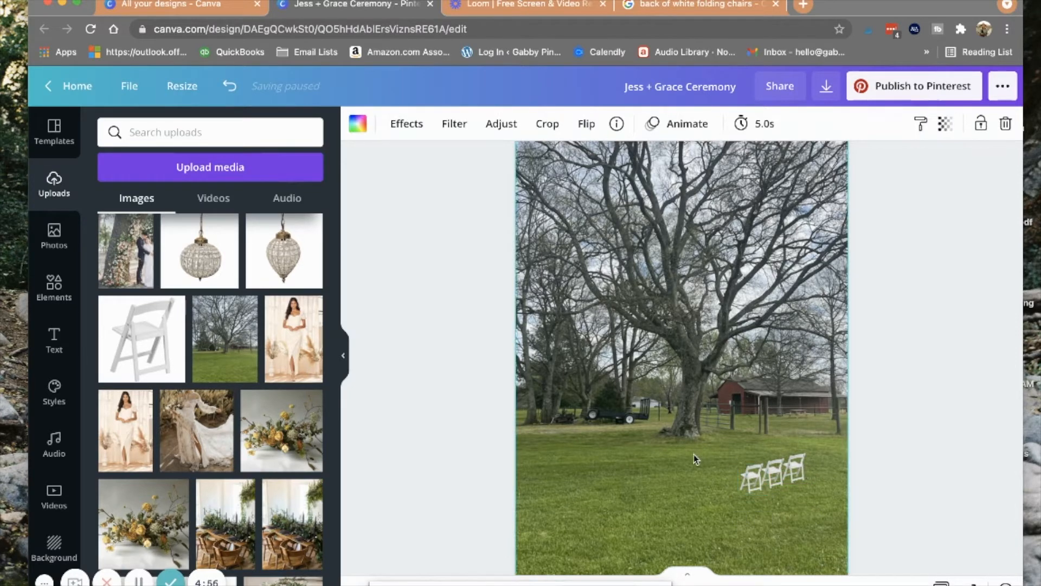
Step: Duplicate the chair at the outer end and place the copy as the fourth chair at the row's aisle end
{"action": "left_click", "coordinate": [795, 469]}
{"action": "key", "text": "ctrl+d"}
{"action": "left_click_drag", "start_coordinate": [794, 470], "coordinate": [735, 489]}
{"action": "left_click", "coordinate": [750, 418]}
Step: Move the chair at the aisle end across to the left side of the lawn and flip it horizontally
{"action": "key", "text": "super+plus"}
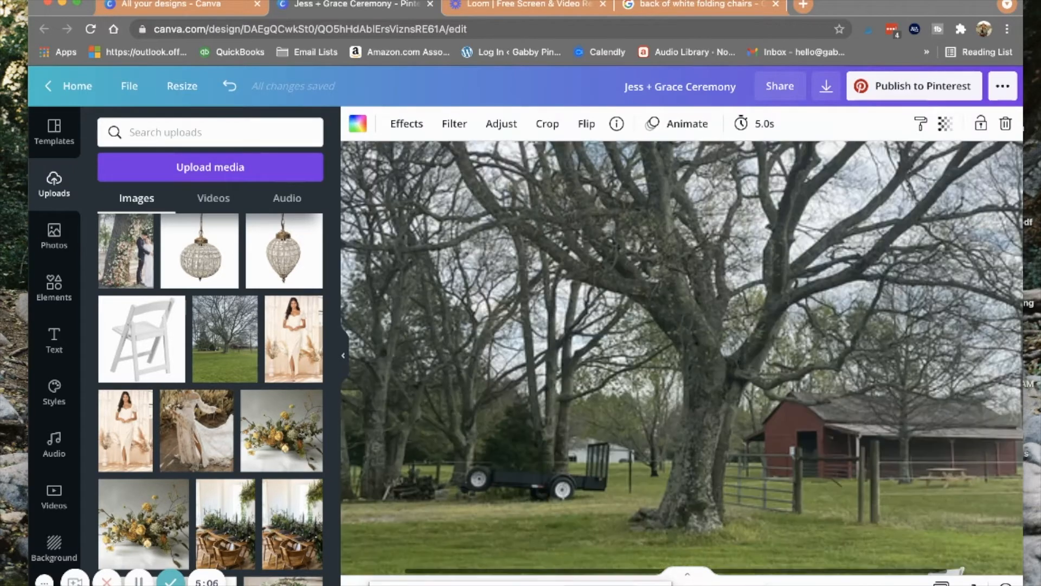
{"action": "scroll", "coordinate": [831, 438], "scroll_direction": "down", "scroll_amount": 8}
{"action": "scroll", "coordinate": [830, 437], "scroll_direction": "up", "scroll_amount": 3}
{"action": "scroll", "coordinate": [829, 436], "scroll_direction": "up", "scroll_amount": 2}
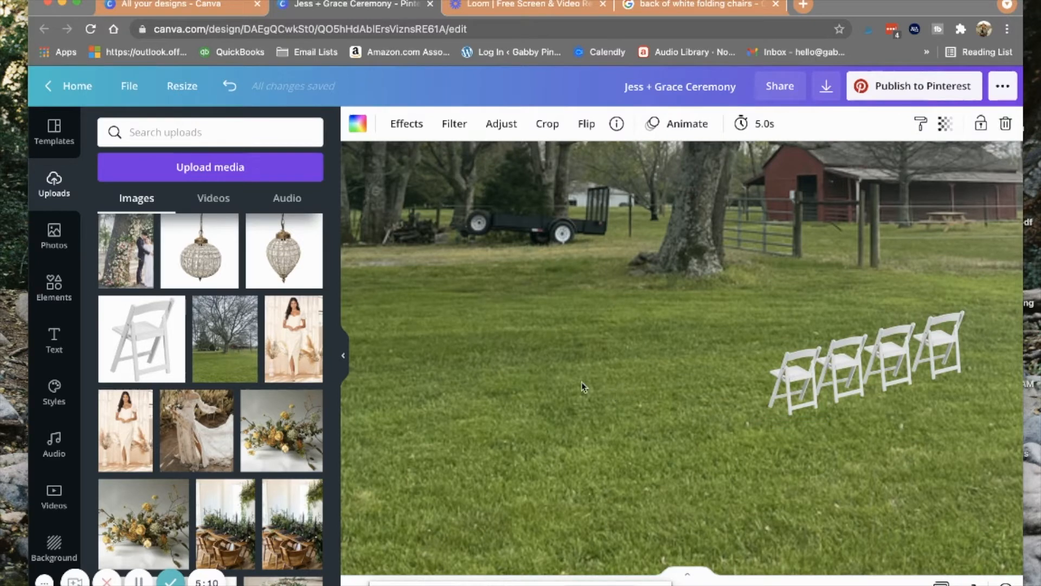
{"action": "left_click_drag", "start_coordinate": [795, 383], "coordinate": [512, 372]}
{"action": "left_click_drag", "start_coordinate": [725, 359], "coordinate": [611, 355]}
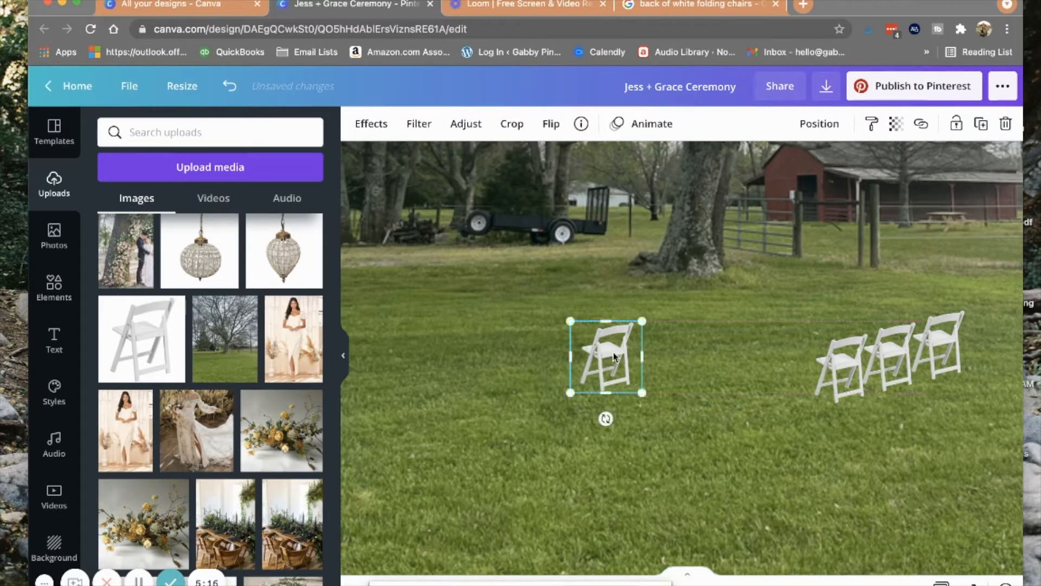
{"action": "left_click", "coordinate": [552, 125]}
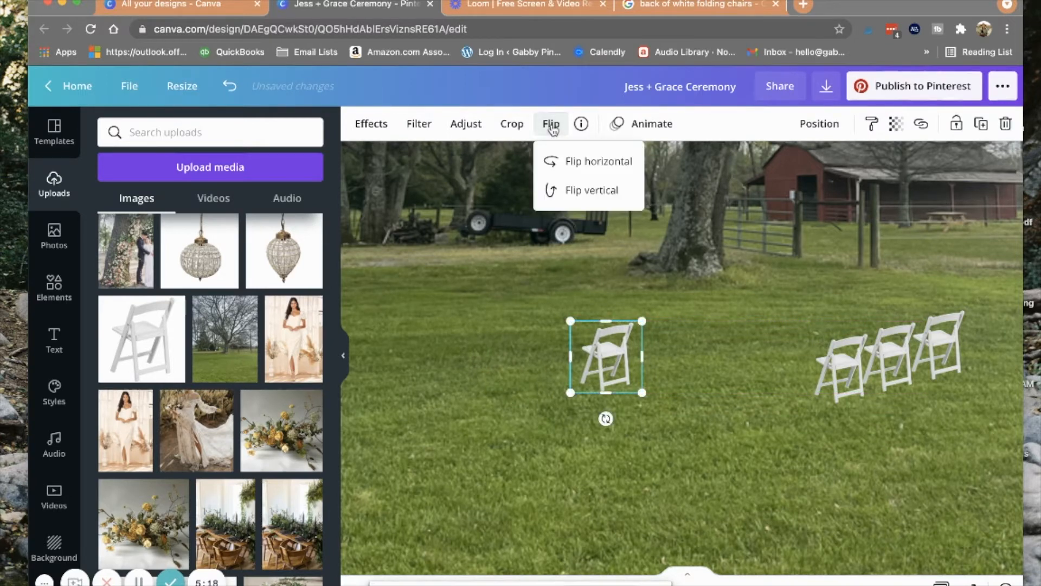
{"action": "left_click", "coordinate": [599, 163]}
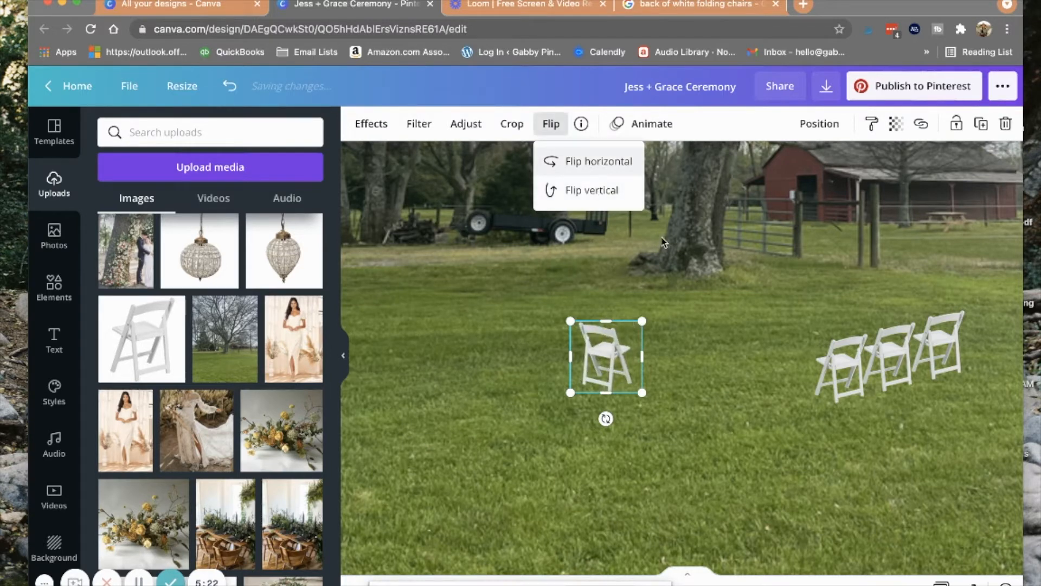
{"action": "left_click", "coordinate": [737, 360]}
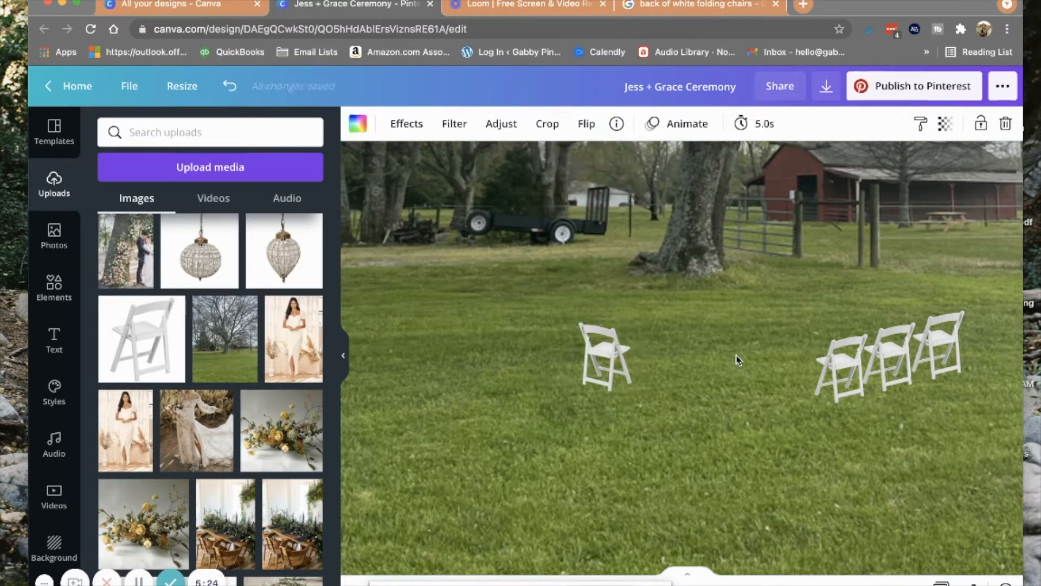
{"action": "left_click_drag", "start_coordinate": [606, 357], "coordinate": [578, 365]}
Step: Duplicate the aisle-end chair of the right row and place the copy next to it to complete four chairs
{"action": "left_click", "coordinate": [850, 371]}
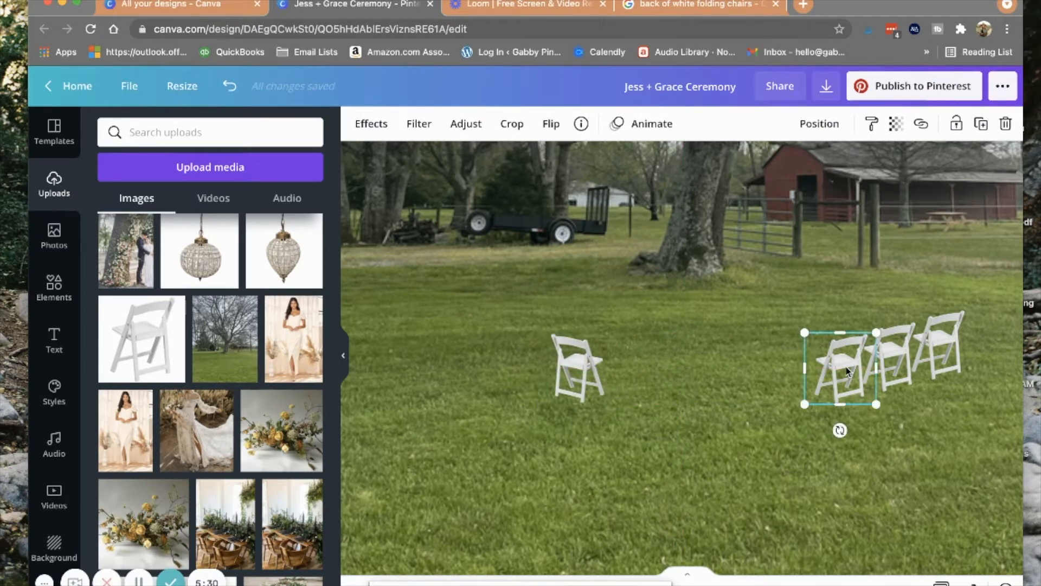
{"action": "left_click_drag", "start_coordinate": [850, 371], "coordinate": [799, 384]}
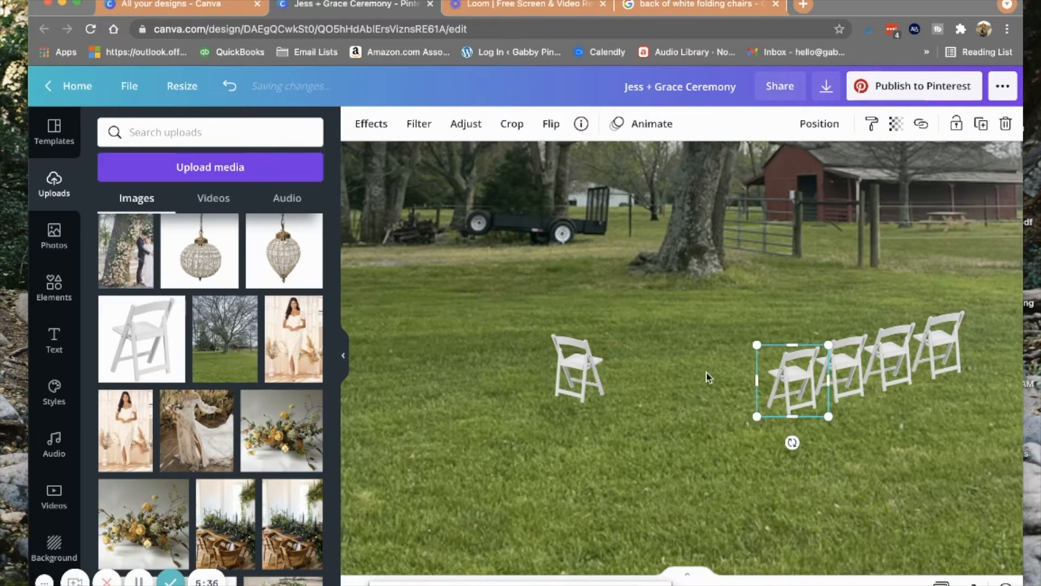
{"action": "scroll", "coordinate": [708, 377], "scroll_direction": "up", "scroll_amount": 1}
{"action": "left_click", "coordinate": [667, 404]}
Step: Duplicate the flipped chair three times and line the copies up outward to form a mirrored row of four on the left
{"action": "left_click", "coordinate": [577, 407]}
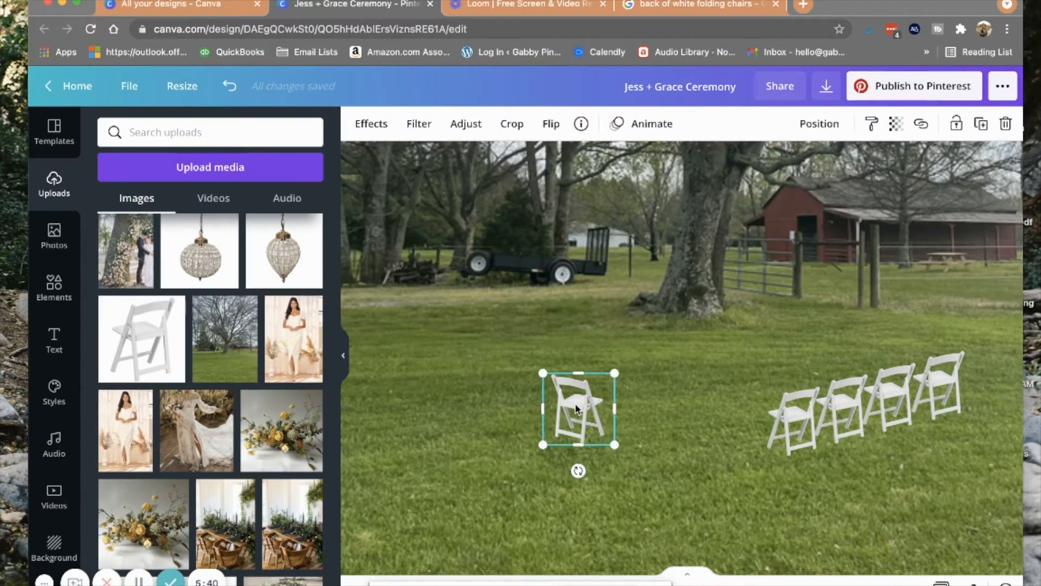
{"action": "key", "text": "ctrl+d"}
{"action": "left_click_drag", "start_coordinate": [593, 421], "coordinate": [538, 396]}
{"action": "key", "text": "ctrl+d"}
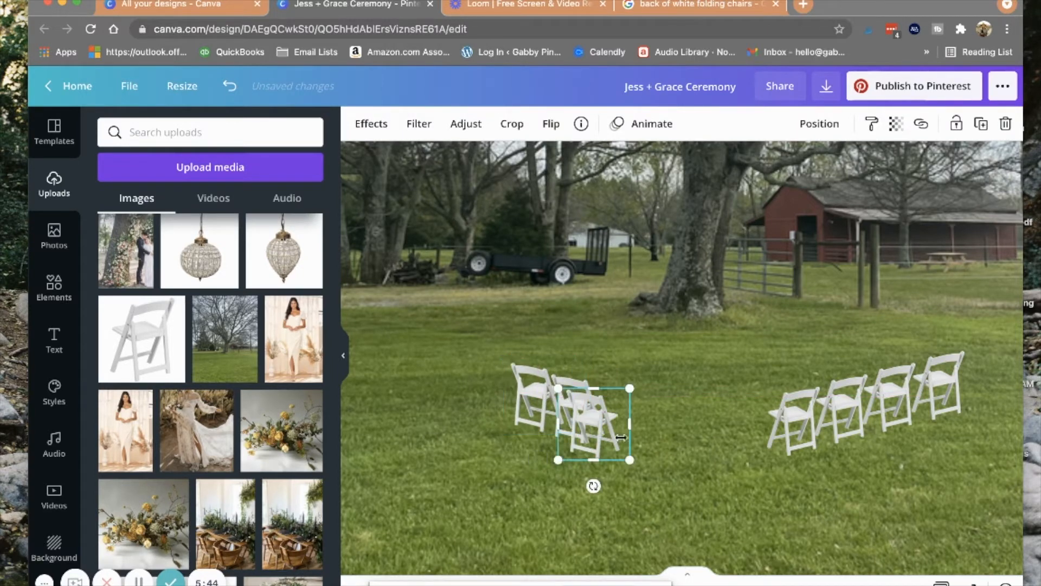
{"action": "left_click_drag", "start_coordinate": [600, 429], "coordinate": [508, 391]}
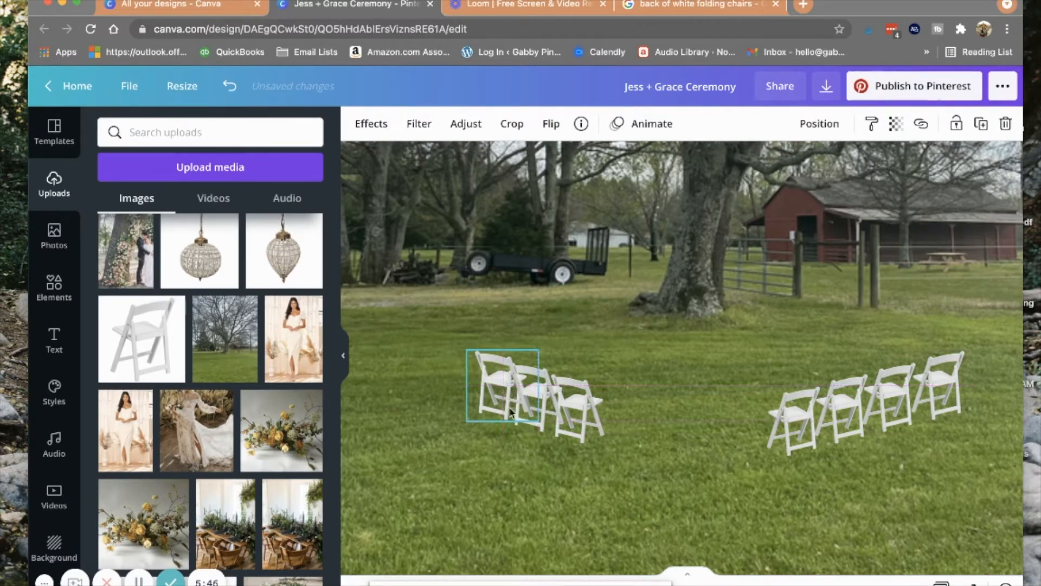
{"action": "key", "text": "ctrl+d"}
{"action": "left_click_drag", "start_coordinate": [592, 426], "coordinate": [460, 384]}
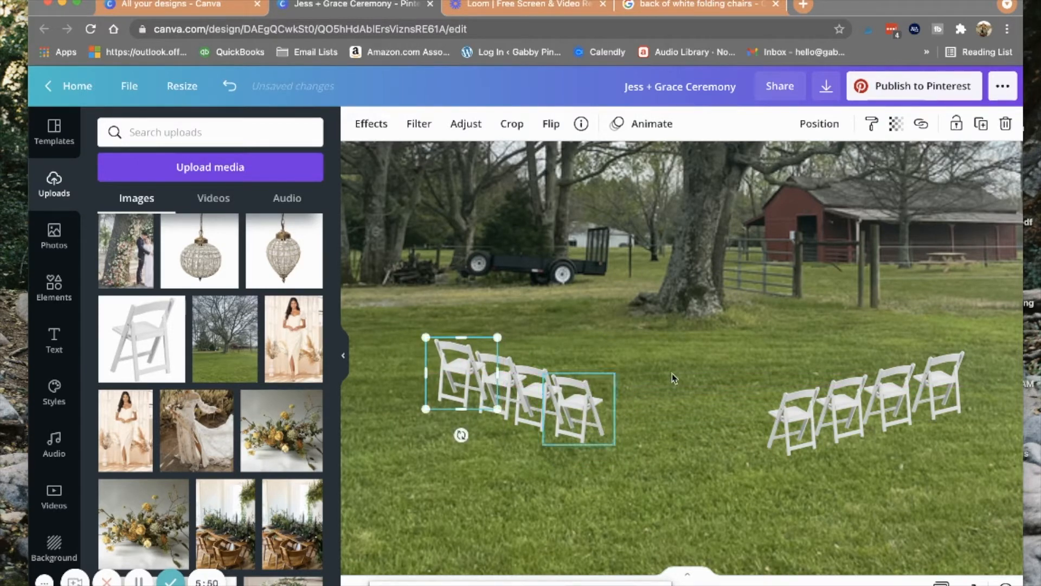
{"action": "left_click", "coordinate": [788, 382]}
{"action": "scroll", "coordinate": [808, 351], "scroll_direction": "down", "scroll_amount": 1}
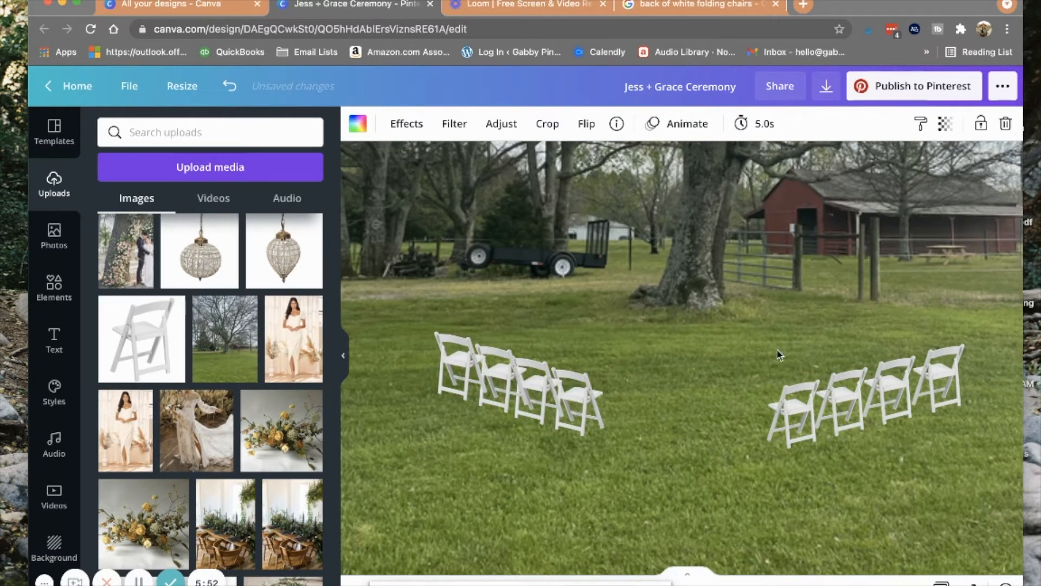
Step: Bring the aisle-end chair of the left row forward in the layer order
{"action": "mouse_move", "coordinate": [562, 405]}
{"action": "left_mouse_down"}
{"action": "mouse_move", "coordinate": [518, 376]}
{"action": "mouse_move", "coordinate": [563, 404]}
{"action": "left_mouse_up"}
{"action": "left_click", "coordinate": [588, 406]}
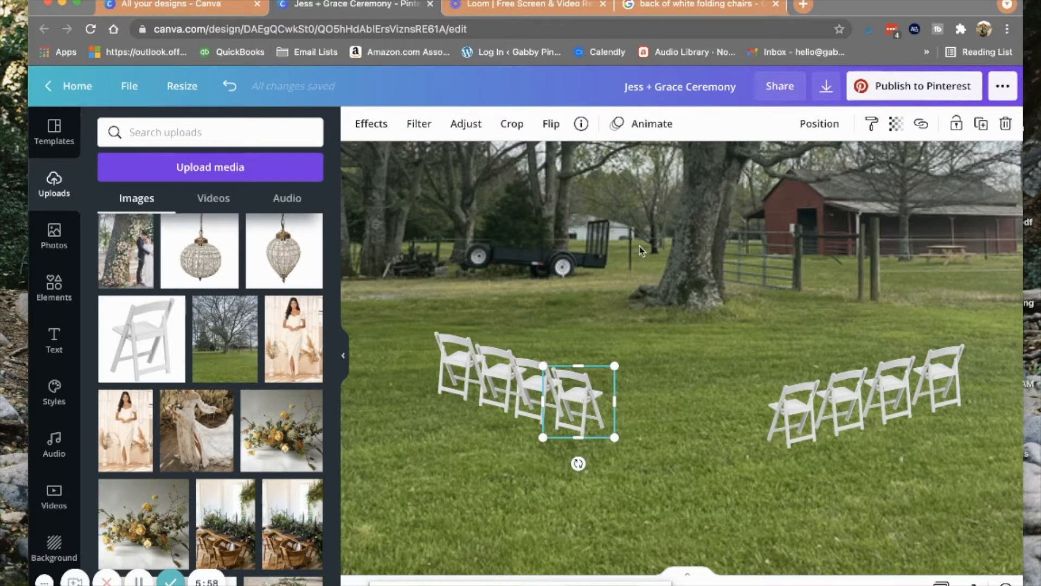
{"action": "left_click", "coordinate": [818, 122]}
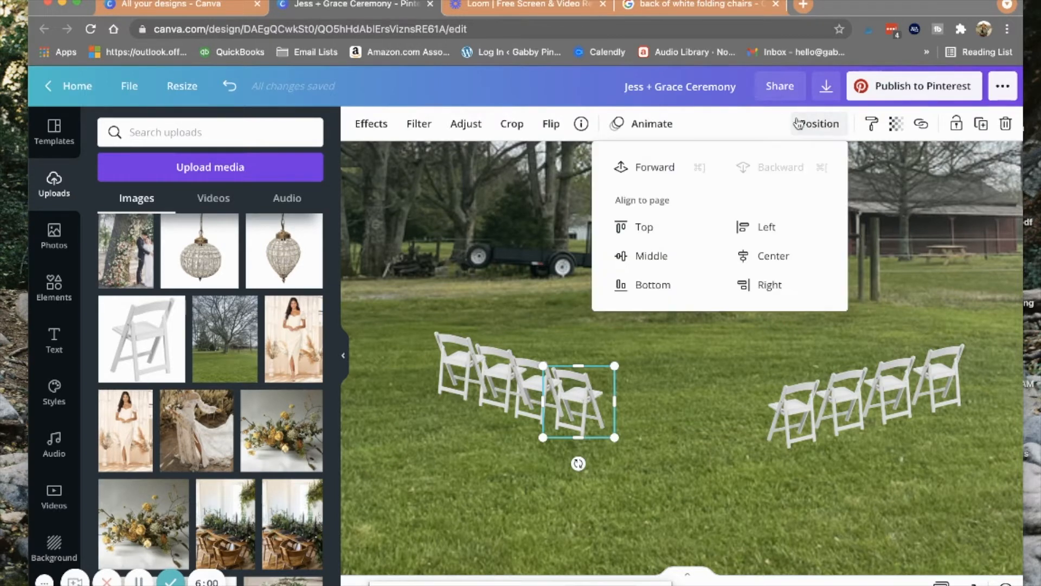
{"action": "left_click", "coordinate": [655, 169]}
{"action": "left_click", "coordinate": [561, 394]}
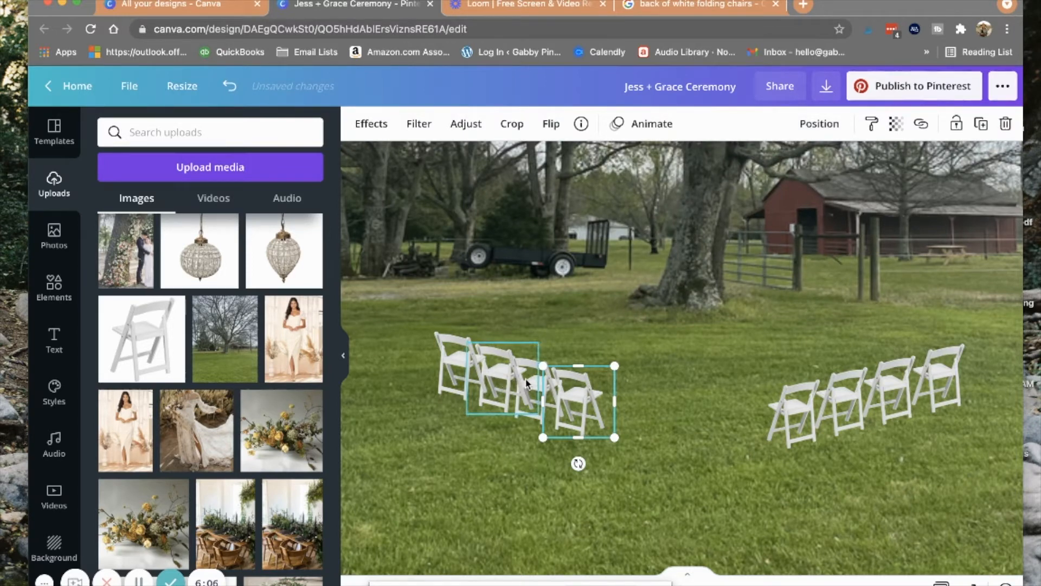
Step: Send the outermost chair of the left row backward in the layer order
{"action": "left_click", "coordinate": [469, 365]}
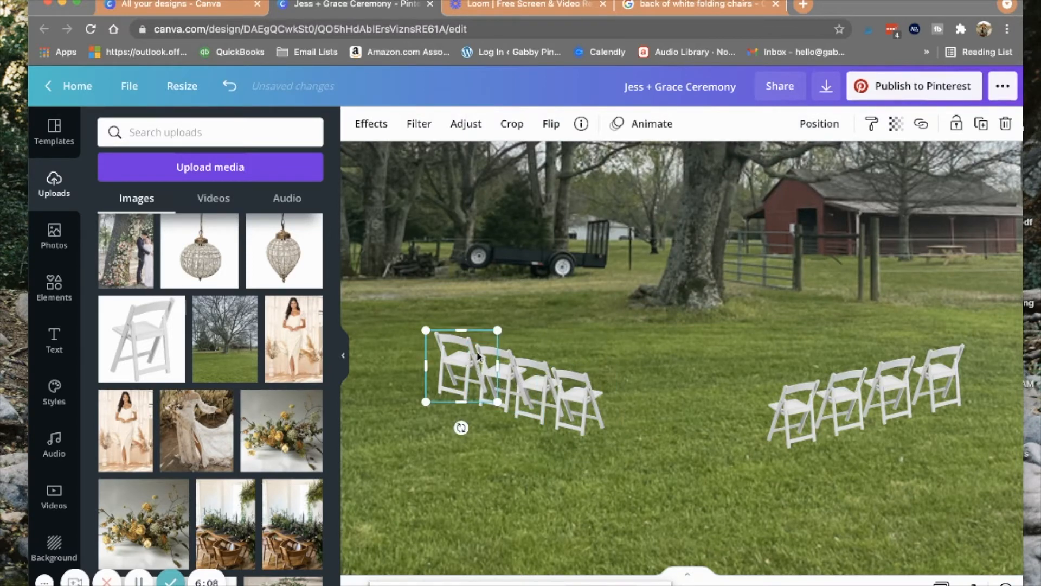
{"action": "left_click", "coordinate": [830, 124]}
{"action": "left_click", "coordinate": [783, 169]}
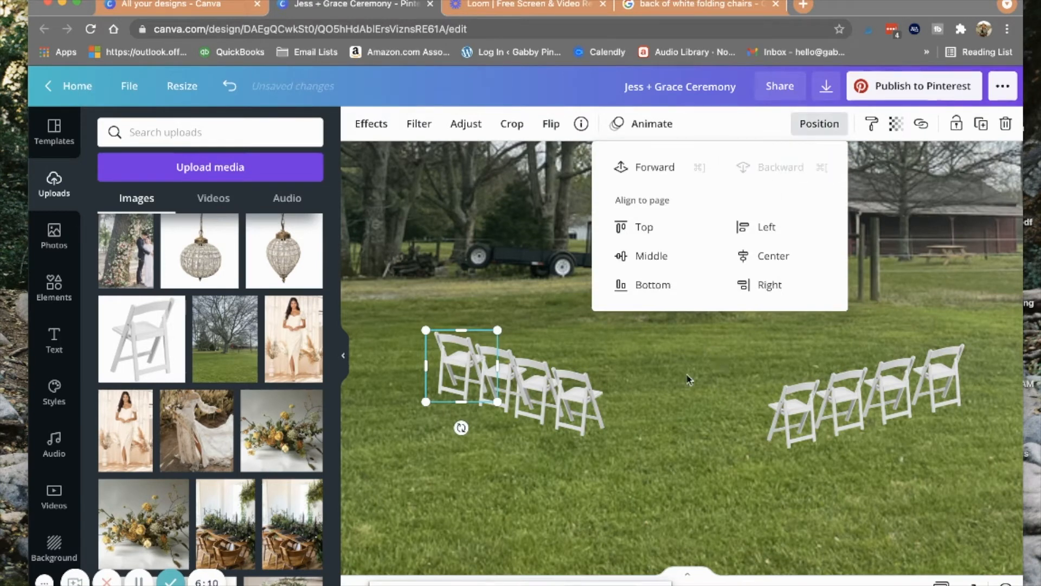
{"action": "left_click", "coordinate": [666, 380]}
{"action": "left_click", "coordinate": [666, 379]}
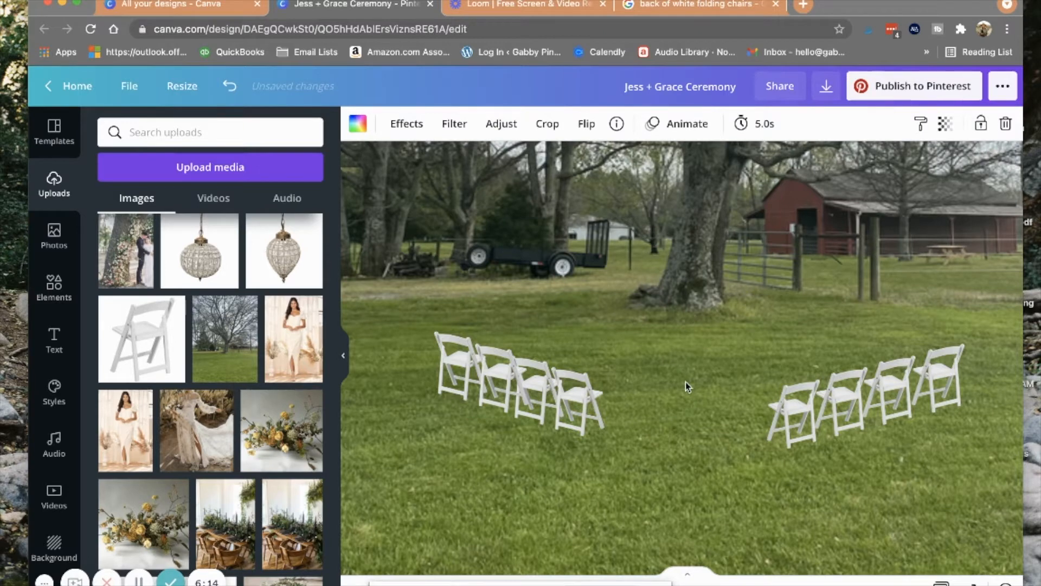
Step: Copy all four chairs of the left row and place the copy as a second row in front of it
{"action": "scroll", "coordinate": [686, 382], "scroll_direction": "down", "scroll_amount": 1}
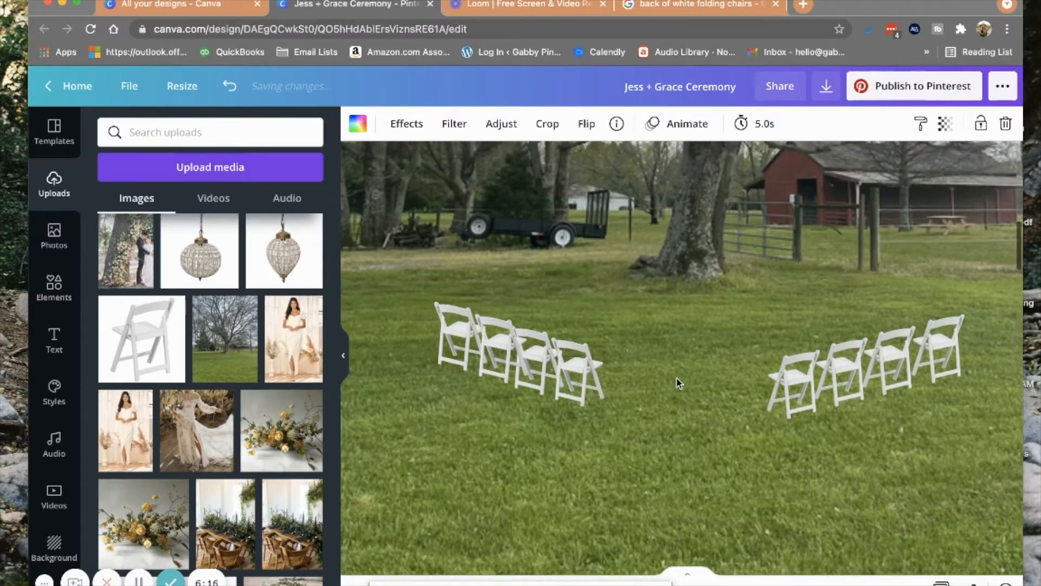
{"action": "left_click_drag", "start_coordinate": [409, 298], "coordinate": [613, 384]}
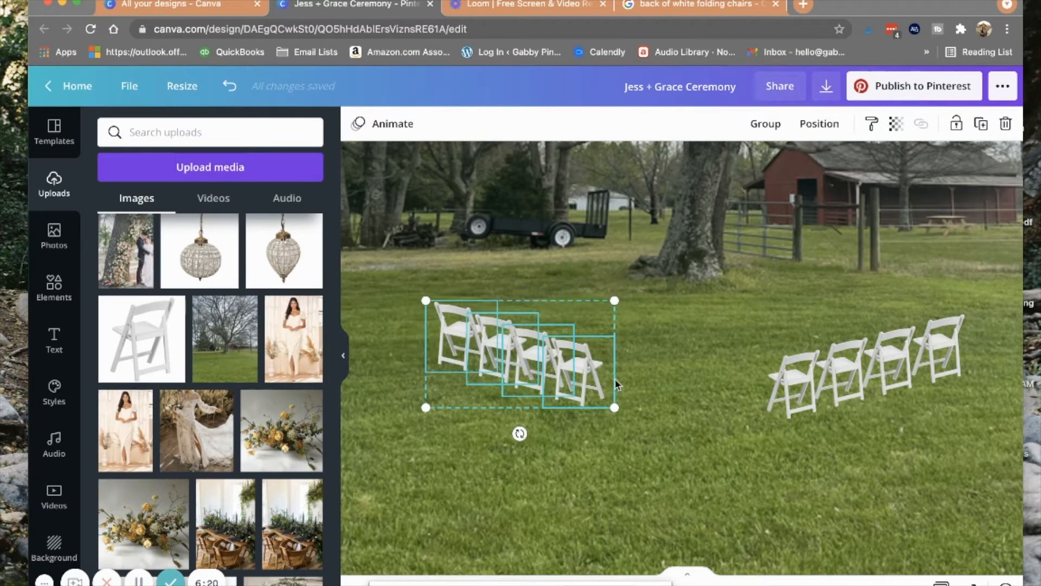
{"action": "left_click", "coordinate": [575, 465]}
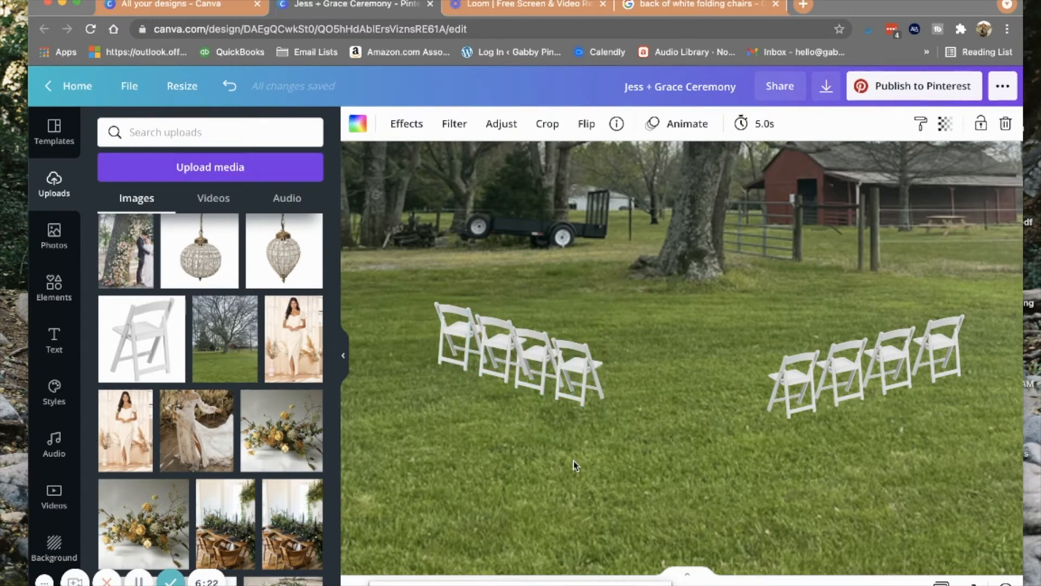
{"action": "key", "text": "ctrl+v"}
{"action": "left_click_drag", "start_coordinate": [602, 398], "coordinate": [529, 448]}
Step: Copy all four chairs of the right row and place the copy as a second row in front of it
{"action": "left_click_drag", "start_coordinate": [748, 339], "coordinate": [964, 363]}
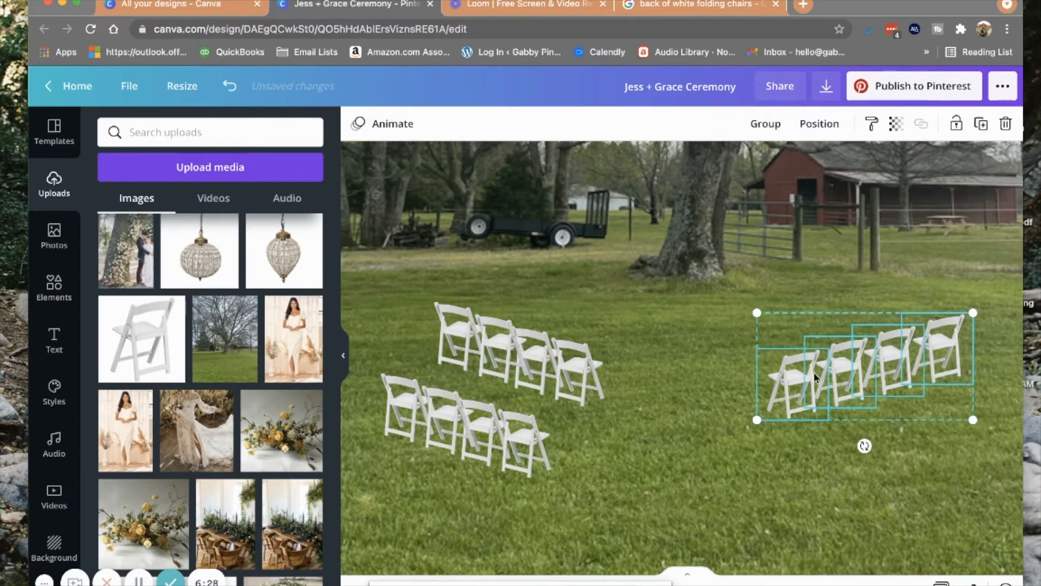
{"action": "left_click", "coordinate": [699, 394]}
{"action": "key", "text": "ctrl+v"}
{"action": "left_click_drag", "start_coordinate": [818, 391], "coordinate": [842, 461]}
{"action": "left_click", "coordinate": [998, 308]}
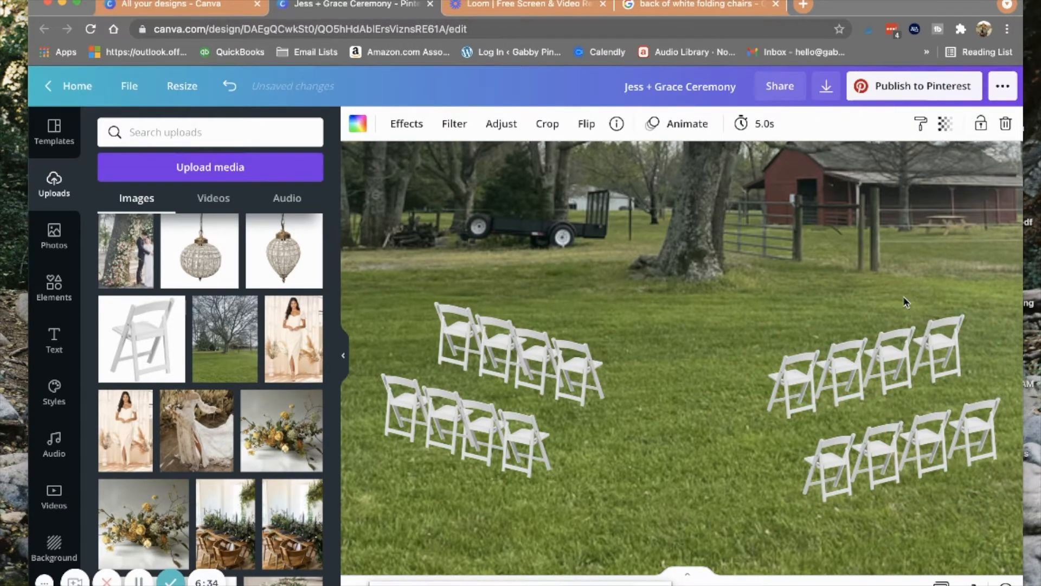
{"action": "scroll", "coordinate": [906, 285], "scroll_direction": "up", "scroll_amount": 5}
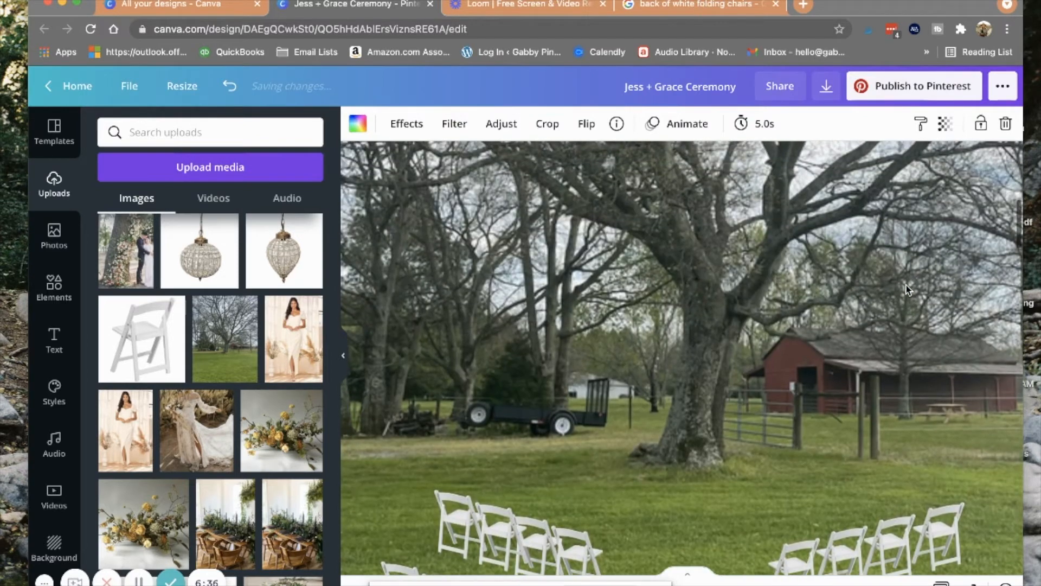
Step: Add the uploaded teardrop crystal chandelier image to the ceremony scene, scale it down and position it over the tree trunk
{"action": "scroll", "coordinate": [906, 285], "scroll_direction": "down", "scroll_amount": 2}
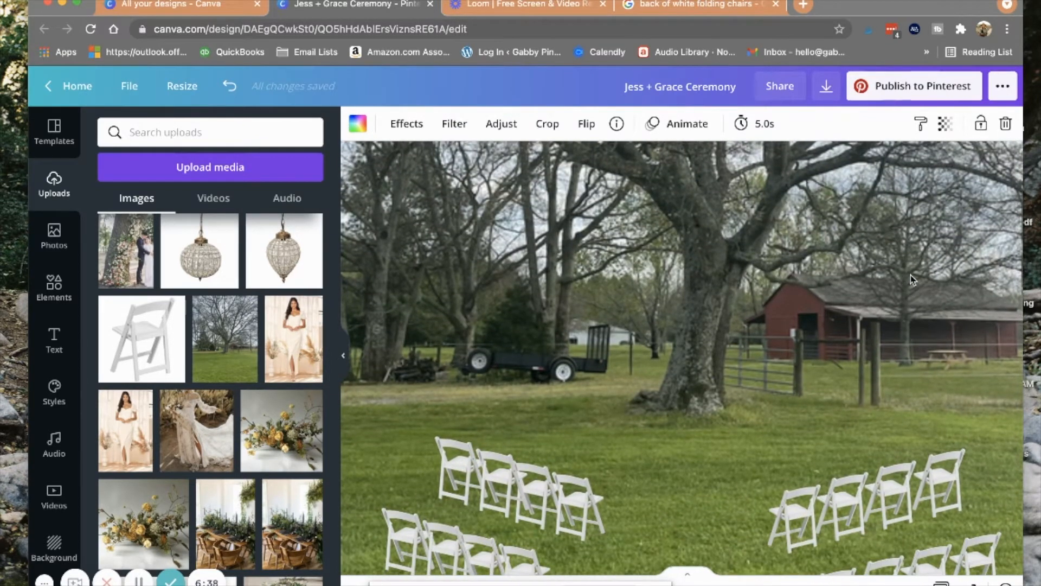
{"action": "scroll", "coordinate": [910, 275], "scroll_direction": "down", "scroll_amount": 1}
{"action": "scroll", "coordinate": [910, 279], "scroll_direction": "down", "scroll_amount": 1}
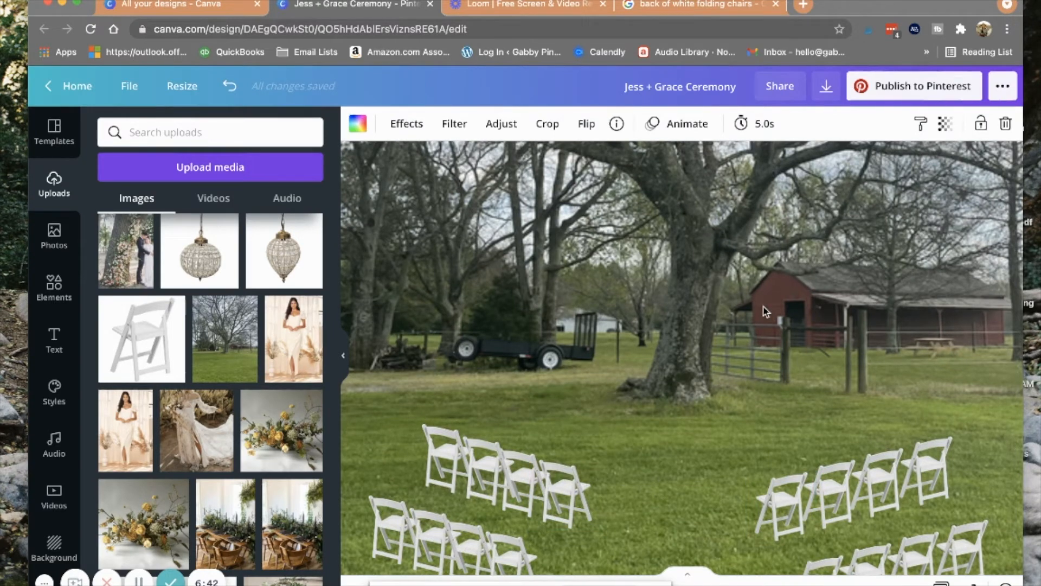
{"action": "scroll", "coordinate": [852, 278], "scroll_direction": "up", "scroll_amount": 1}
{"action": "scroll", "coordinate": [852, 278], "scroll_direction": "down", "scroll_amount": 1}
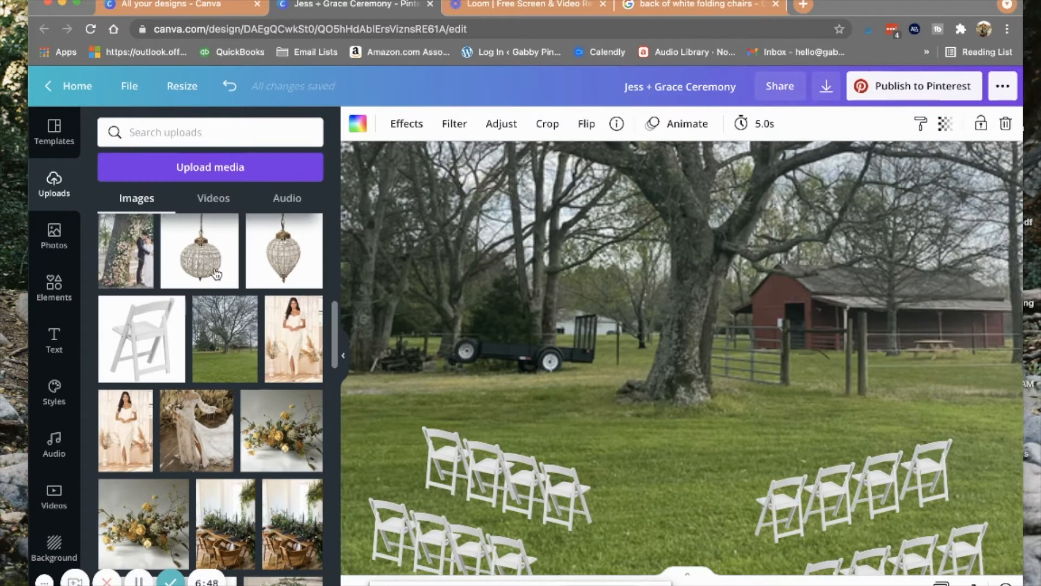
{"action": "scroll", "coordinate": [584, 288], "scroll_direction": "down", "scroll_amount": 1}
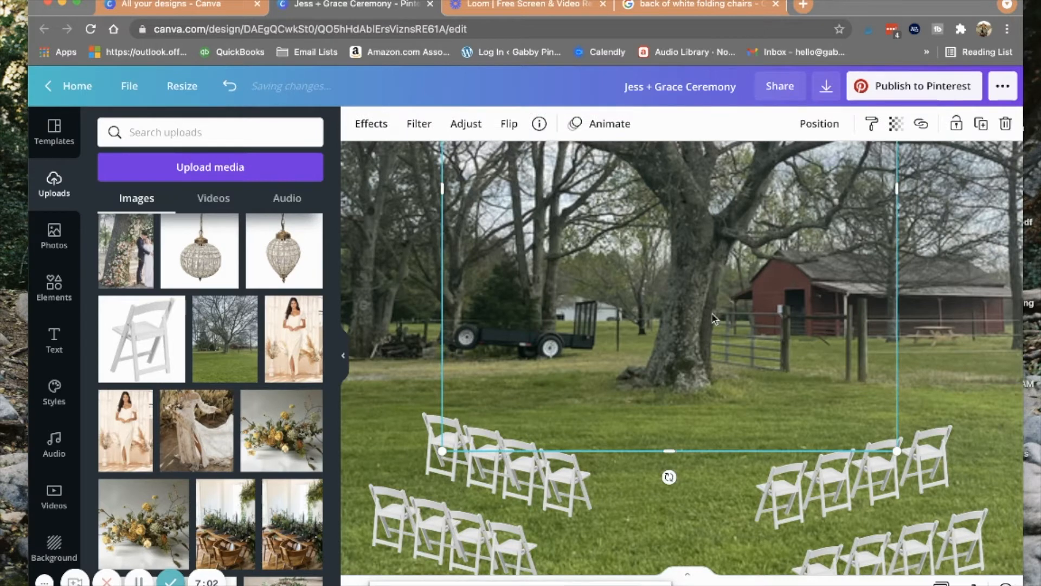
{"action": "scroll", "coordinate": [713, 318], "scroll_direction": "up", "scroll_amount": 3}
{"action": "scroll", "coordinate": [713, 319], "scroll_direction": "up", "scroll_amount": 5}
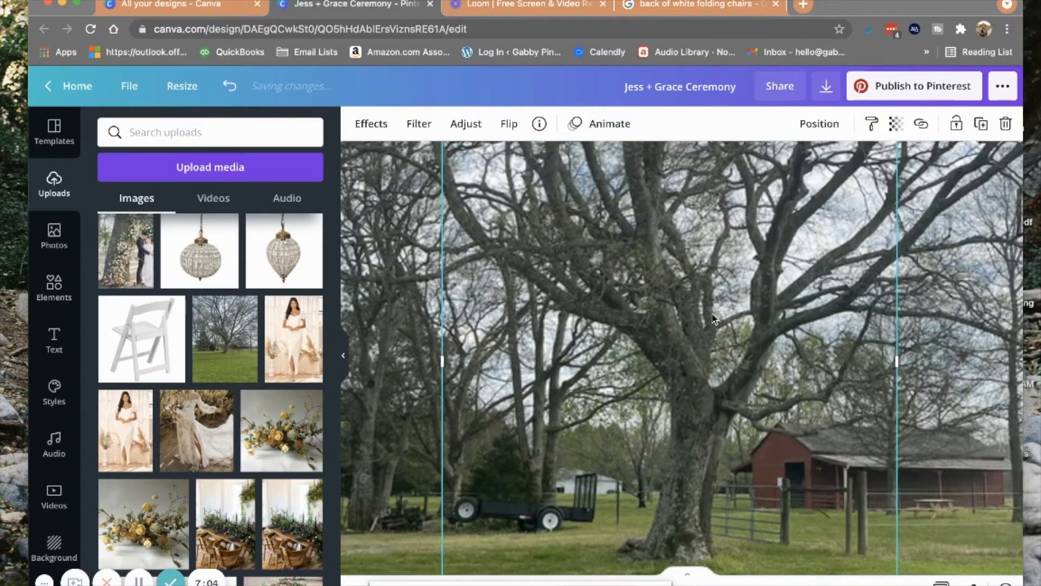
{"action": "left_click_drag", "start_coordinate": [875, 175], "coordinate": [741, 380]}
{"action": "scroll", "coordinate": [842, 320], "scroll_direction": "down", "scroll_amount": 4}
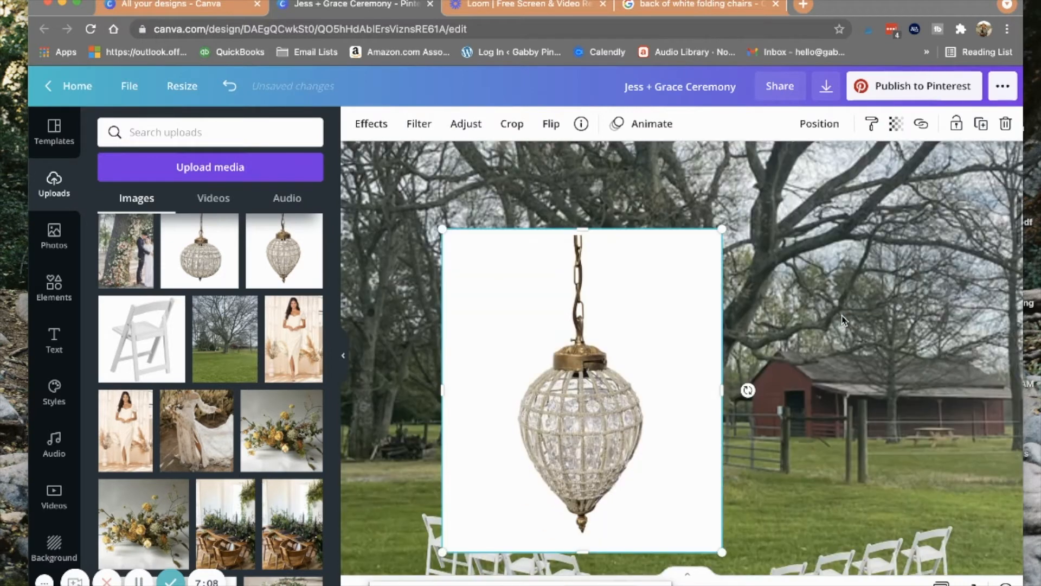
{"action": "scroll", "coordinate": [843, 320], "scroll_direction": "down", "scroll_amount": 1}
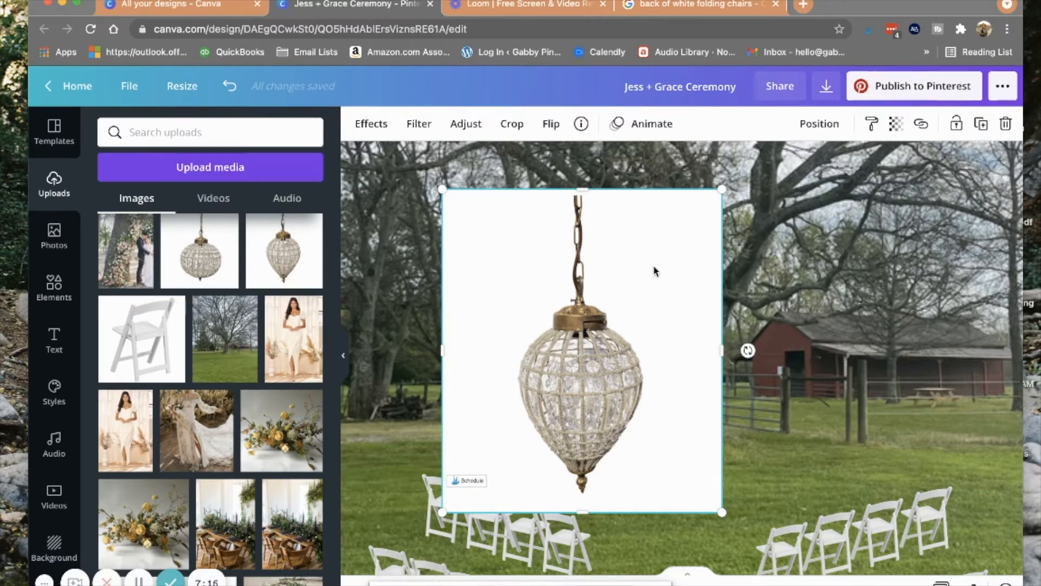
{"action": "left_click_drag", "start_coordinate": [653, 285], "coordinate": [719, 275]}
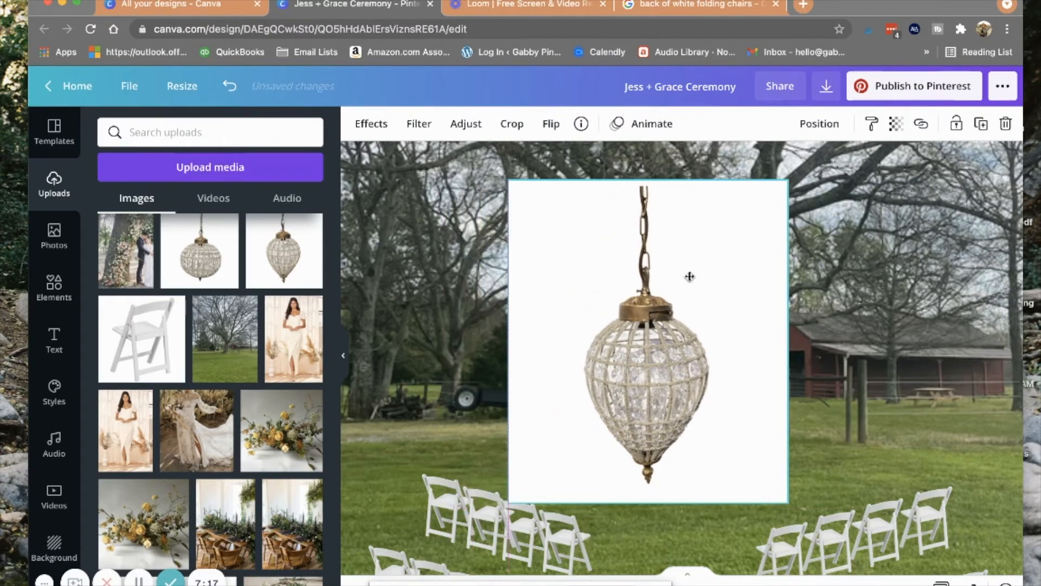
Step: Remove the teardrop chandelier's background and hang it, scaled down to lantern size, beneath the branch left of the trunk
{"action": "left_click", "coordinate": [371, 123]}
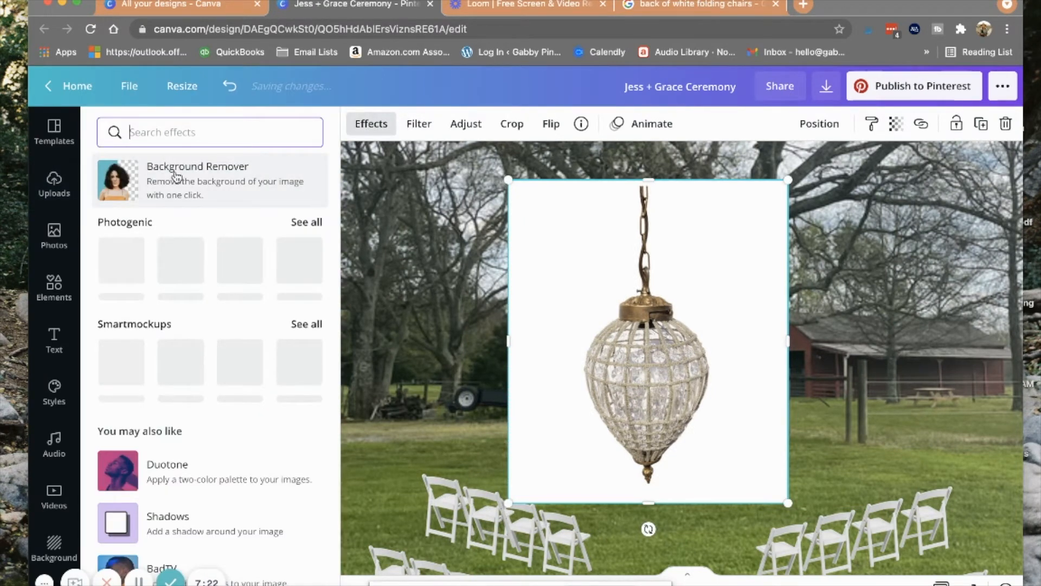
{"action": "left_click", "coordinate": [234, 194]}
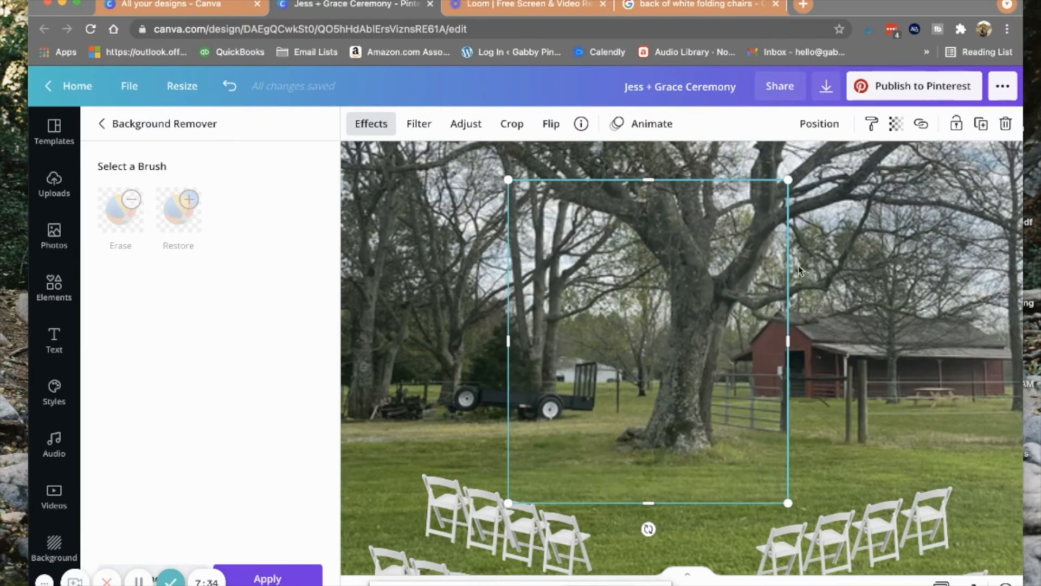
{"action": "left_click", "coordinate": [898, 291]}
{"action": "left_click_drag", "start_coordinate": [727, 260], "coordinate": [622, 263]}
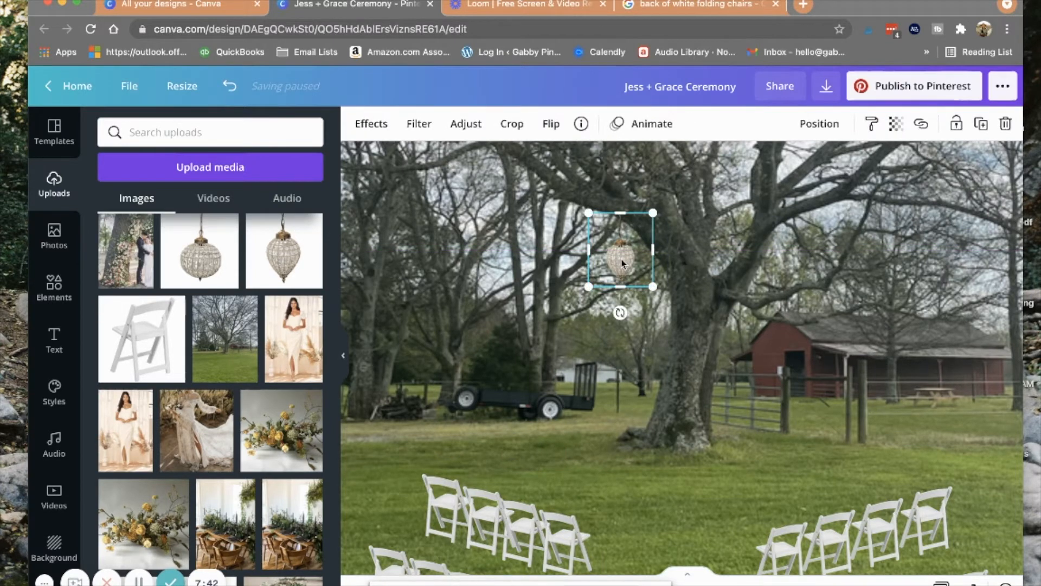
Step: Duplicate the small teardrop chandelier and place the copy lower, in front of the red barn right of the trunk
{"action": "key", "text": "super+d"}
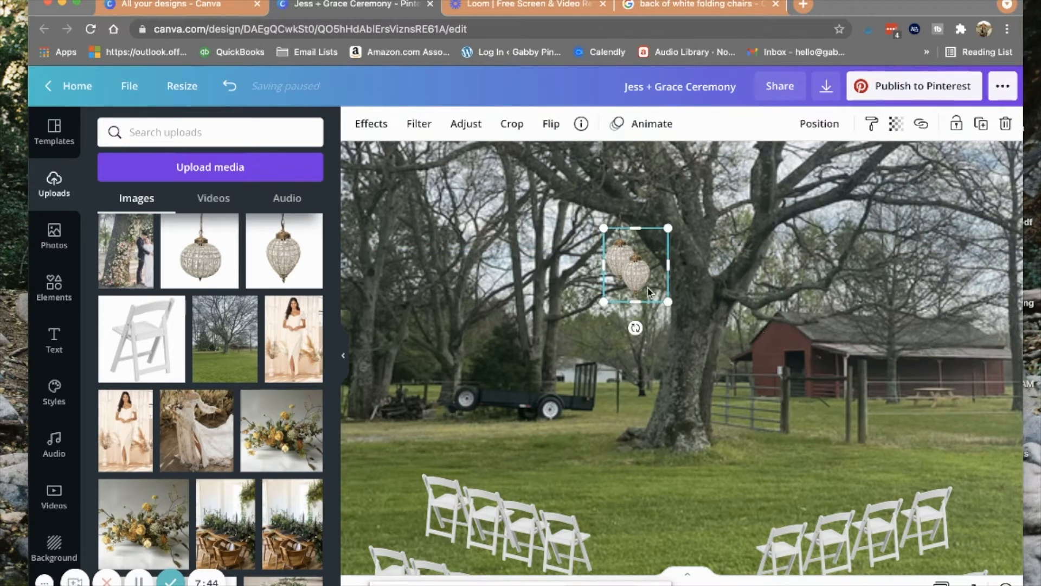
{"action": "left_click_drag", "start_coordinate": [670, 301], "coordinate": [788, 361]}
{"action": "left_click", "coordinate": [899, 312]}
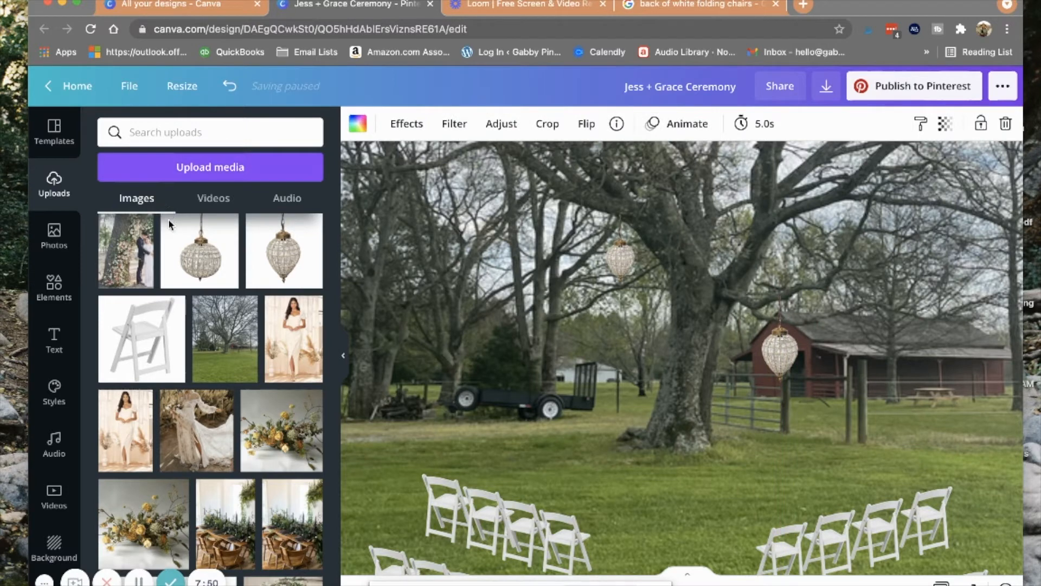
Step: Add the uploaded round crystal chandelier image to the scene and remove its background
{"action": "left_click", "coordinate": [586, 304]}
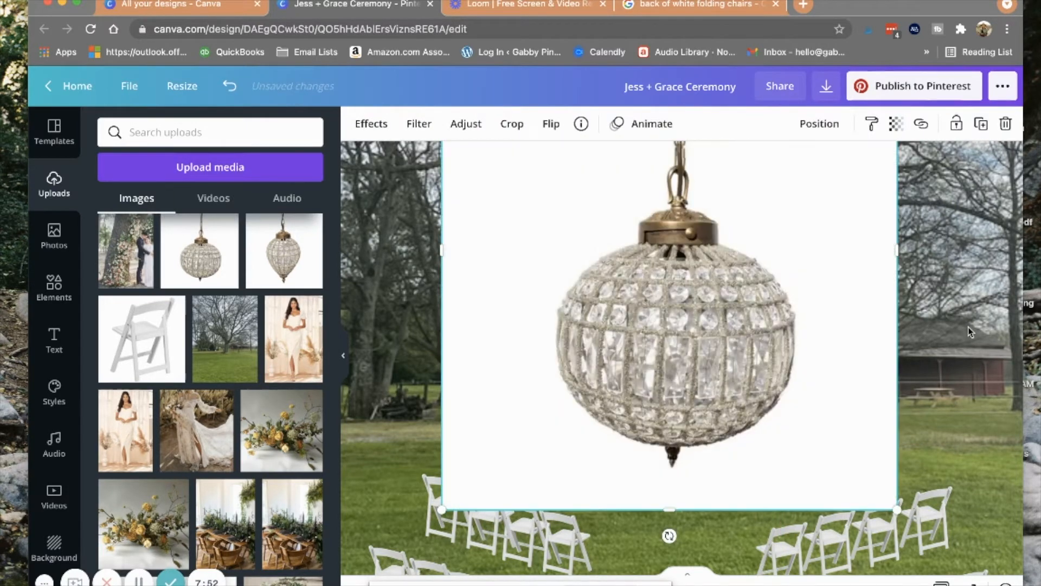
{"action": "scroll", "coordinate": [971, 328], "scroll_direction": "up", "scroll_amount": 1}
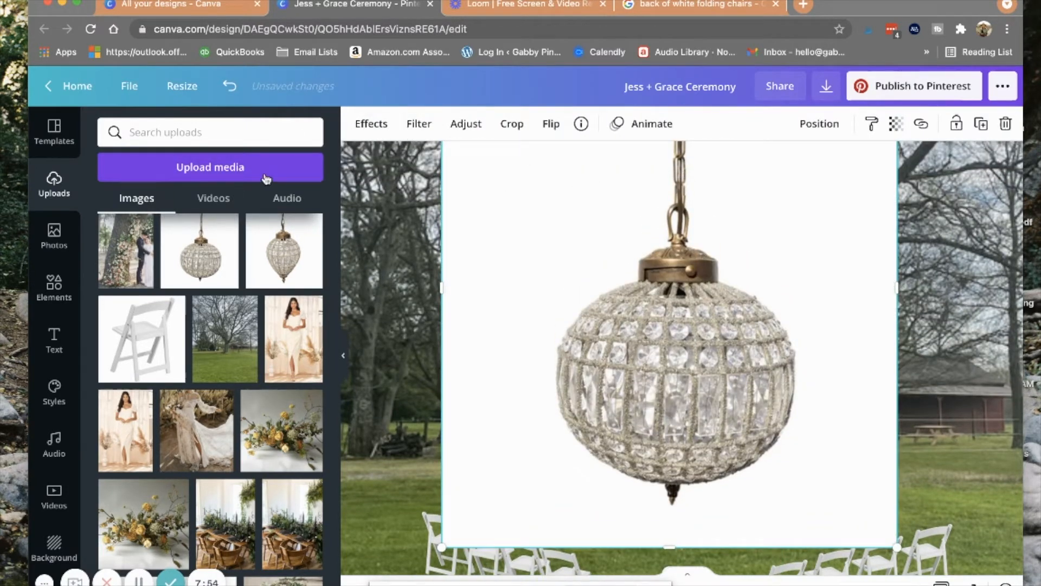
{"action": "left_click", "coordinate": [360, 125]}
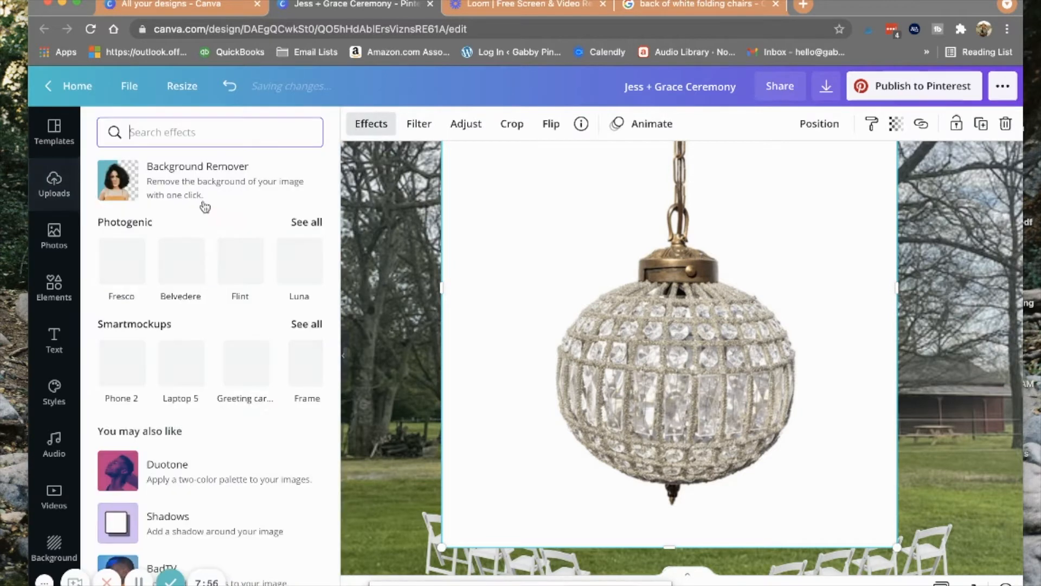
{"action": "left_click", "coordinate": [192, 179]}
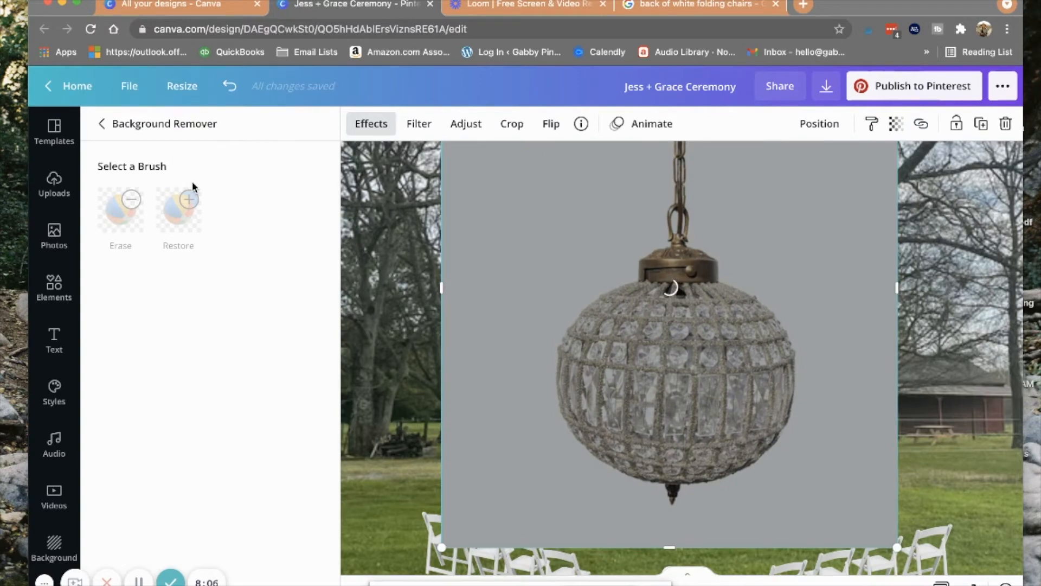
{"action": "scroll", "coordinate": [897, 201], "scroll_direction": "up", "scroll_amount": 3}
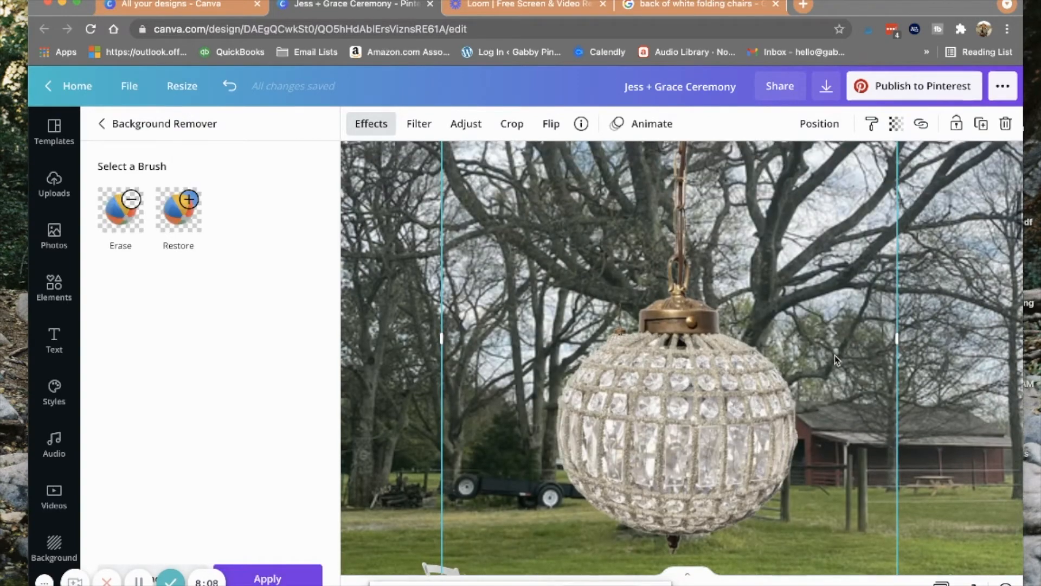
Step: Shrink the round chandelier to lantern size and hang it in front of the tree trunk
{"action": "left_click_drag", "start_coordinate": [849, 251], "coordinate": [596, 532]}
{"action": "scroll", "coordinate": [812, 385], "scroll_direction": "down", "scroll_amount": 3}
{"action": "left_click_drag", "start_coordinate": [590, 367], "coordinate": [519, 454]}
{"action": "left_click_drag", "start_coordinate": [493, 515], "coordinate": [688, 316]}
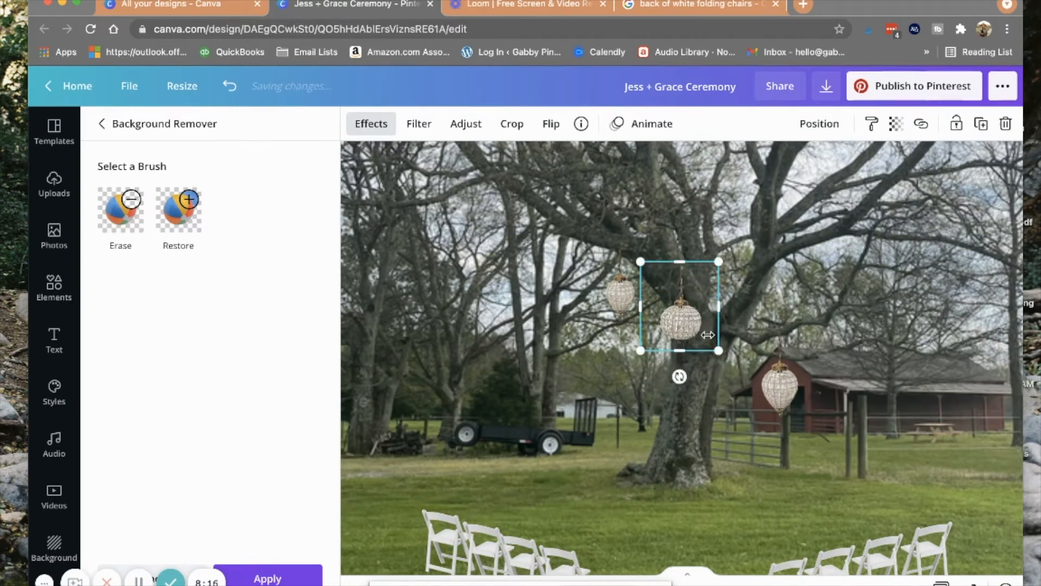
{"action": "left_click", "coordinate": [855, 298]}
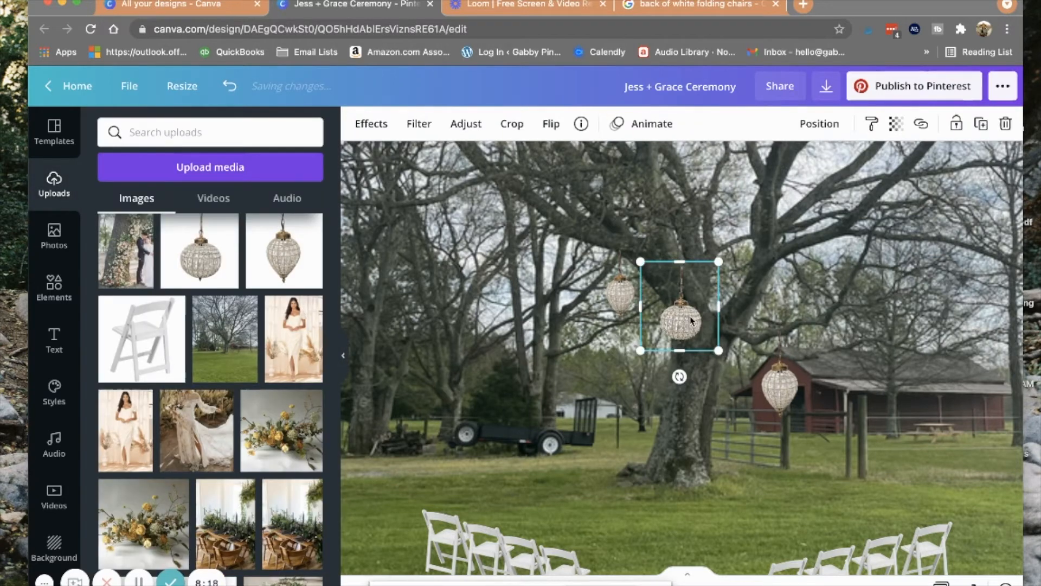
Step: Duplicate the round chandelier, place the copy right of the trunk above the teardrop one, and remove the copy's background
{"action": "key", "text": "ctrl+d"}
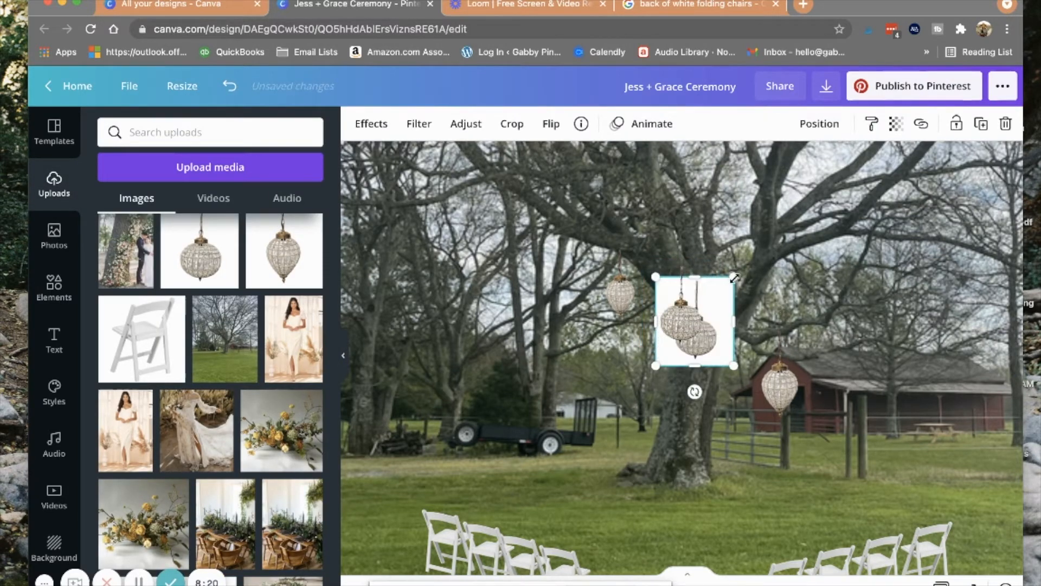
{"action": "left_click_drag", "start_coordinate": [715, 311], "coordinate": [797, 304]}
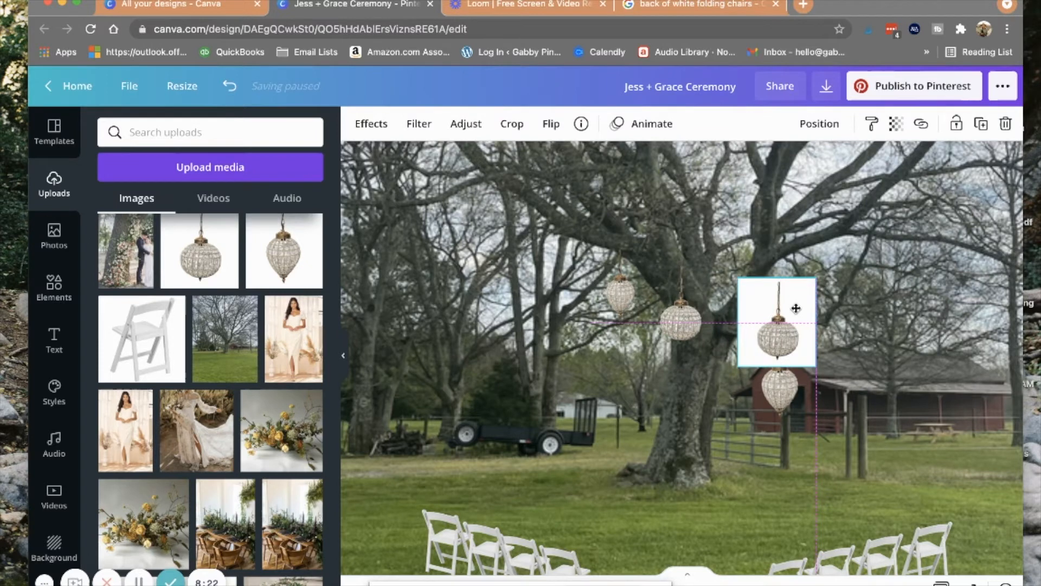
{"action": "left_click", "coordinate": [372, 123]}
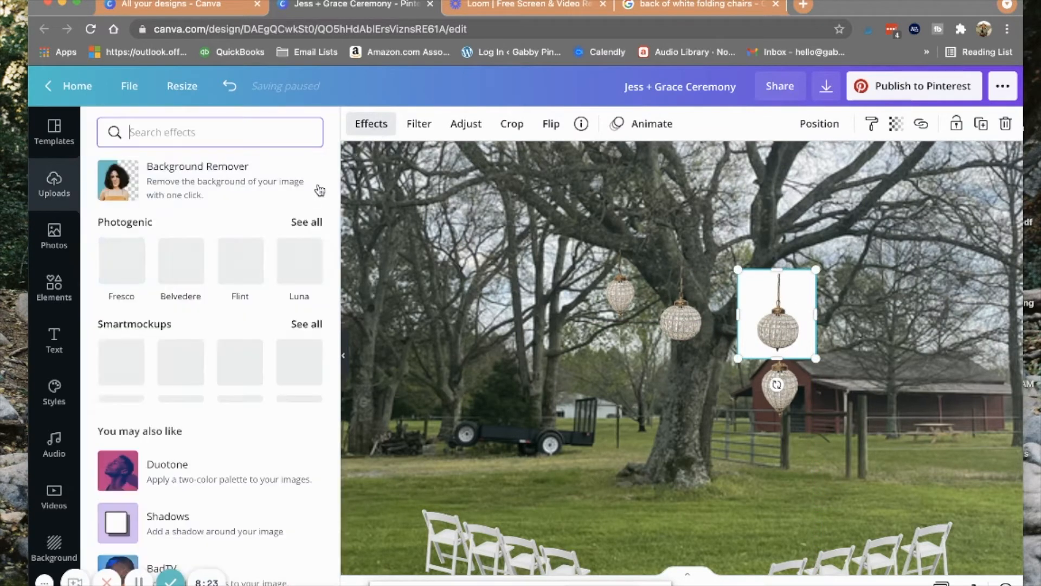
{"action": "left_click", "coordinate": [211, 168]}
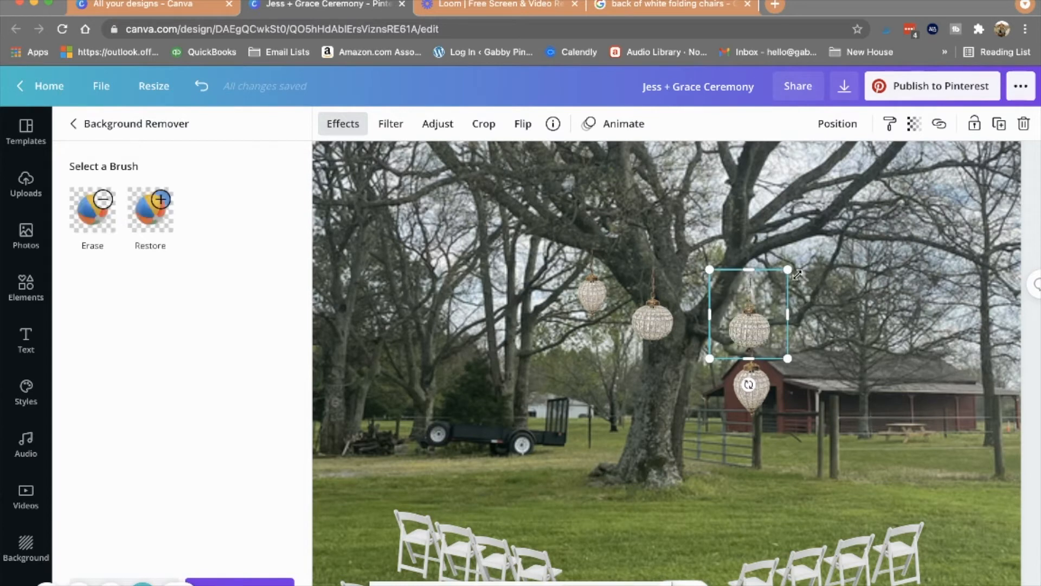
Step: Scale down the round chandelier copy right of the trunk and slightly shrink the teardrop chandelier below it
{"action": "left_click_drag", "start_coordinate": [787, 270], "coordinate": [743, 307]}
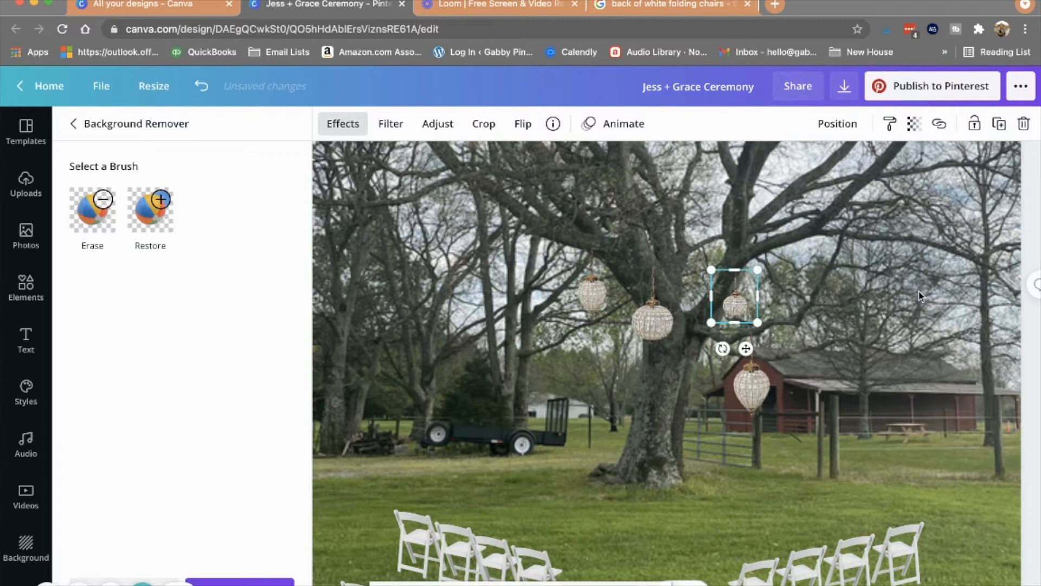
{"action": "left_click", "coordinate": [789, 418]}
{"action": "left_click_drag", "start_coordinate": [793, 425], "coordinate": [762, 383]}
{"action": "left_click", "coordinate": [939, 369]}
Step: Add the uploaded photo of the couple beside the flower-covered tree and scale it down to less than half its size
{"action": "scroll", "coordinate": [971, 350], "scroll_direction": "down", "scroll_amount": 3}
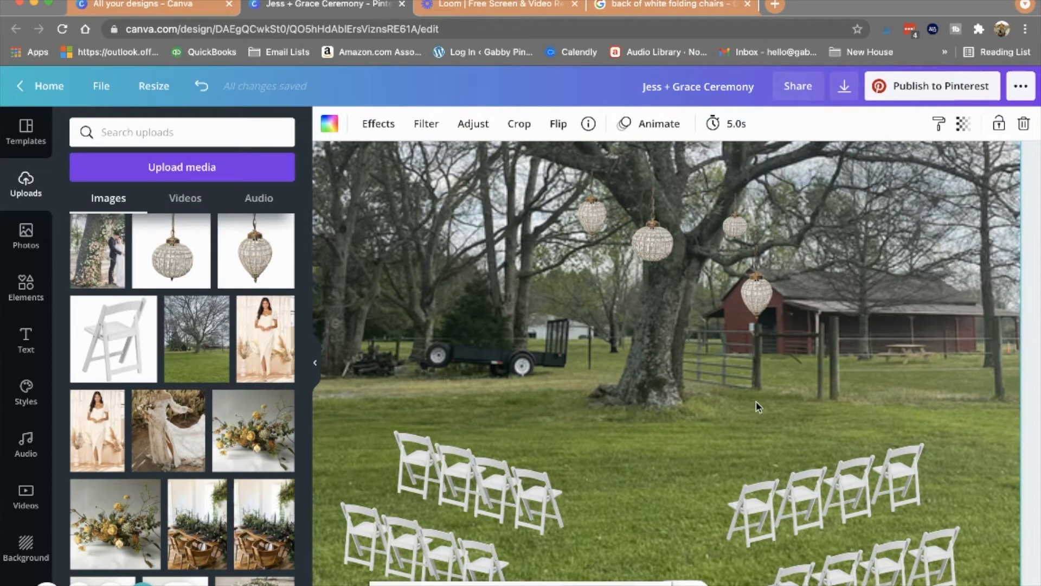
{"action": "scroll", "coordinate": [756, 401], "scroll_direction": "down", "scroll_amount": 2}
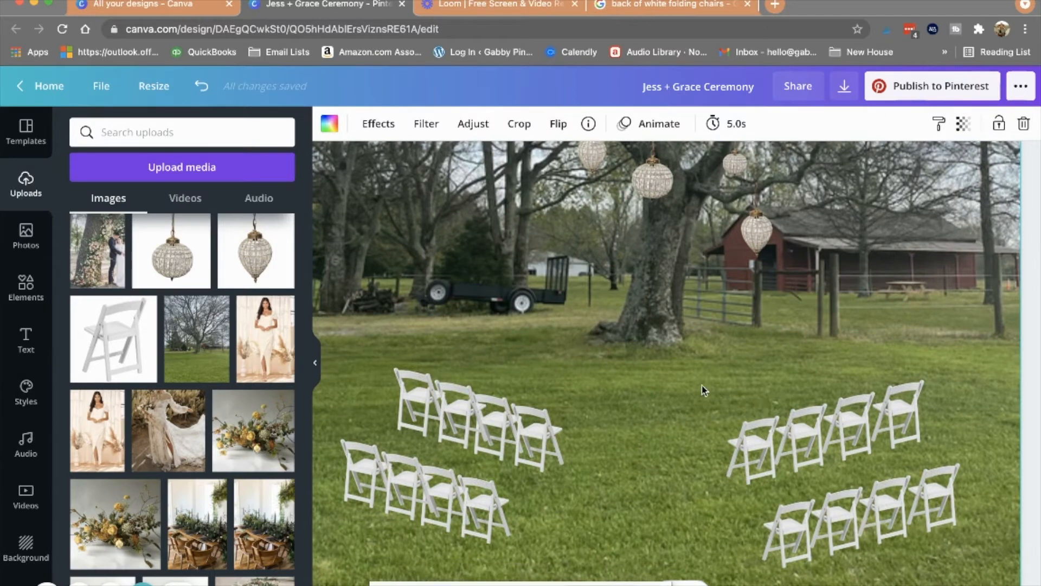
{"action": "scroll", "coordinate": [622, 304], "scroll_direction": "up", "scroll_amount": 2}
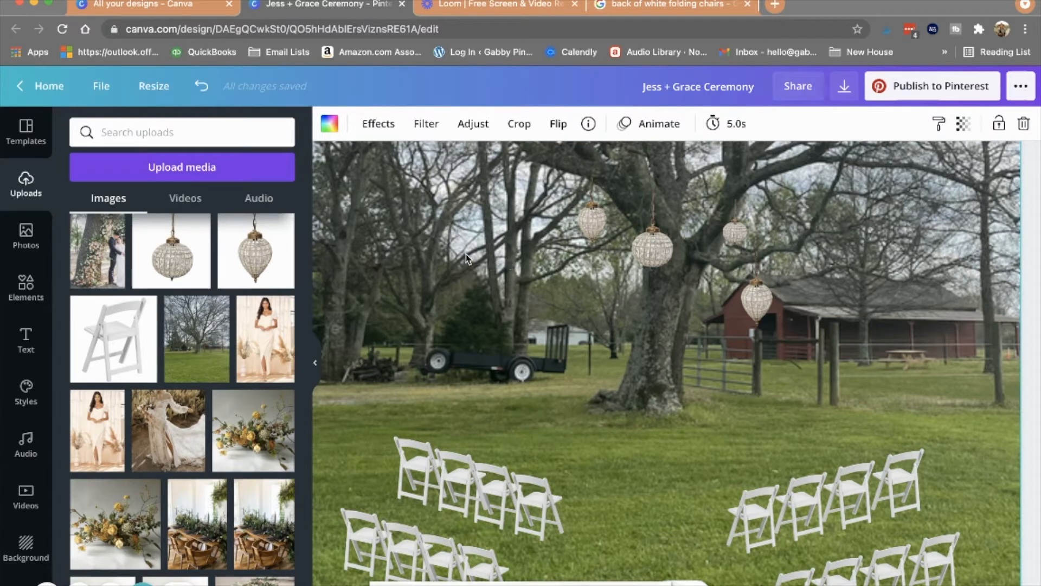
{"action": "left_click", "coordinate": [93, 254]}
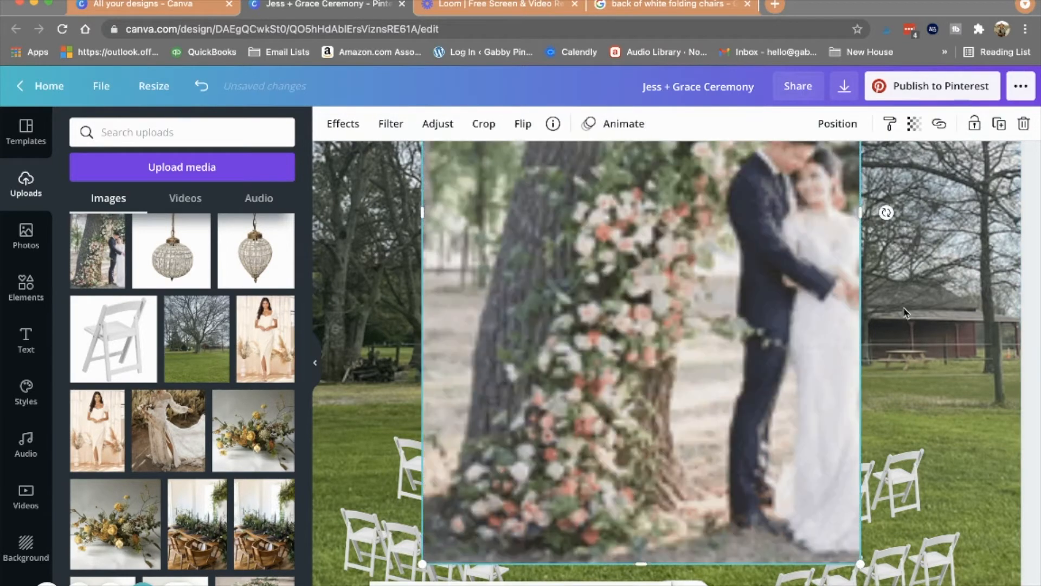
{"action": "scroll", "coordinate": [935, 300], "scroll_direction": "up", "scroll_amount": 1}
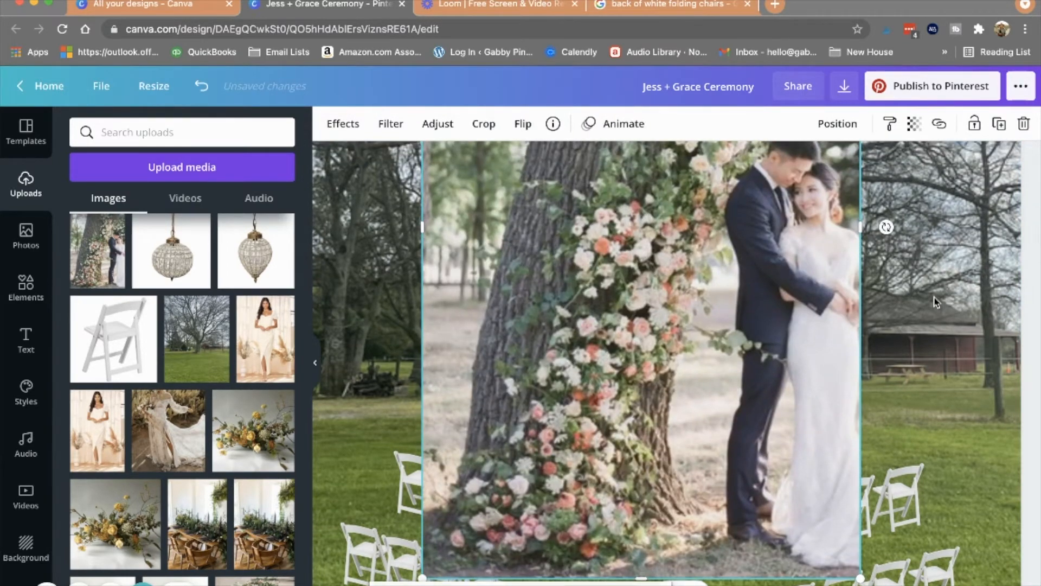
{"action": "scroll", "coordinate": [837, 282], "scroll_direction": "up", "scroll_amount": 5}
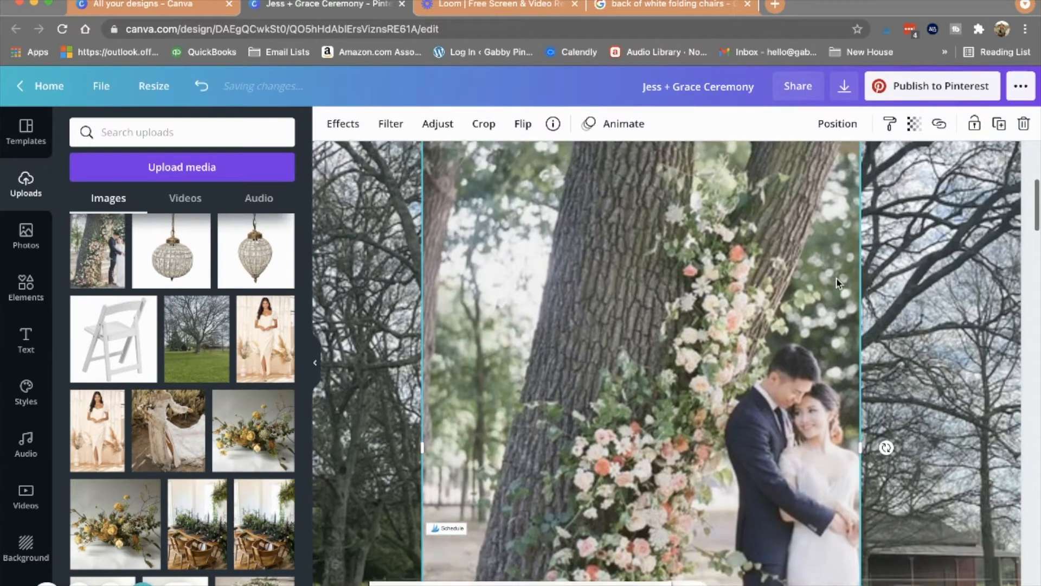
{"action": "scroll", "coordinate": [837, 282], "scroll_direction": "up", "scroll_amount": 1}
{"action": "left_click_drag", "start_coordinate": [831, 182], "coordinate": [618, 540]}
{"action": "scroll", "coordinate": [898, 396], "scroll_direction": "down", "scroll_amount": 4}
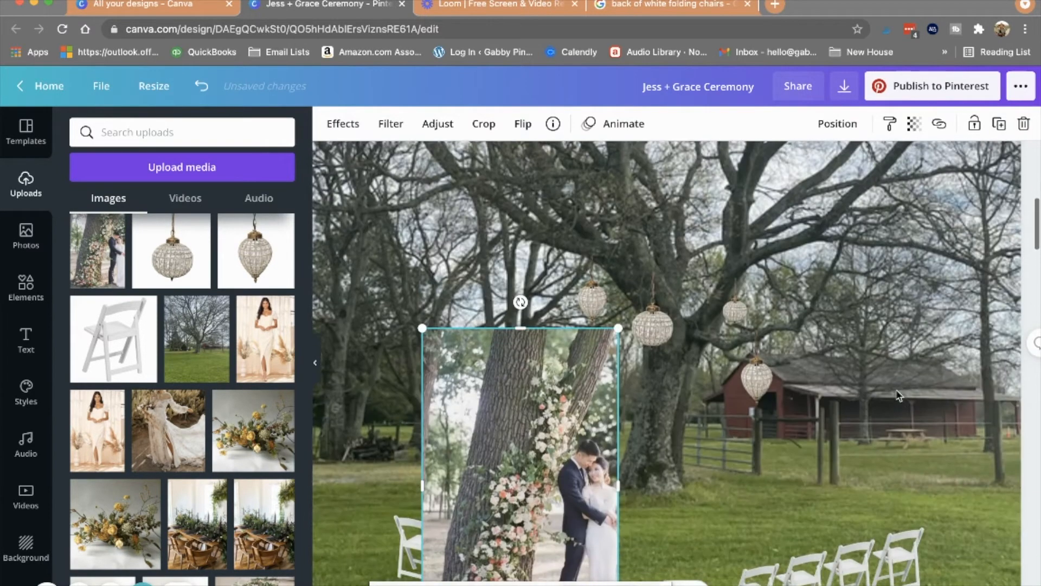
Step: Position the couple and floral tree photo over the trunk between the chair rows and remove its background
{"action": "scroll", "coordinate": [898, 396], "scroll_direction": "down", "scroll_amount": 2}
{"action": "left_click_drag", "start_coordinate": [578, 343], "coordinate": [690, 312]}
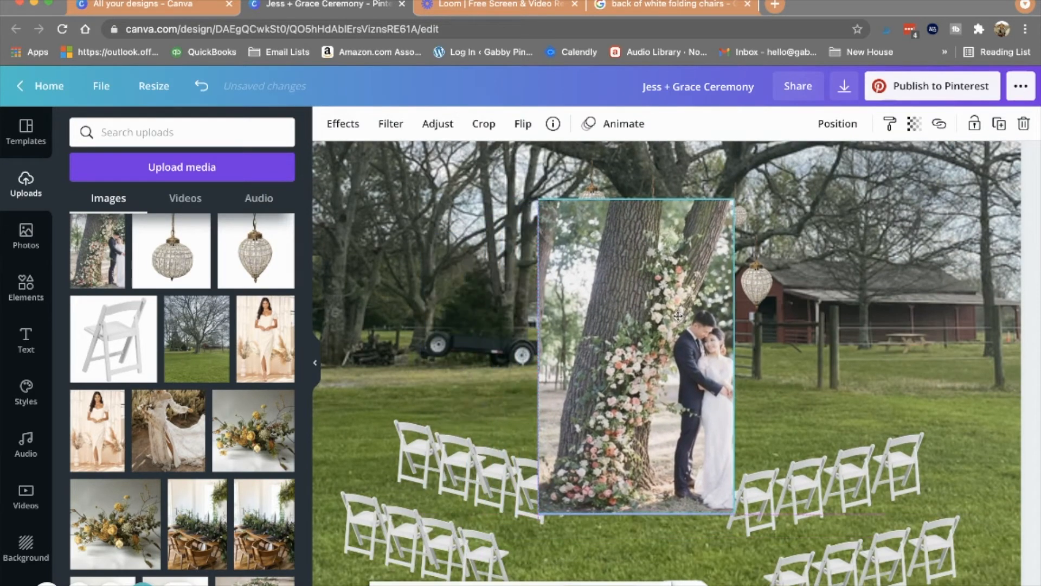
{"action": "left_click", "coordinate": [341, 123]}
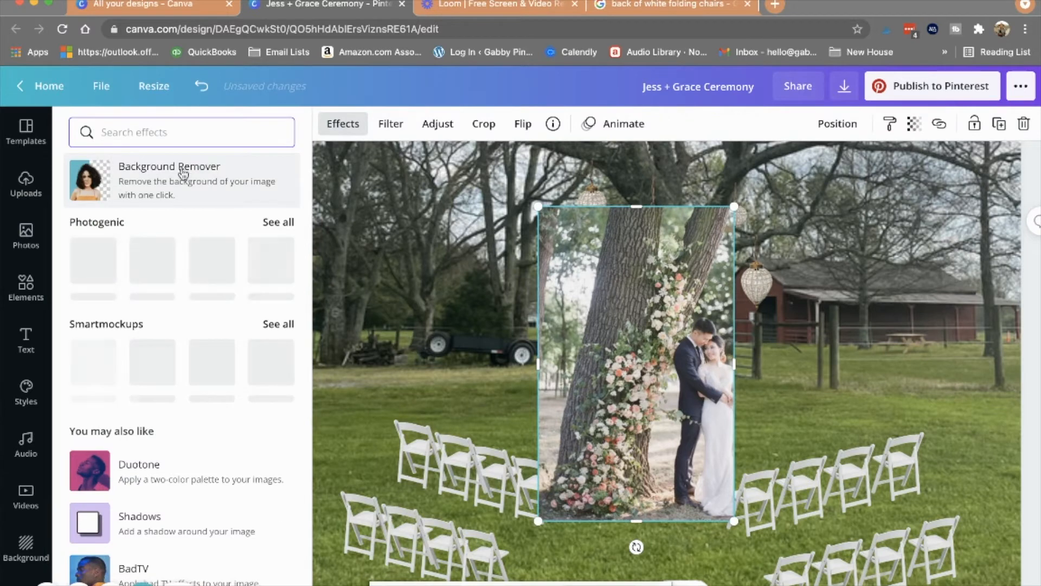
{"action": "left_click", "coordinate": [178, 173]}
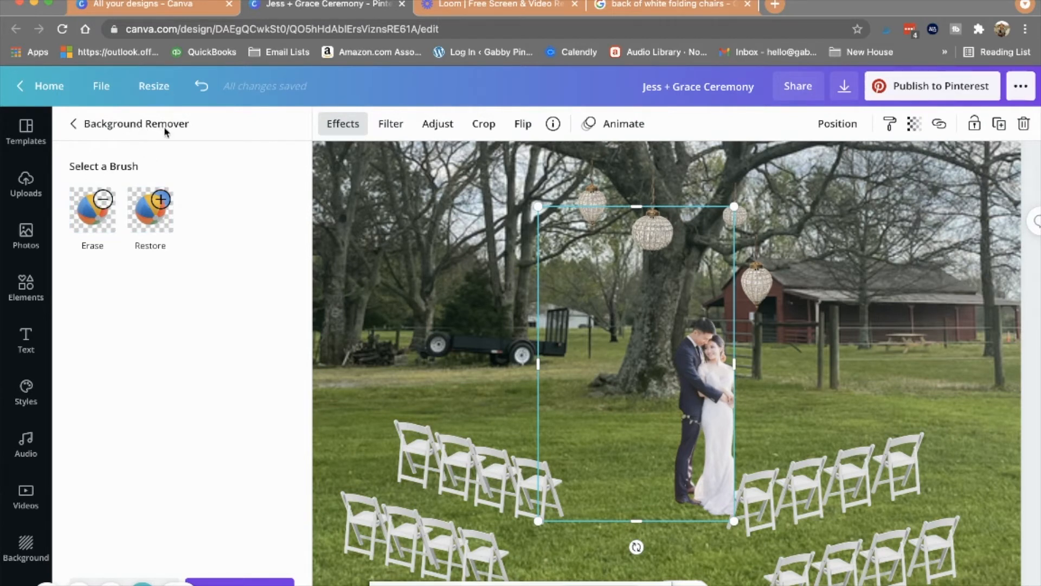
Step: Restore the flower-covered tree trunk in the cut-out couple photo using the Restore brush at size 34
{"action": "left_click", "coordinate": [107, 222]}
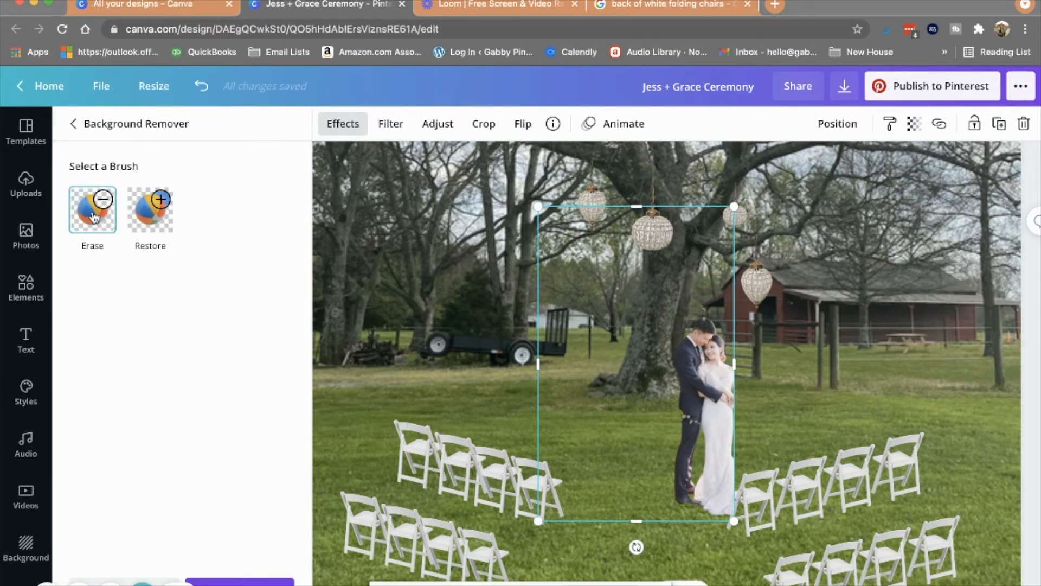
{"action": "left_click", "coordinate": [152, 217]}
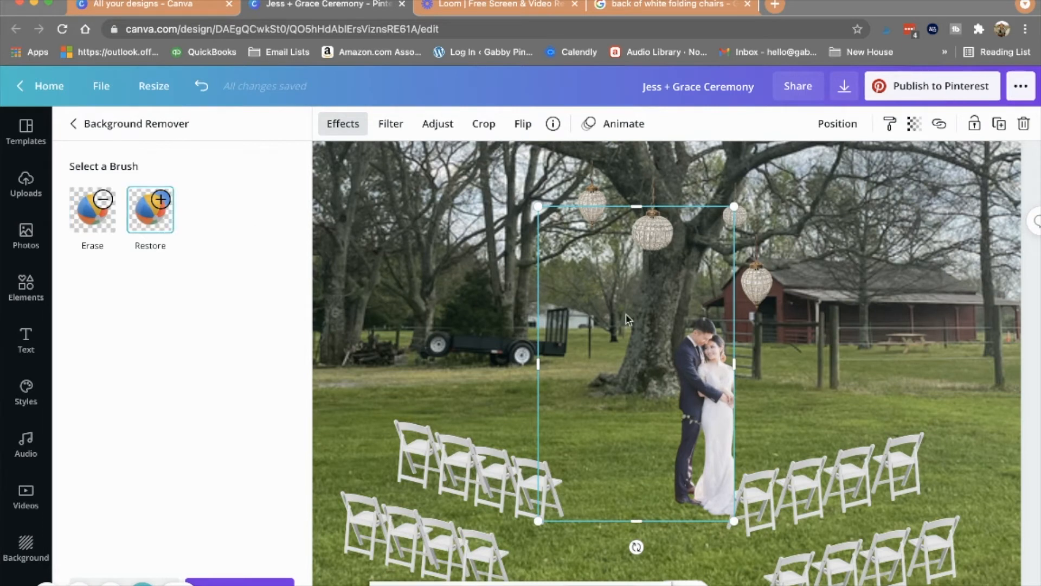
{"action": "left_click", "coordinate": [93, 218]}
{"action": "left_click", "coordinate": [149, 217]}
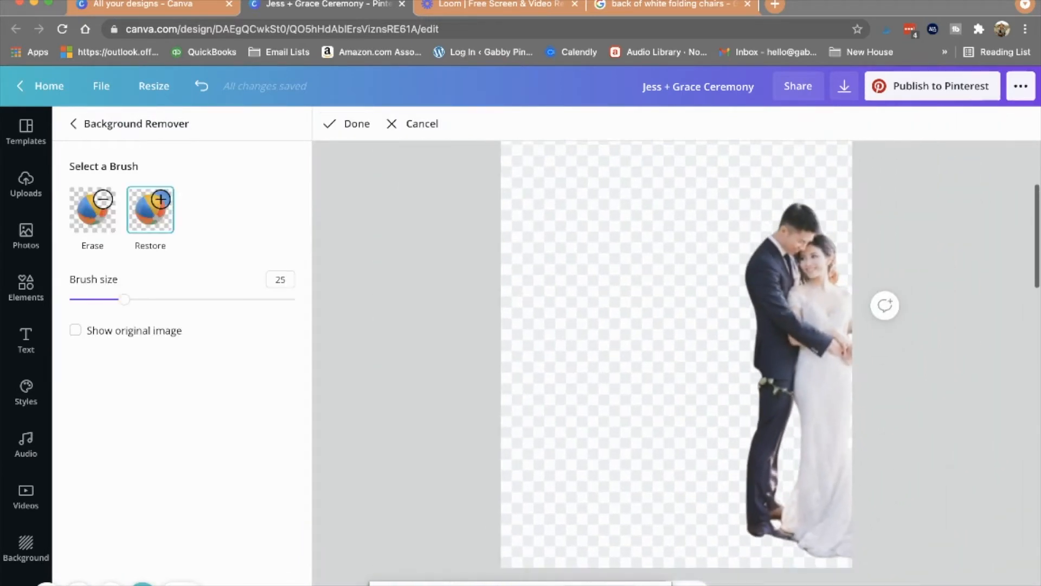
{"action": "mouse_move", "coordinate": [611, 537]}
{"action": "left_mouse_down"}
{"action": "mouse_move", "coordinate": [698, 538]}
{"action": "mouse_move", "coordinate": [591, 539]}
{"action": "mouse_move", "coordinate": [737, 549]}
{"action": "mouse_move", "coordinate": [586, 554]}
{"action": "mouse_move", "coordinate": [624, 551]}
{"action": "mouse_move", "coordinate": [574, 540]}
{"action": "mouse_move", "coordinate": [576, 528]}
{"action": "mouse_move", "coordinate": [669, 525]}
{"action": "mouse_move", "coordinate": [675, 516]}
{"action": "mouse_move", "coordinate": [594, 506]}
{"action": "left_mouse_up"}
{"action": "left_click_drag", "start_coordinate": [130, 303], "coordinate": [145, 299]}
{"action": "mouse_move", "coordinate": [572, 544]}
{"action": "left_mouse_down"}
{"action": "mouse_move", "coordinate": [548, 519]}
{"action": "mouse_move", "coordinate": [560, 529]}
{"action": "mouse_move", "coordinate": [571, 479]}
{"action": "mouse_move", "coordinate": [562, 458]}
{"action": "mouse_move", "coordinate": [564, 489]}
{"action": "mouse_move", "coordinate": [590, 425]}
{"action": "mouse_move", "coordinate": [576, 504]}
{"action": "mouse_move", "coordinate": [631, 425]}
{"action": "mouse_move", "coordinate": [598, 496]}
{"action": "mouse_move", "coordinate": [620, 505]}
{"action": "mouse_move", "coordinate": [646, 436]}
{"action": "mouse_move", "coordinate": [651, 493]}
{"action": "mouse_move", "coordinate": [684, 469]}
{"action": "mouse_move", "coordinate": [692, 513]}
{"action": "mouse_move", "coordinate": [695, 477]}
{"action": "mouse_move", "coordinate": [684, 495]}
{"action": "mouse_move", "coordinate": [671, 430]}
{"action": "mouse_move", "coordinate": [671, 310]}
{"action": "mouse_move", "coordinate": [656, 357]}
{"action": "mouse_move", "coordinate": [650, 466]}
{"action": "mouse_move", "coordinate": [651, 303]}
{"action": "mouse_move", "coordinate": [620, 449]}
{"action": "mouse_move", "coordinate": [628, 303]}
{"action": "mouse_move", "coordinate": [595, 383]}
{"action": "mouse_move", "coordinate": [593, 445]}
{"action": "mouse_move", "coordinate": [602, 407]}
{"action": "left_mouse_up"}
{"action": "mouse_move", "coordinate": [573, 451]}
{"action": "left_mouse_down"}
{"action": "mouse_move", "coordinate": [617, 370]}
{"action": "mouse_move", "coordinate": [635, 266]}
{"action": "mouse_move", "coordinate": [627, 334]}
{"action": "mouse_move", "coordinate": [662, 254]}
{"action": "mouse_move", "coordinate": [665, 275]}
{"action": "mouse_move", "coordinate": [679, 281]}
{"action": "mouse_move", "coordinate": [695, 256]}
{"action": "mouse_move", "coordinate": [673, 305]}
{"action": "mouse_move", "coordinate": [693, 284]}
{"action": "mouse_move", "coordinate": [681, 314]}
{"action": "mouse_move", "coordinate": [704, 278]}
{"action": "mouse_move", "coordinate": [682, 404]}
{"action": "mouse_move", "coordinate": [690, 450]}
{"action": "mouse_move", "coordinate": [686, 417]}
{"action": "mouse_move", "coordinate": [712, 331]}
{"action": "mouse_move", "coordinate": [711, 277]}
{"action": "mouse_move", "coordinate": [729, 318]}
{"action": "mouse_move", "coordinate": [709, 390]}
{"action": "mouse_move", "coordinate": [716, 223]}
{"action": "mouse_move", "coordinate": [708, 235]}
{"action": "mouse_move", "coordinate": [721, 264]}
{"action": "mouse_move", "coordinate": [741, 187]}
{"action": "mouse_move", "coordinate": [769, 171]}
{"action": "mouse_move", "coordinate": [740, 242]}
{"action": "mouse_move", "coordinate": [768, 213]}
{"action": "mouse_move", "coordinate": [731, 261]}
{"action": "mouse_move", "coordinate": [768, 145]}
{"action": "mouse_move", "coordinate": [737, 210]}
{"action": "mouse_move", "coordinate": [758, 145]}
{"action": "mouse_move", "coordinate": [716, 206]}
{"action": "mouse_move", "coordinate": [727, 229]}
{"action": "mouse_move", "coordinate": [785, 145]}
{"action": "mouse_move", "coordinate": [759, 190]}
{"action": "mouse_move", "coordinate": [747, 161]}
{"action": "mouse_move", "coordinate": [691, 242]}
{"action": "mouse_move", "coordinate": [727, 158]}
{"action": "mouse_move", "coordinate": [680, 208]}
{"action": "mouse_move", "coordinate": [664, 147]}
{"action": "mouse_move", "coordinate": [669, 167]}
{"action": "mouse_move", "coordinate": [642, 191]}
{"action": "mouse_move", "coordinate": [624, 367]}
{"action": "mouse_move", "coordinate": [666, 215]}
{"action": "mouse_move", "coordinate": [647, 241]}
{"action": "mouse_move", "coordinate": [660, 300]}
{"action": "mouse_move", "coordinate": [691, 261]}
{"action": "mouse_move", "coordinate": [688, 294]}
{"action": "mouse_move", "coordinate": [672, 254]}
{"action": "mouse_move", "coordinate": [681, 224]}
{"action": "mouse_move", "coordinate": [616, 317]}
{"action": "mouse_move", "coordinate": [583, 446]}
{"action": "mouse_move", "coordinate": [642, 226]}
{"action": "mouse_move", "coordinate": [750, 235]}
{"action": "mouse_move", "coordinate": [755, 274]}
{"action": "mouse_move", "coordinate": [727, 367]}
{"action": "mouse_move", "coordinate": [765, 274]}
{"action": "mouse_move", "coordinate": [790, 164]}
{"action": "left_mouse_up"}
{"action": "scroll", "coordinate": [728, 214], "scroll_direction": "up", "scroll_amount": 2}
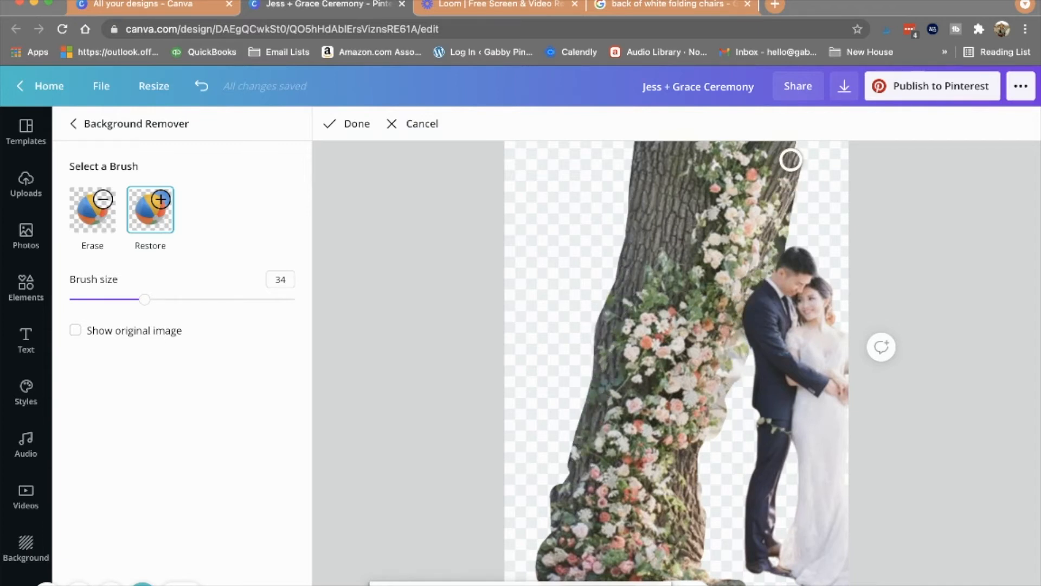
{"action": "scroll", "coordinate": [672, 265], "scroll_direction": "up", "scroll_amount": 2}
{"action": "mouse_move", "coordinate": [737, 264]}
{"action": "left_mouse_down"}
{"action": "mouse_move", "coordinate": [812, 189]}
{"action": "mouse_move", "coordinate": [793, 285]}
{"action": "mouse_move", "coordinate": [857, 181]}
{"action": "mouse_move", "coordinate": [850, 138]}
{"action": "mouse_move", "coordinate": [803, 199]}
{"action": "mouse_move", "coordinate": [777, 193]}
{"action": "mouse_move", "coordinate": [762, 212]}
{"action": "mouse_move", "coordinate": [779, 155]}
{"action": "mouse_move", "coordinate": [683, 254]}
{"action": "mouse_move", "coordinate": [718, 181]}
{"action": "mouse_move", "coordinate": [685, 238]}
{"action": "mouse_move", "coordinate": [664, 228]}
{"action": "mouse_move", "coordinate": [649, 218]}
{"action": "mouse_move", "coordinate": [654, 156]}
{"action": "mouse_move", "coordinate": [641, 142]}
{"action": "mouse_move", "coordinate": [618, 391]}
{"action": "mouse_move", "coordinate": [602, 432]}
{"action": "left_mouse_up"}
{"action": "scroll", "coordinate": [941, 266], "scroll_direction": "down", "scroll_amount": 2}
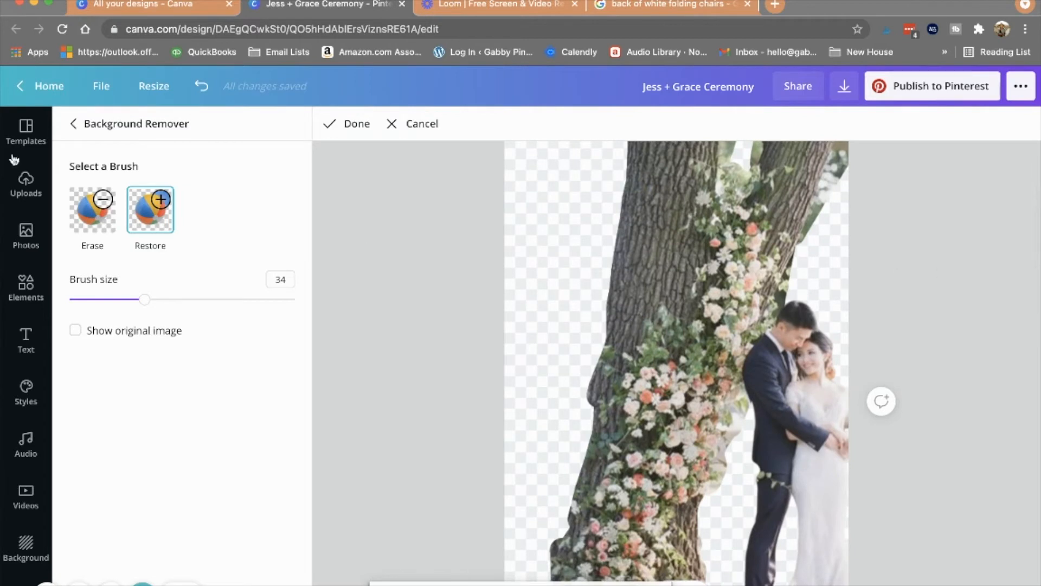
Step: Erase the couple standing beside the floral trunk from the photo with the Erase brush at size 23
{"action": "left_click", "coordinate": [92, 211]}
{"action": "left_click_drag", "start_coordinate": [143, 303], "coordinate": [118, 300]}
{"action": "mouse_move", "coordinate": [778, 315]}
{"action": "left_mouse_down"}
{"action": "mouse_move", "coordinate": [796, 364]}
{"action": "mouse_move", "coordinate": [803, 319]}
{"action": "mouse_move", "coordinate": [808, 363]}
{"action": "mouse_move", "coordinate": [831, 345]}
{"action": "left_mouse_up"}
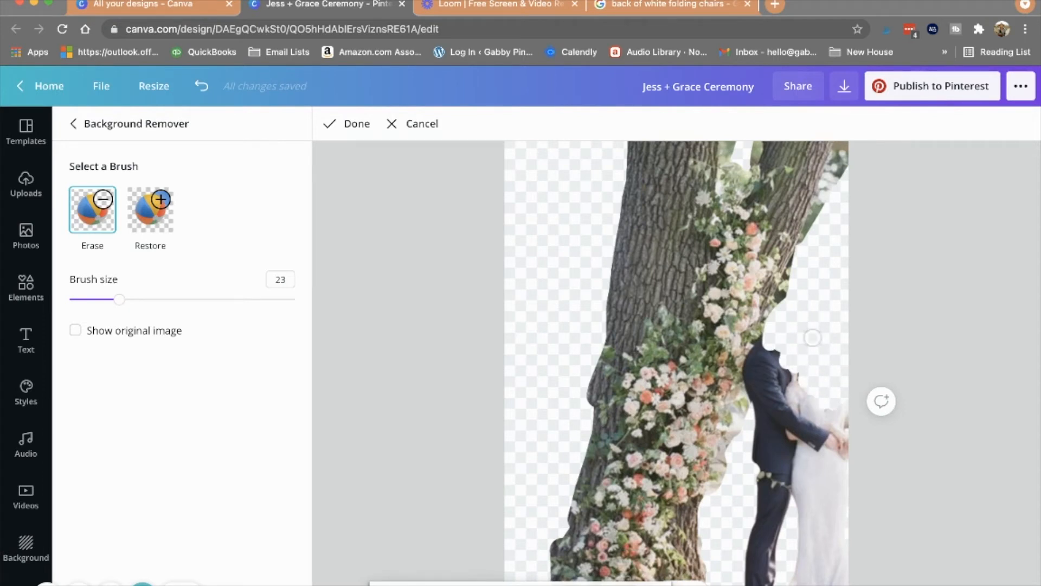
{"action": "mouse_move", "coordinate": [752, 364]}
{"action": "left_mouse_down"}
{"action": "mouse_move", "coordinate": [757, 504]}
{"action": "mouse_move", "coordinate": [777, 383]}
{"action": "mouse_move", "coordinate": [769, 340]}
{"action": "mouse_move", "coordinate": [773, 459]}
{"action": "mouse_move", "coordinate": [795, 391]}
{"action": "mouse_move", "coordinate": [796, 437]}
{"action": "mouse_move", "coordinate": [818, 400]}
{"action": "mouse_move", "coordinate": [826, 415]}
{"action": "mouse_move", "coordinate": [844, 396]}
{"action": "mouse_move", "coordinate": [834, 454]}
{"action": "mouse_move", "coordinate": [847, 492]}
{"action": "mouse_move", "coordinate": [848, 448]}
{"action": "mouse_move", "coordinate": [845, 563]}
{"action": "mouse_move", "coordinate": [828, 505]}
{"action": "mouse_move", "coordinate": [803, 490]}
{"action": "mouse_move", "coordinate": [820, 488]}
{"action": "mouse_move", "coordinate": [803, 488]}
{"action": "mouse_move", "coordinate": [797, 415]}
{"action": "mouse_move", "coordinate": [794, 523]}
{"action": "mouse_move", "coordinate": [758, 581]}
{"action": "mouse_move", "coordinate": [762, 556]}
{"action": "mouse_move", "coordinate": [754, 578]}
{"action": "left_mouse_up"}
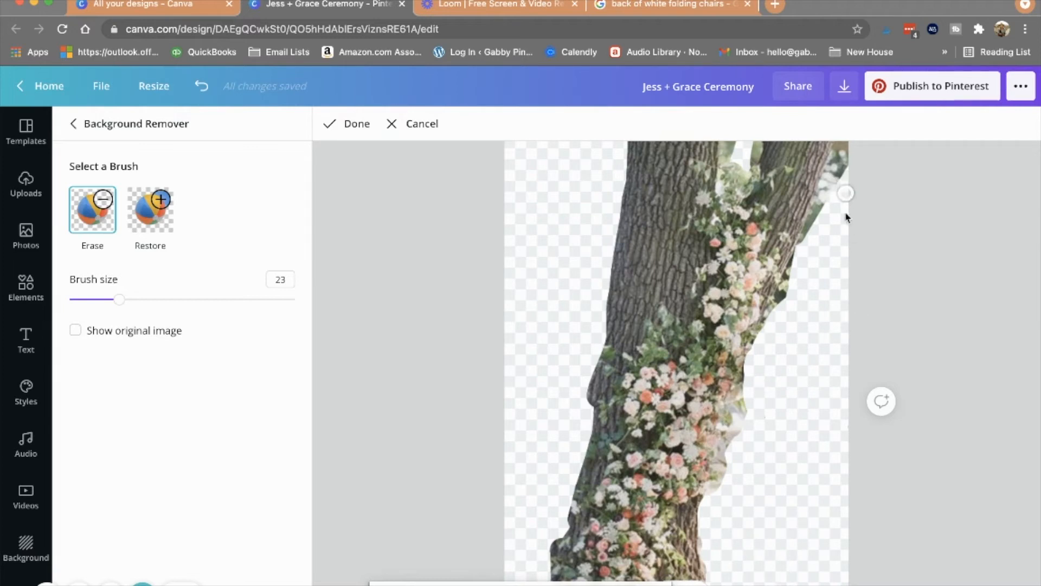
Step: Erase the leftover background along the upper trunk's outer edge and in the gap between the two limbs
{"action": "scroll", "coordinate": [928, 244], "scroll_direction": "up", "scroll_amount": 2}
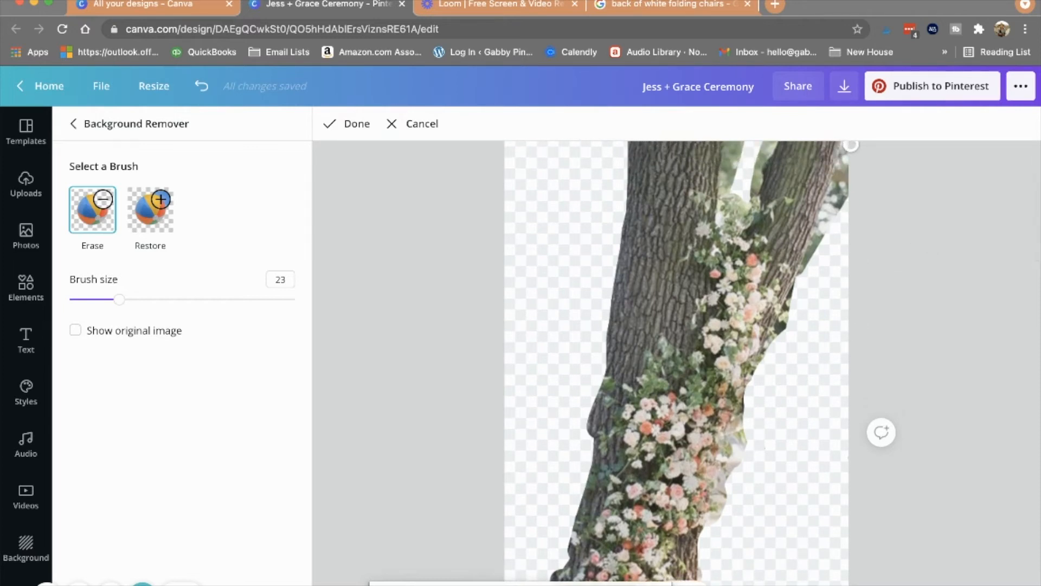
{"action": "left_click_drag", "start_coordinate": [832, 207], "coordinate": [808, 267]}
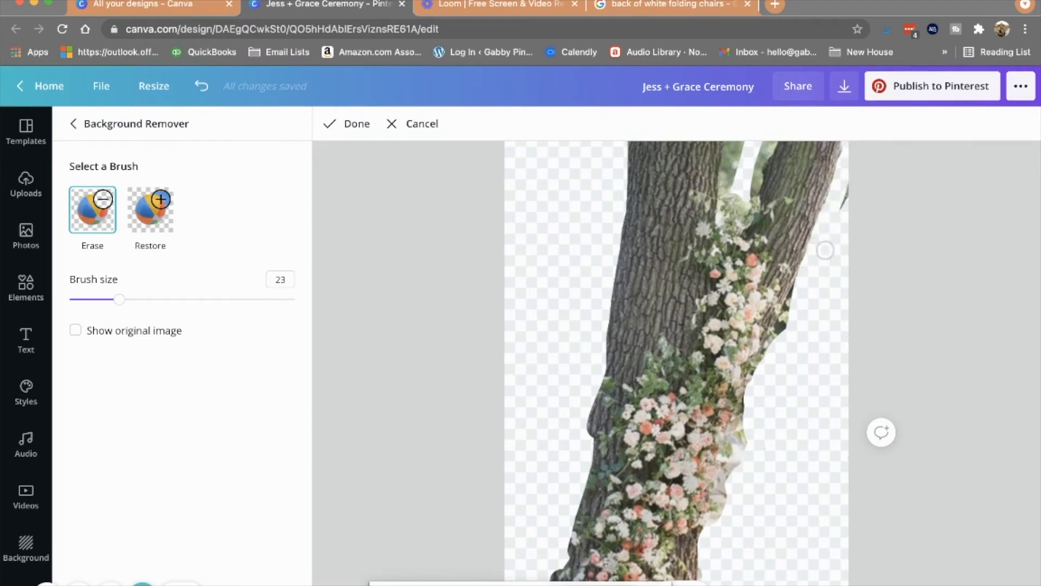
{"action": "scroll", "coordinate": [875, 214], "scroll_direction": "up", "scroll_amount": 1}
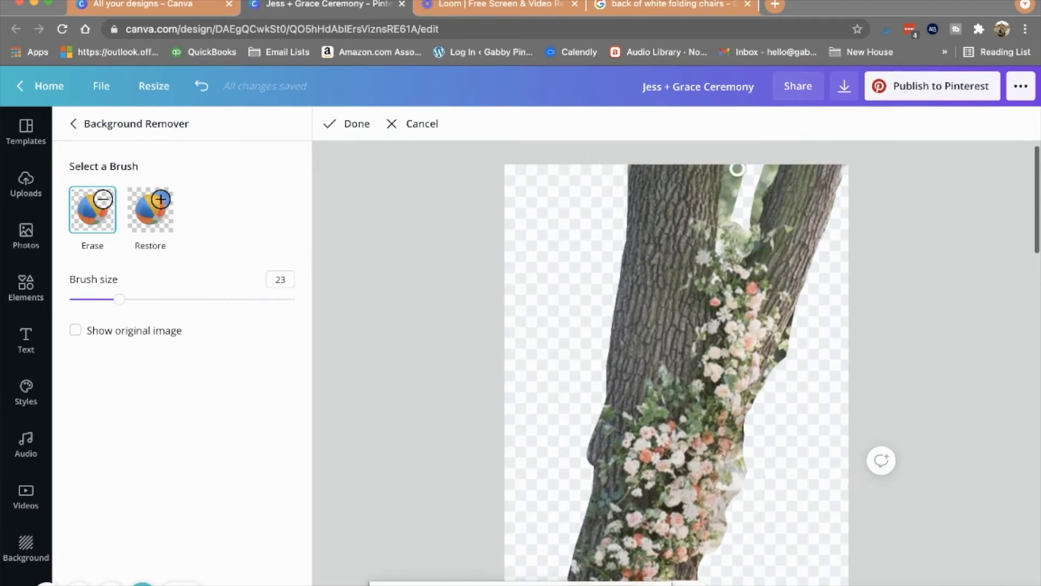
{"action": "mouse_move", "coordinate": [728, 167]}
{"action": "left_mouse_down"}
{"action": "mouse_move", "coordinate": [724, 212]}
{"action": "mouse_move", "coordinate": [736, 191]}
{"action": "left_mouse_up"}
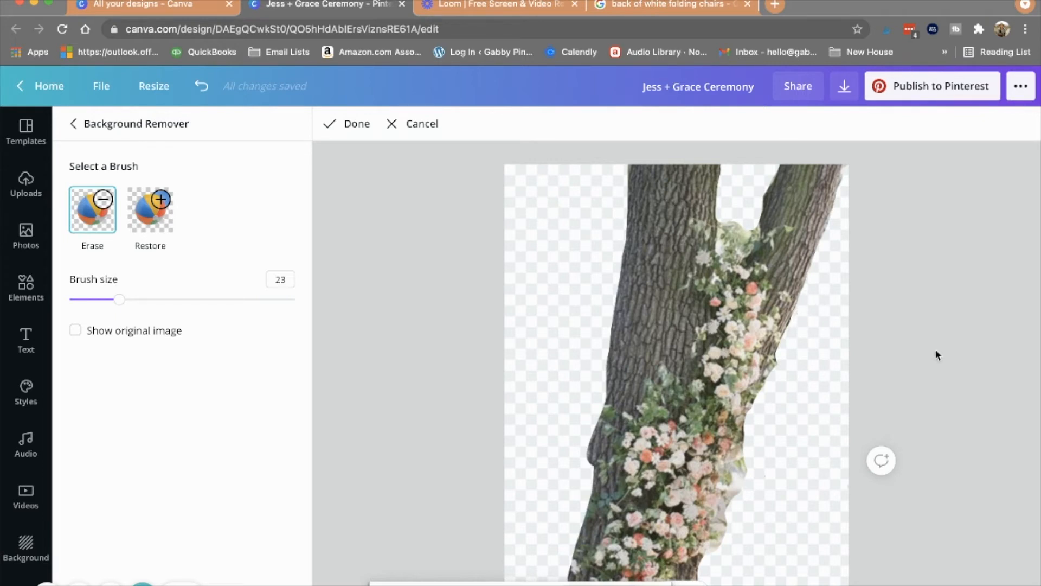
Step: Clean up the background remnants along the flowers' ragged outer edge with the Erase brush at size 6
{"action": "scroll", "coordinate": [917, 346], "scroll_direction": "down", "scroll_amount": 2}
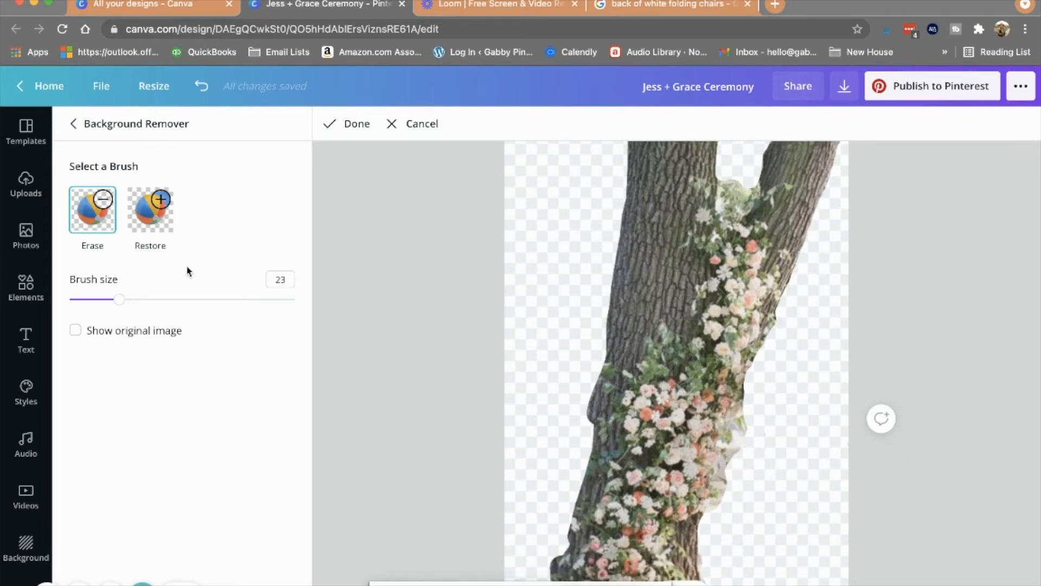
{"action": "left_click_drag", "start_coordinate": [120, 302], "coordinate": [81, 299]}
{"action": "scroll", "coordinate": [665, 372], "scroll_direction": "down", "scroll_amount": 2}
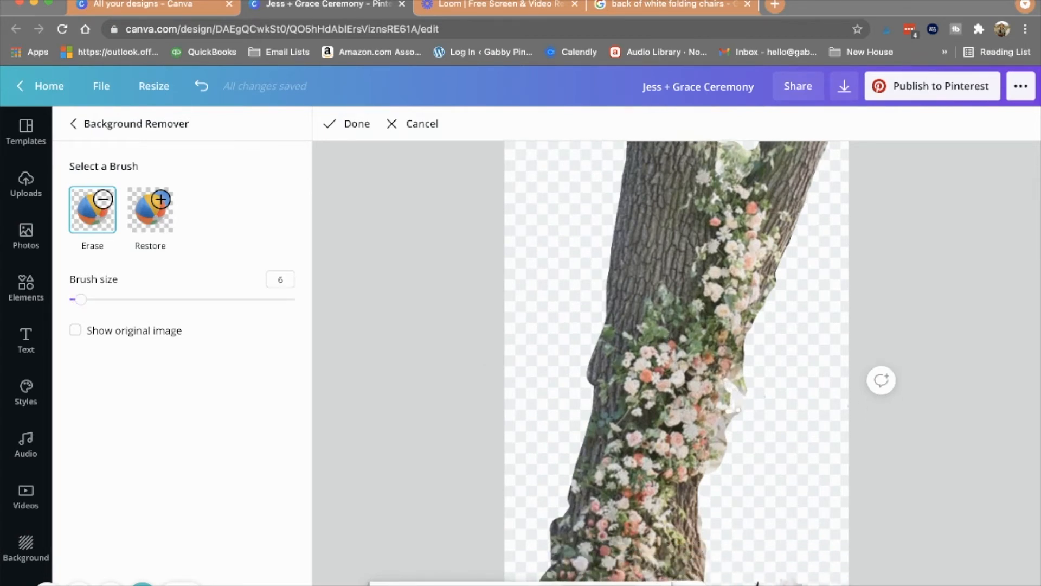
{"action": "scroll", "coordinate": [739, 403], "scroll_direction": "up", "scroll_amount": 1}
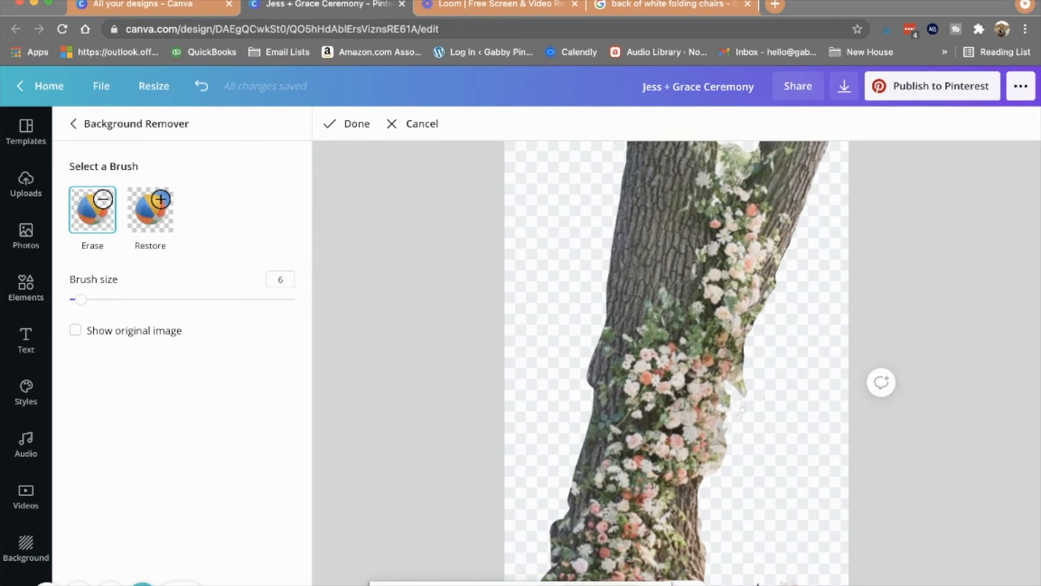
{"action": "left_click", "coordinate": [721, 423]}
{"action": "scroll", "coordinate": [721, 428], "scroll_direction": "down", "scroll_amount": 1}
{"action": "left_click", "coordinate": [722, 433]}
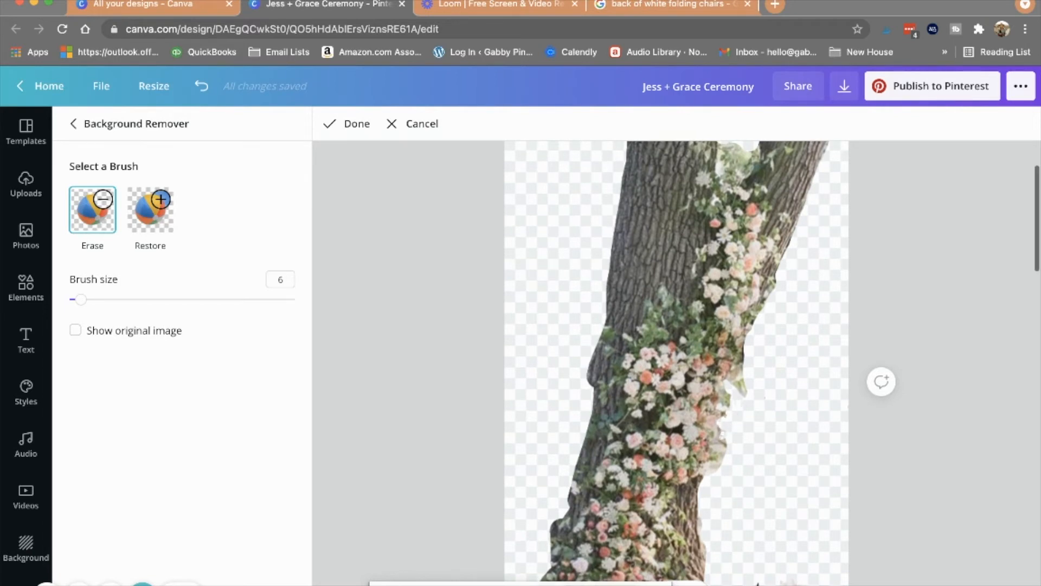
{"action": "left_click_drag", "start_coordinate": [726, 442], "coordinate": [721, 463]}
{"action": "left_click", "coordinate": [712, 464]}
{"action": "scroll", "coordinate": [714, 466], "scroll_direction": "up", "scroll_amount": 1}
{"action": "scroll", "coordinate": [762, 446], "scroll_direction": "down", "scroll_amount": 3}
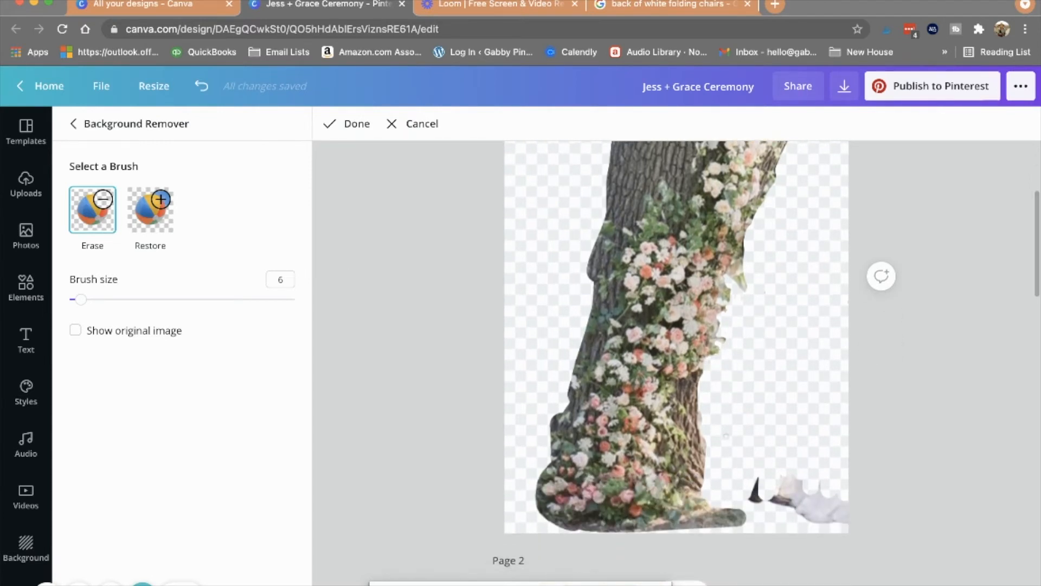
Step: Erase the remaining dress and shoe bits and trim the trunk's base at brush size 18, and apply the cut-out edits
{"action": "left_click_drag", "start_coordinate": [80, 299], "coordinate": [108, 298]}
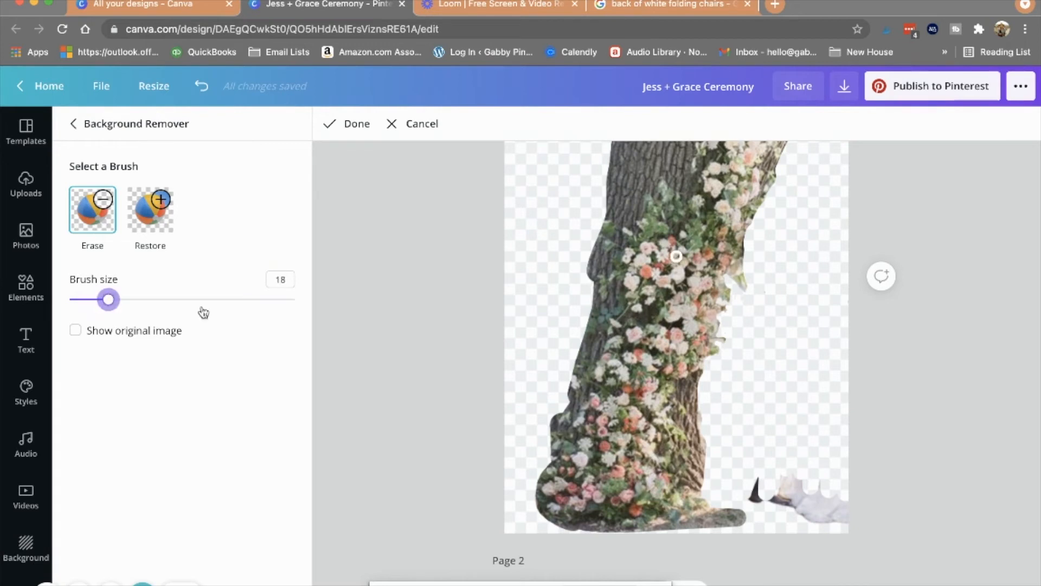
{"action": "mouse_move", "coordinate": [763, 486]}
{"action": "left_mouse_down"}
{"action": "mouse_move", "coordinate": [832, 474]}
{"action": "mouse_move", "coordinate": [797, 468]}
{"action": "mouse_move", "coordinate": [774, 495]}
{"action": "mouse_move", "coordinate": [801, 501]}
{"action": "mouse_move", "coordinate": [820, 485]}
{"action": "mouse_move", "coordinate": [804, 510]}
{"action": "mouse_move", "coordinate": [825, 492]}
{"action": "left_mouse_up"}
{"action": "left_click_drag", "start_coordinate": [829, 527], "coordinate": [850, 512]}
{"action": "left_click_drag", "start_coordinate": [755, 518], "coordinate": [708, 527]}
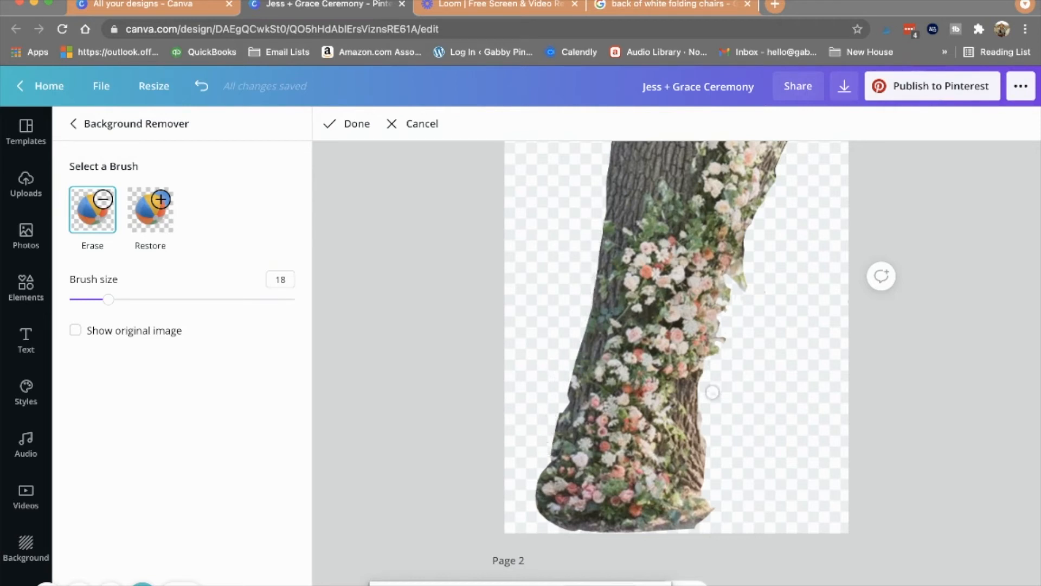
{"action": "scroll", "coordinate": [825, 305], "scroll_direction": "up", "scroll_amount": 8}
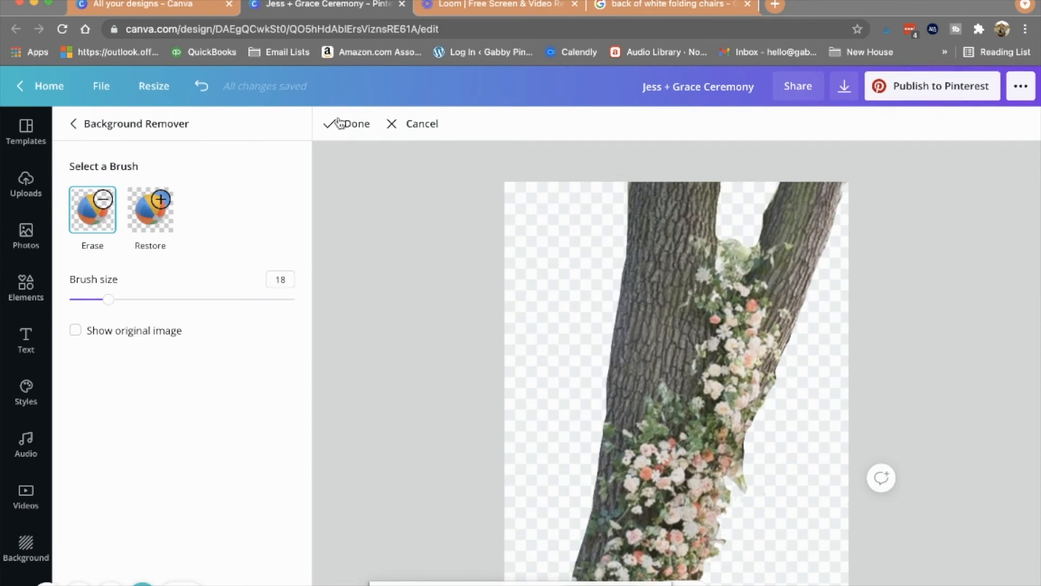
{"action": "left_click", "coordinate": [349, 124]}
Step: Scale down the floral trunk cut-out and align it over the real tree's trunk behind the chair rows
{"action": "scroll", "coordinate": [818, 411], "scroll_direction": "down", "scroll_amount": 1}
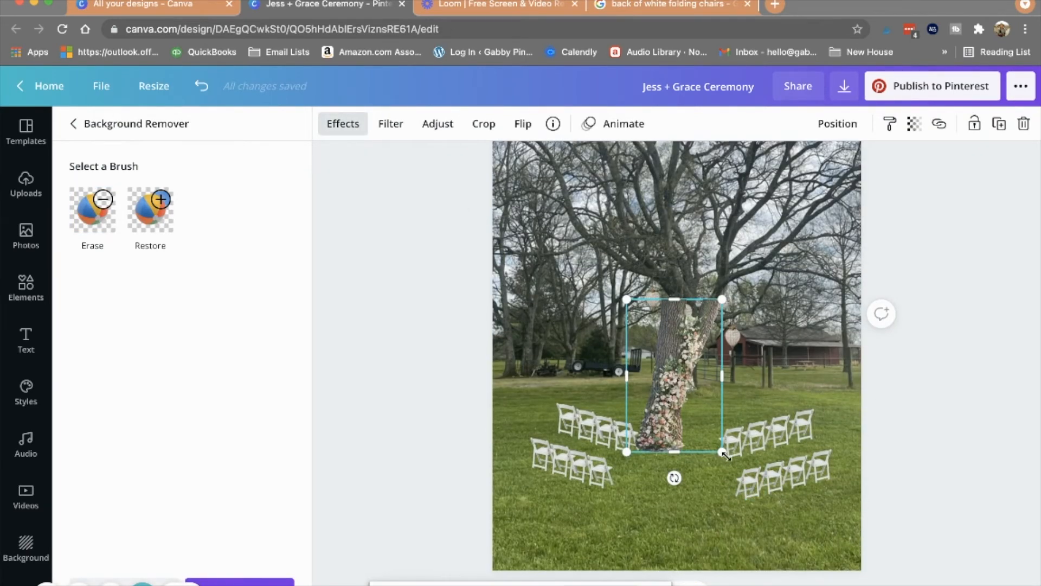
{"action": "left_click_drag", "start_coordinate": [713, 451], "coordinate": [700, 414]}
{"action": "left_click_drag", "start_coordinate": [677, 370], "coordinate": [674, 364]}
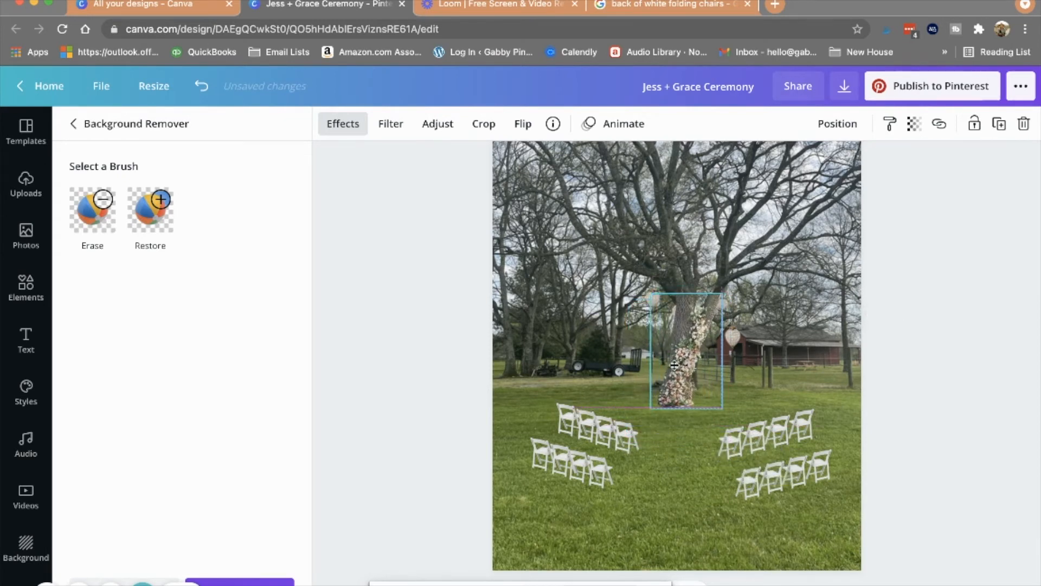
{"action": "left_click_drag", "start_coordinate": [701, 413], "coordinate": [699, 411]}
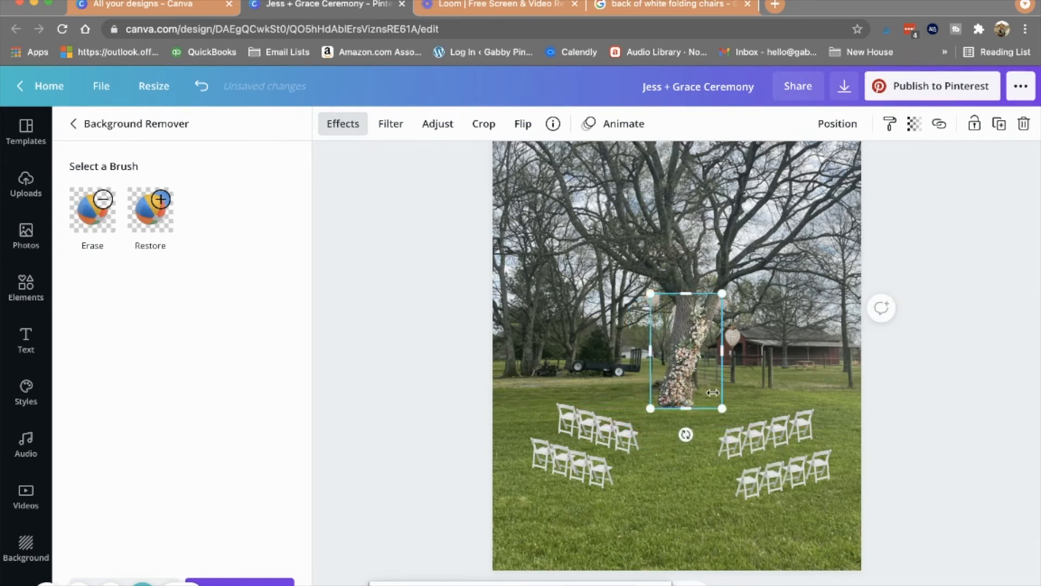
{"action": "left_click_drag", "start_coordinate": [685, 371], "coordinate": [685, 378]}
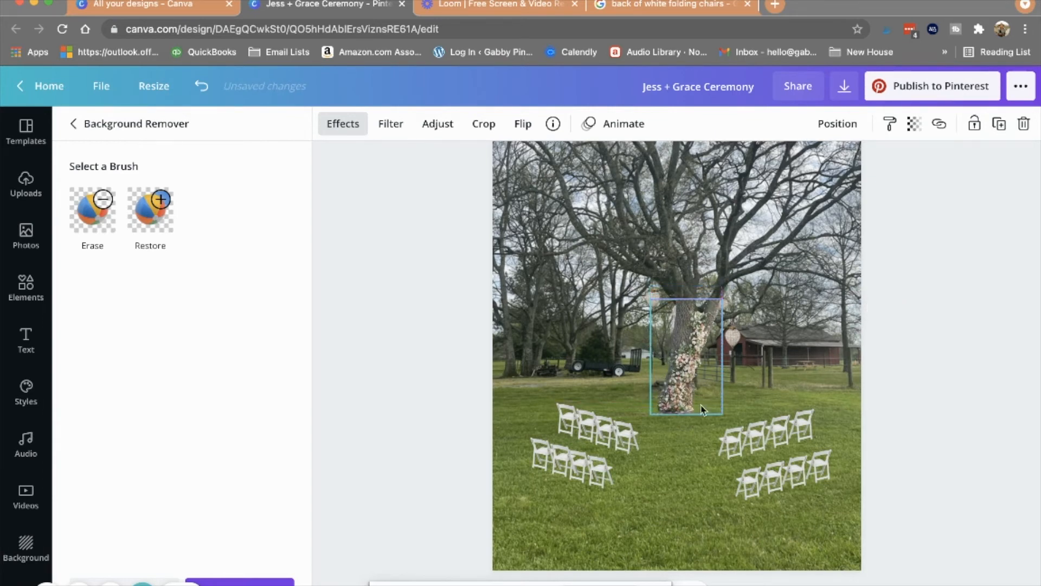
{"action": "left_click_drag", "start_coordinate": [719, 415], "coordinate": [682, 380]}
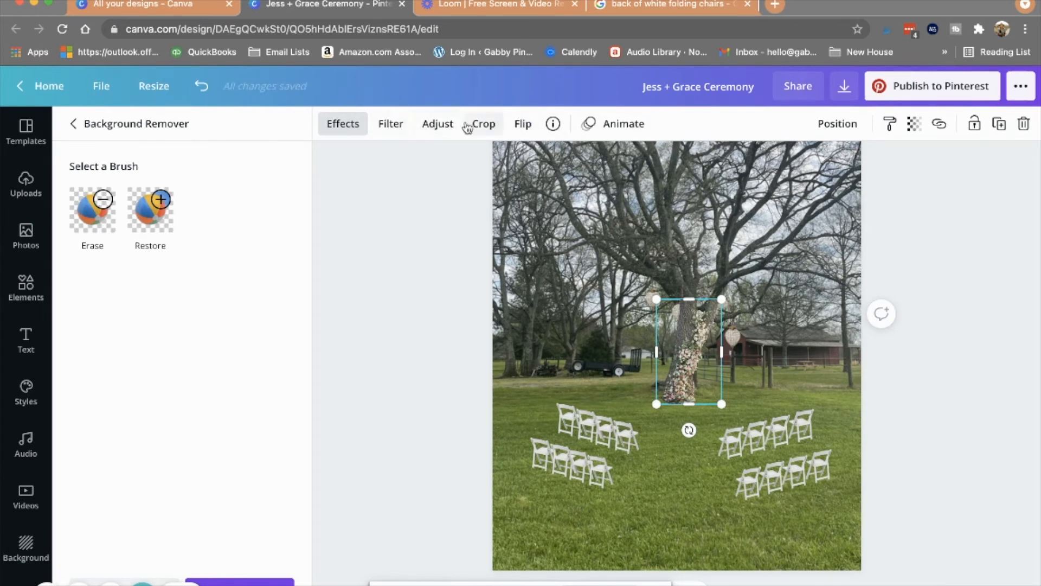
Step: Set the floral trunk cut-out's contrast to 25, leaving its brightness at 0
{"action": "left_click", "coordinate": [435, 126]}
{"action": "mouse_move", "coordinate": [195, 160]}
{"action": "left_mouse_down"}
{"action": "mouse_move", "coordinate": [249, 162]}
{"action": "mouse_move", "coordinate": [166, 162]}
{"action": "mouse_move", "coordinate": [204, 164]}
{"action": "mouse_move", "coordinate": [184, 158]}
{"action": "mouse_move", "coordinate": [195, 161]}
{"action": "left_mouse_up"}
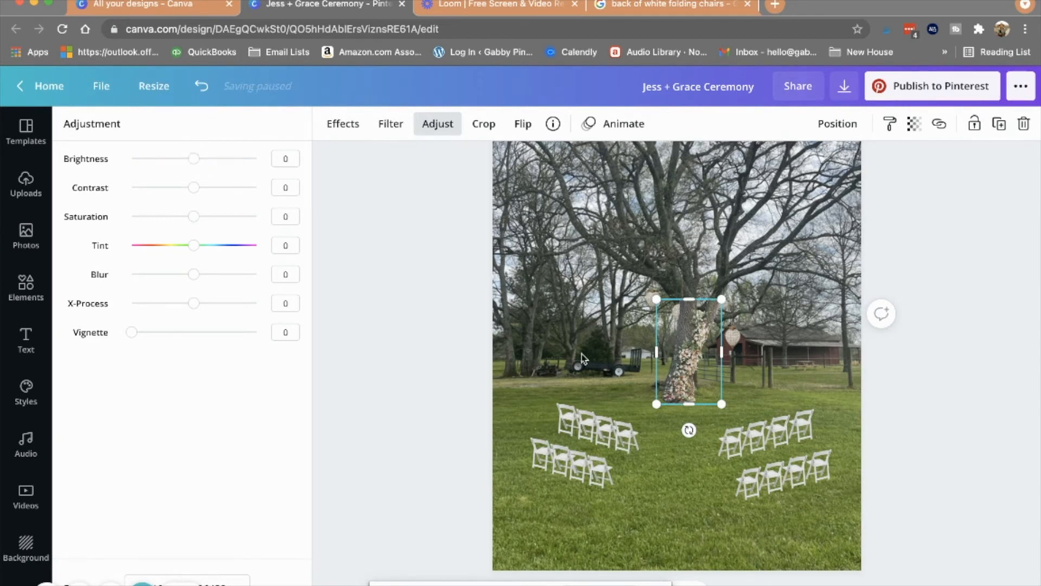
{"action": "mouse_move", "coordinate": [197, 195]}
{"action": "left_mouse_down"}
{"action": "mouse_move", "coordinate": [221, 194]}
{"action": "mouse_move", "coordinate": [211, 195]}
{"action": "left_mouse_up"}
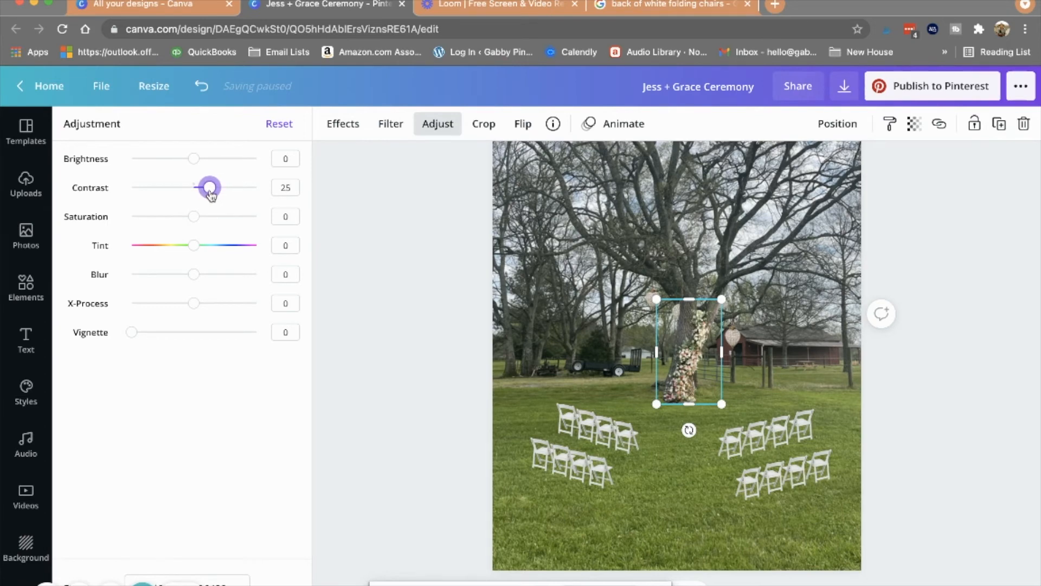
{"action": "left_click", "coordinate": [799, 332]}
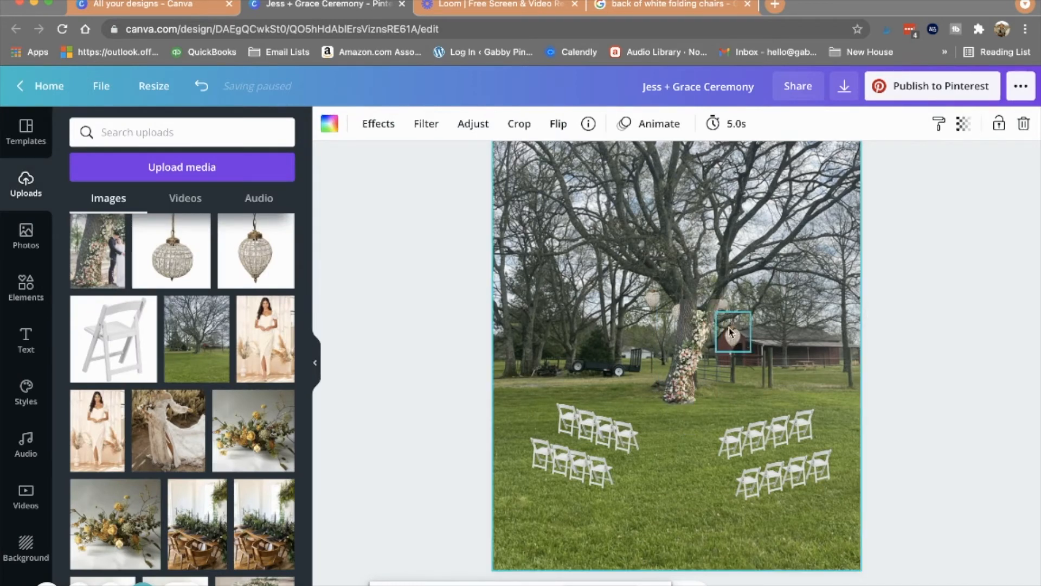
Step: Send the floral trunk cut-out backward in the layer order until it sits behind the hanging chandeliers
{"action": "left_click", "coordinate": [687, 355]}
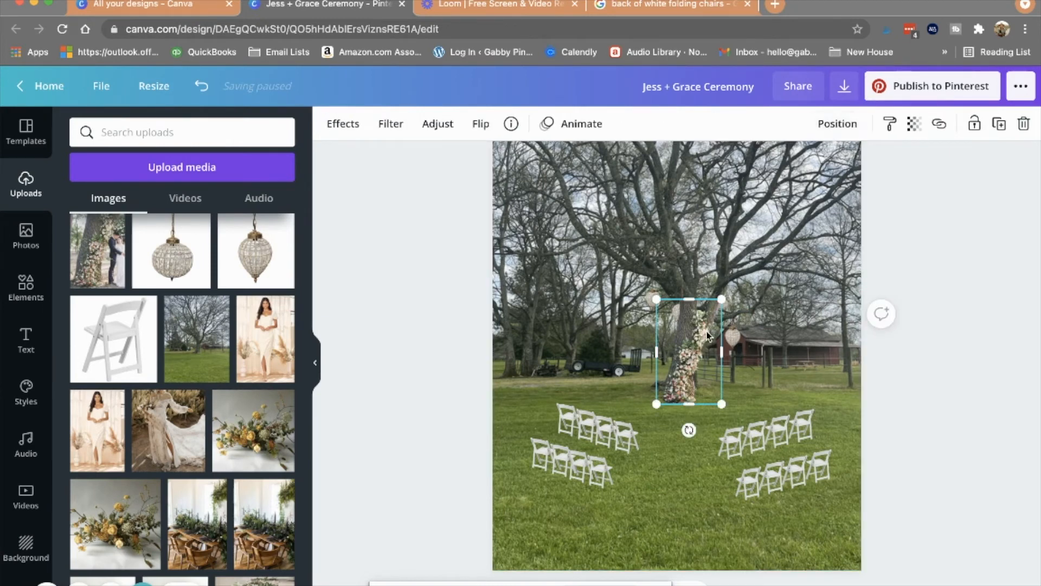
{"action": "left_click", "coordinate": [836, 124]}
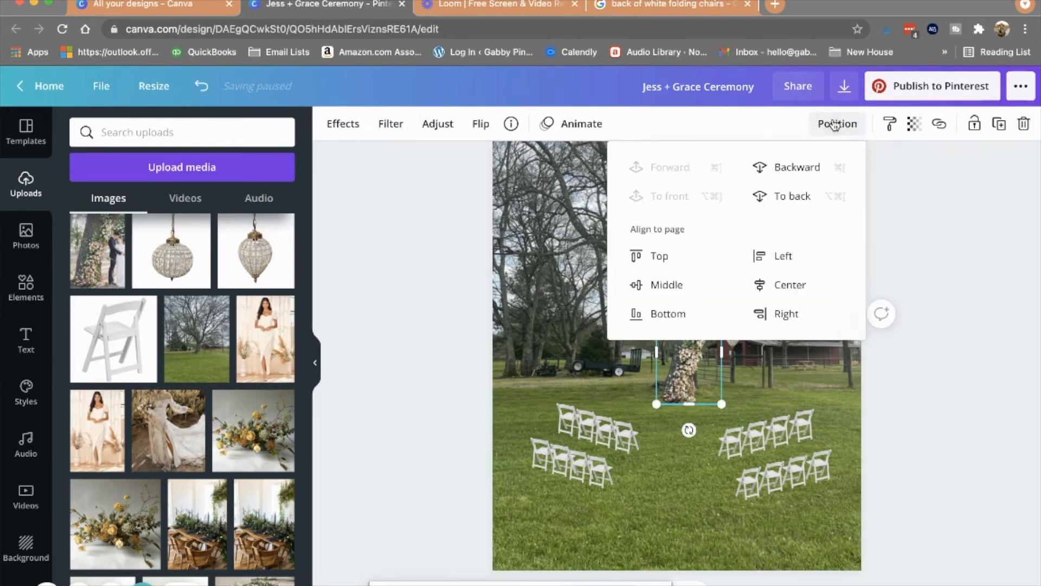
{"action": "left_click", "coordinate": [792, 170]}
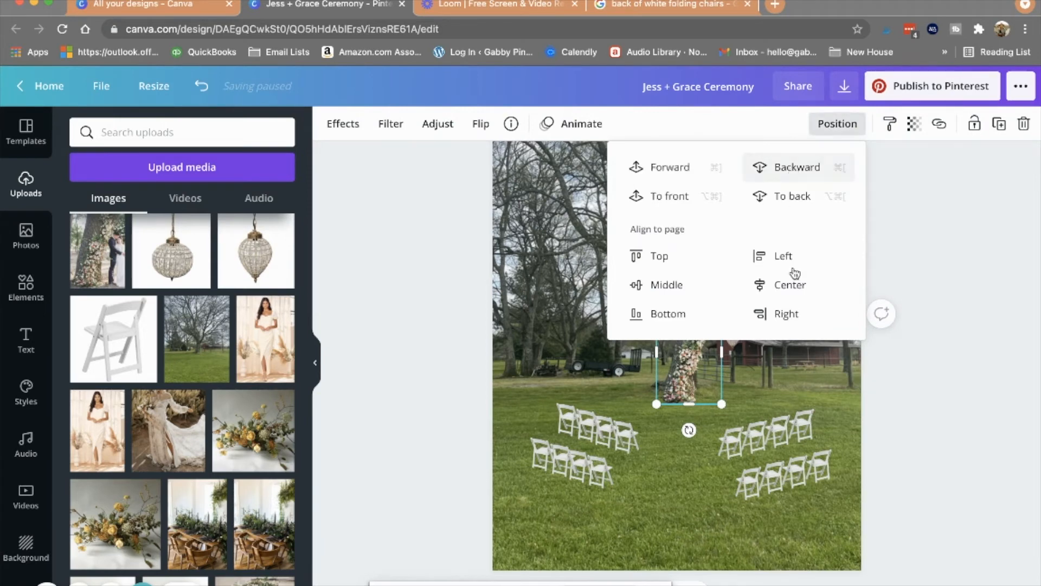
{"action": "left_click", "coordinate": [792, 363]}
{"action": "left_click", "coordinate": [703, 362]}
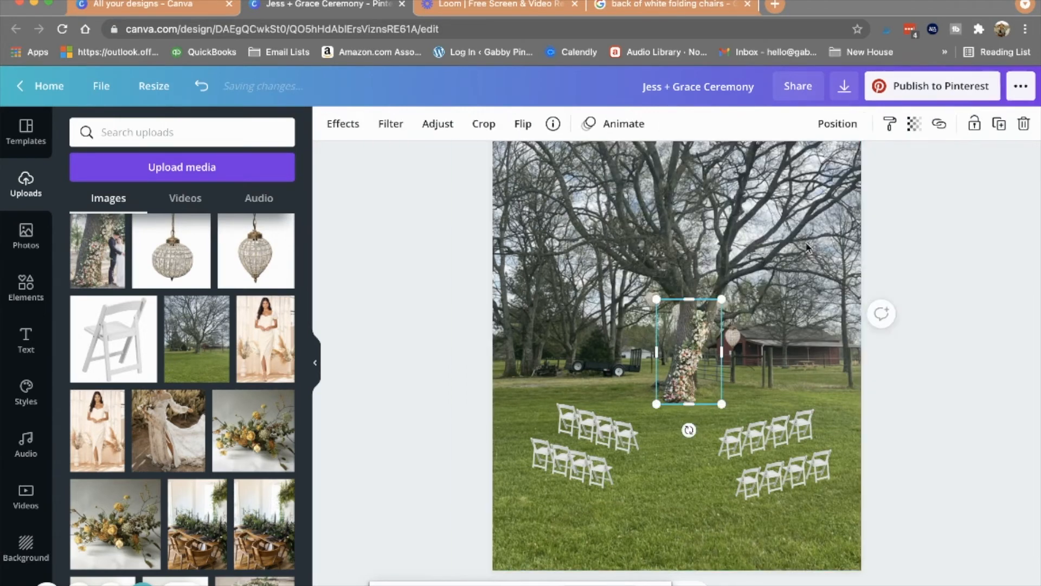
{"action": "left_click", "coordinate": [838, 124]}
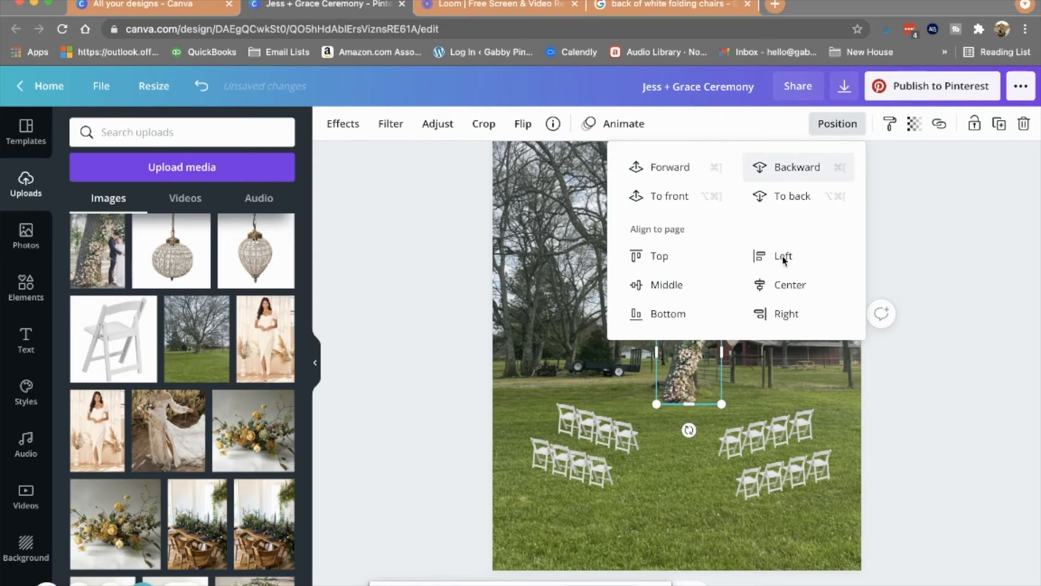
{"action": "left_click", "coordinate": [801, 350]}
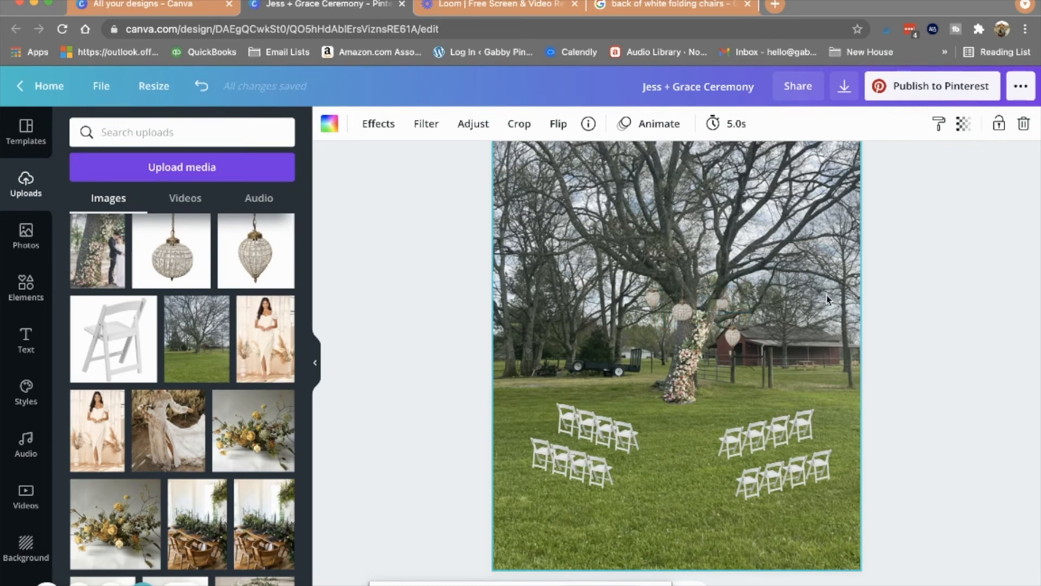
{"action": "scroll", "coordinate": [824, 307], "scroll_direction": "down", "scroll_amount": 1}
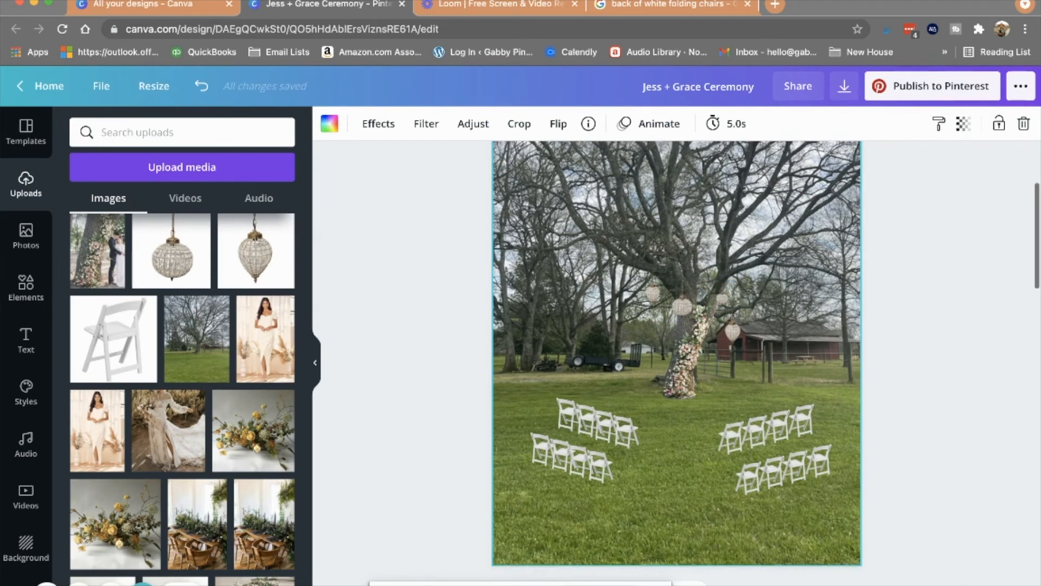
{"action": "scroll", "coordinate": [890, 376], "scroll_direction": "up", "scroll_amount": 5}
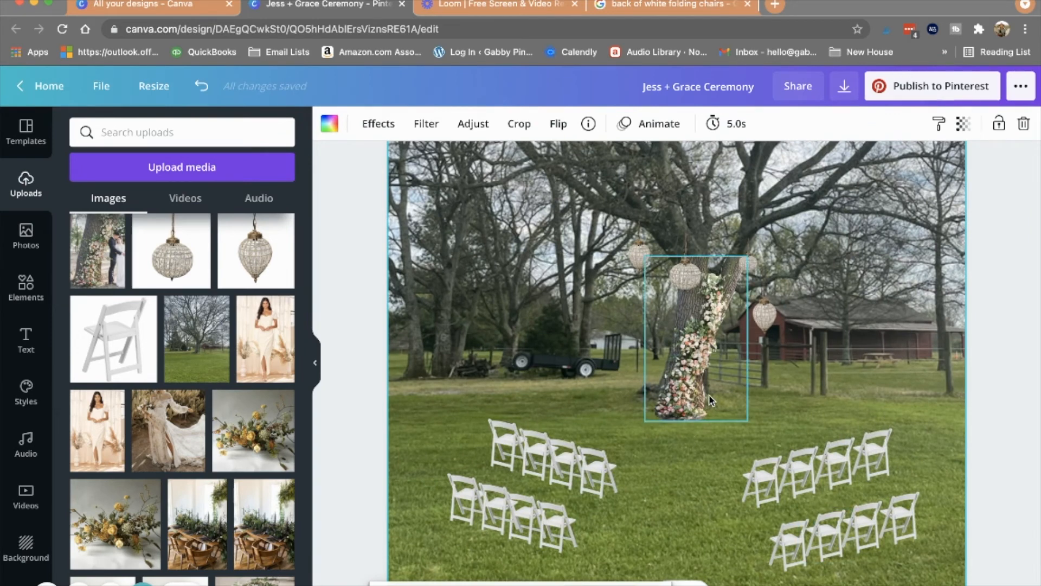
Step: Add the uploaded photo of three pillar candles in glass cylinders to the page and remove its background
{"action": "scroll", "coordinate": [926, 335], "scroll_direction": "down", "scroll_amount": 1}
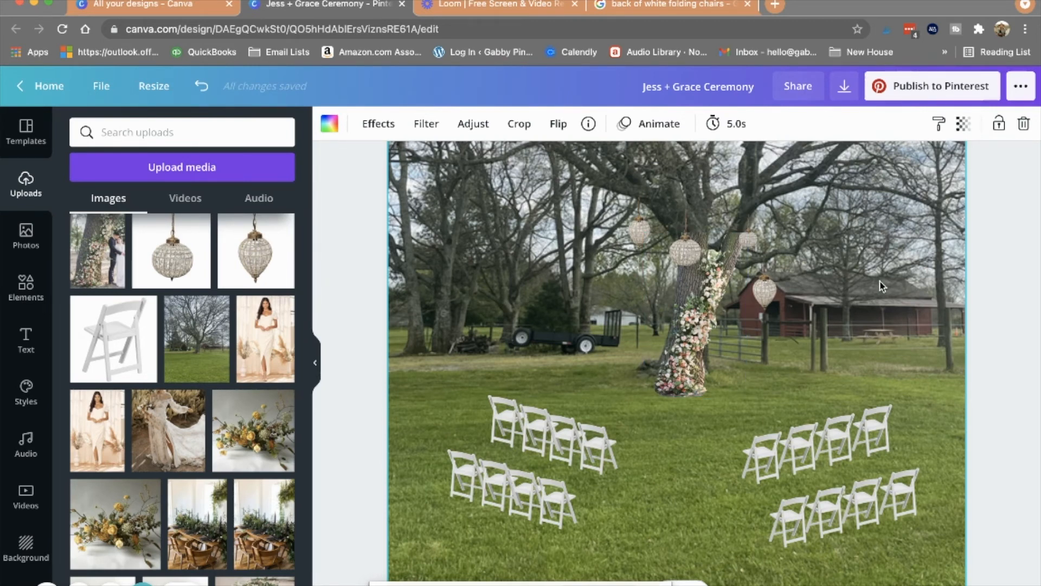
{"action": "scroll", "coordinate": [883, 286], "scroll_direction": "down", "scroll_amount": 1}
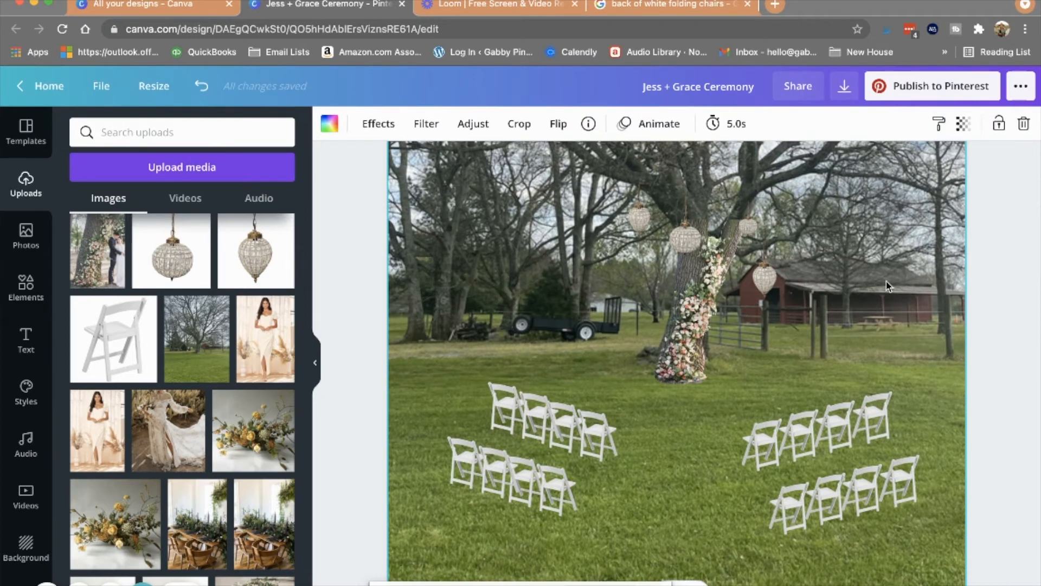
{"action": "scroll", "coordinate": [887, 286], "scroll_direction": "down", "scroll_amount": 1}
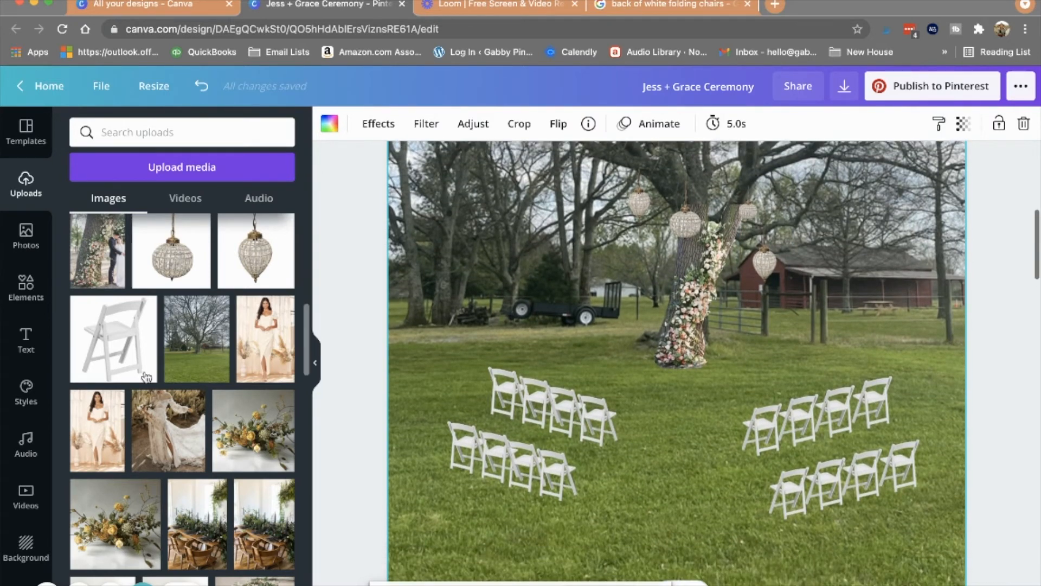
{"action": "scroll", "coordinate": [175, 364], "scroll_direction": "up", "scroll_amount": 2}
{"action": "scroll", "coordinate": [175, 365], "scroll_direction": "up", "scroll_amount": 2}
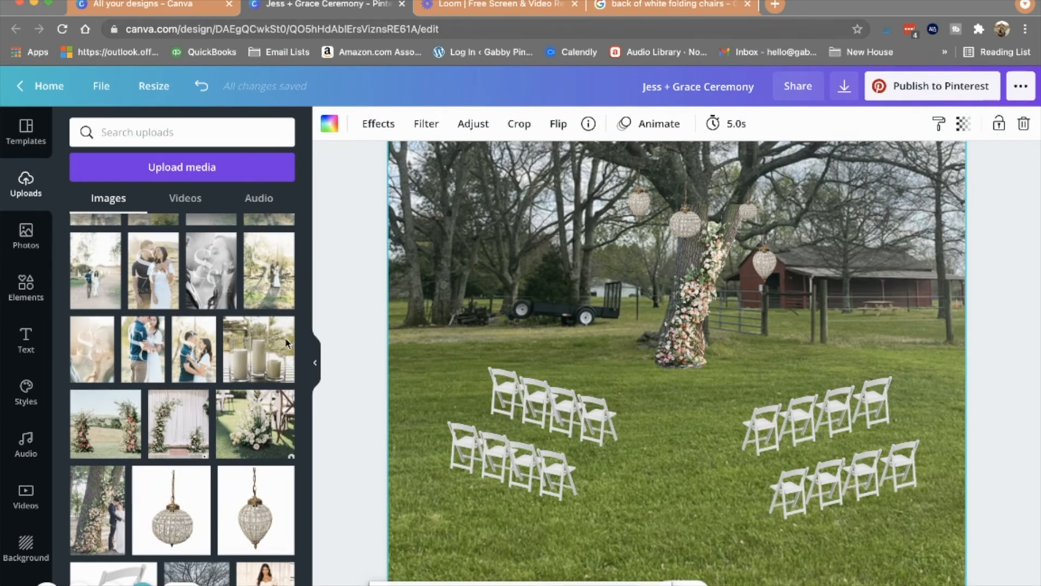
{"action": "left_click", "coordinate": [246, 362]}
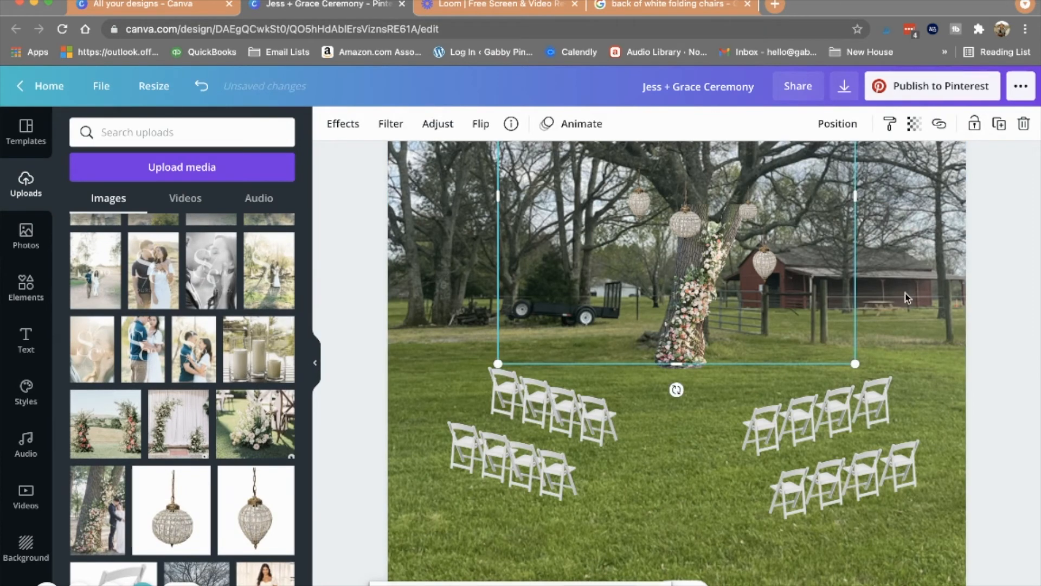
{"action": "scroll", "coordinate": [905, 292], "scroll_direction": "up", "scroll_amount": 5}
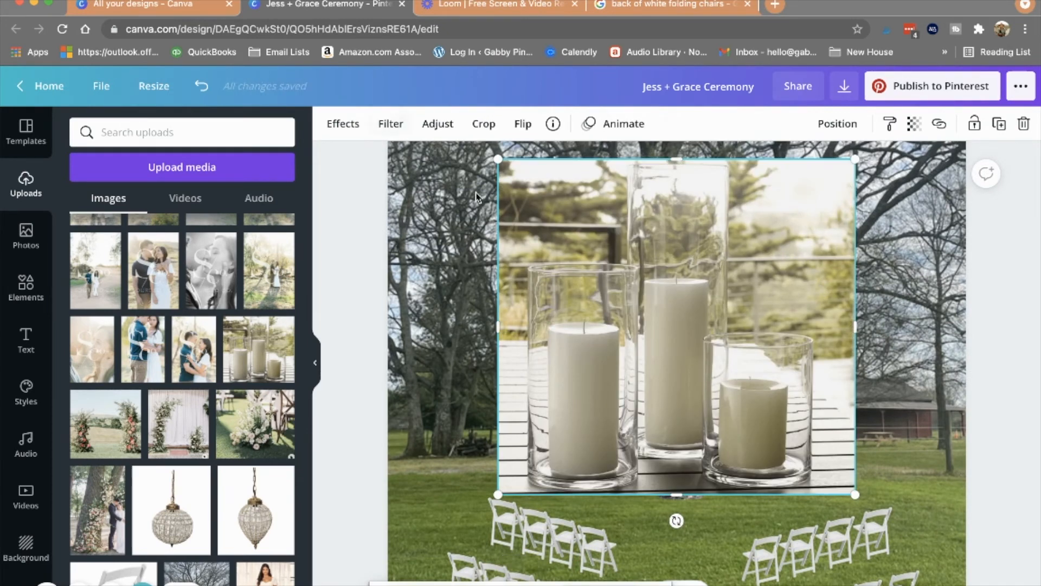
{"action": "left_click", "coordinate": [343, 124]}
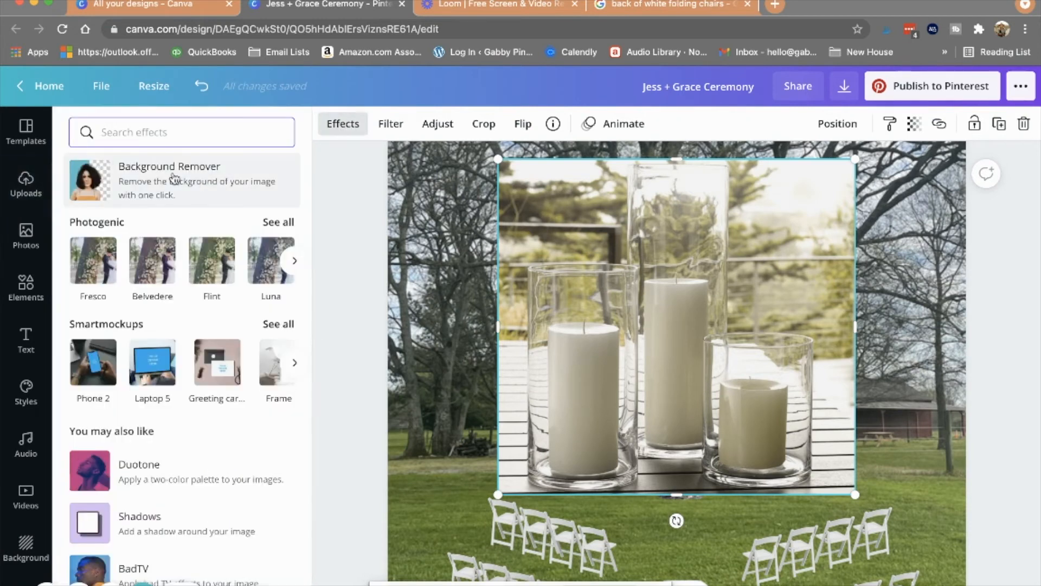
{"action": "left_click", "coordinate": [150, 174]}
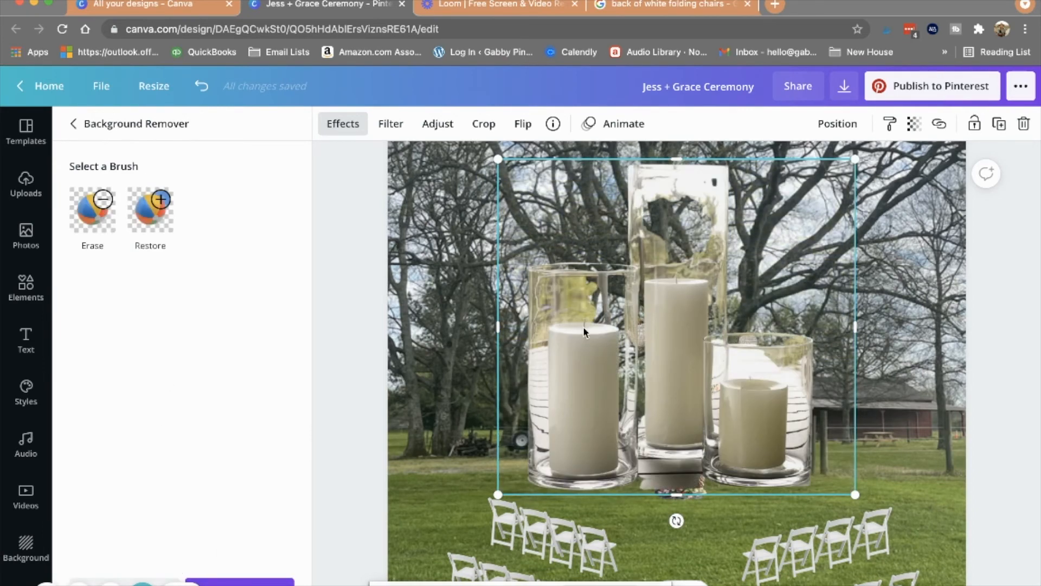
Step: Scale the candle cut-out down to a small accent and place it at the aisle end of the front left chair row
{"action": "left_click_drag", "start_coordinate": [678, 378], "coordinate": [656, 416]}
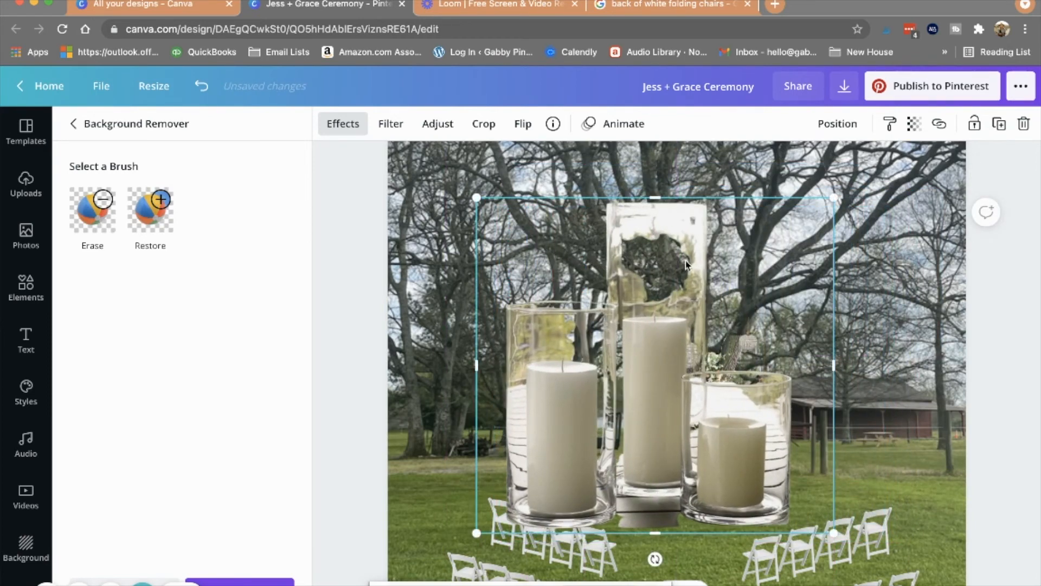
{"action": "scroll", "coordinate": [899, 328], "scroll_direction": "down", "scroll_amount": 1}
{"action": "left_click_drag", "start_coordinate": [639, 363], "coordinate": [661, 390]}
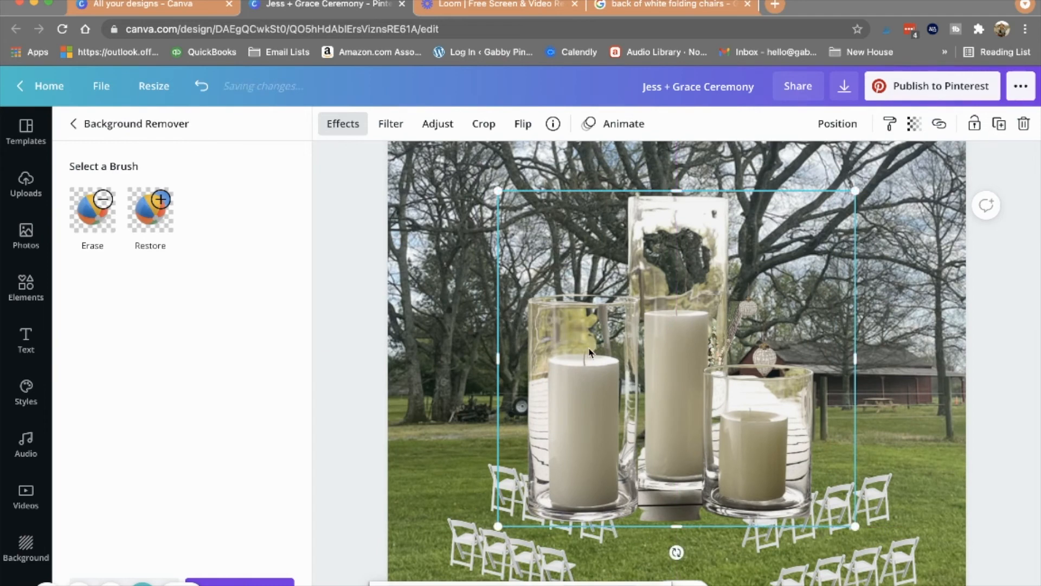
{"action": "left_click_drag", "start_coordinate": [854, 191], "coordinate": [564, 464]}
{"action": "scroll", "coordinate": [592, 374], "scroll_direction": "down", "scroll_amount": 5}
{"action": "left_click_drag", "start_coordinate": [558, 364], "coordinate": [640, 437]}
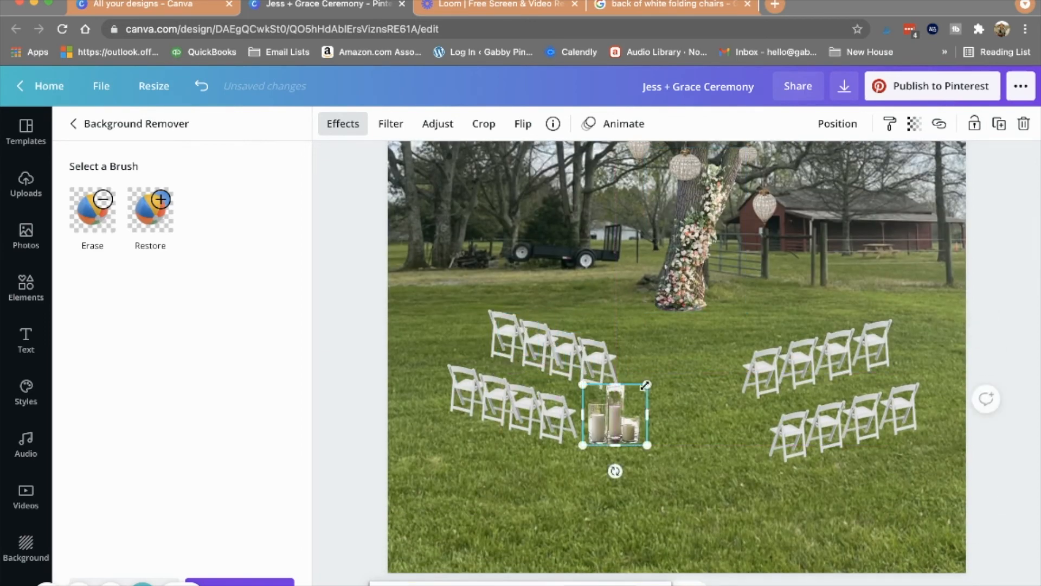
{"action": "left_click_drag", "start_coordinate": [645, 384], "coordinate": [573, 444]}
{"action": "left_click", "coordinate": [682, 437]}
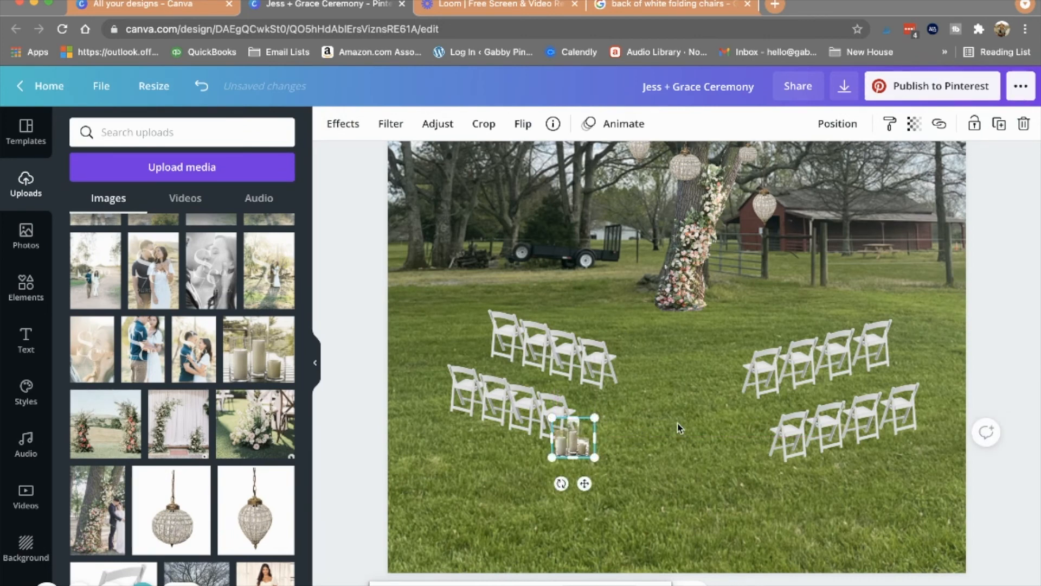
{"action": "key", "text": "super+d"}
{"action": "left_click_drag", "start_coordinate": [595, 459], "coordinate": [627, 424]}
{"action": "key", "text": "Delete"}
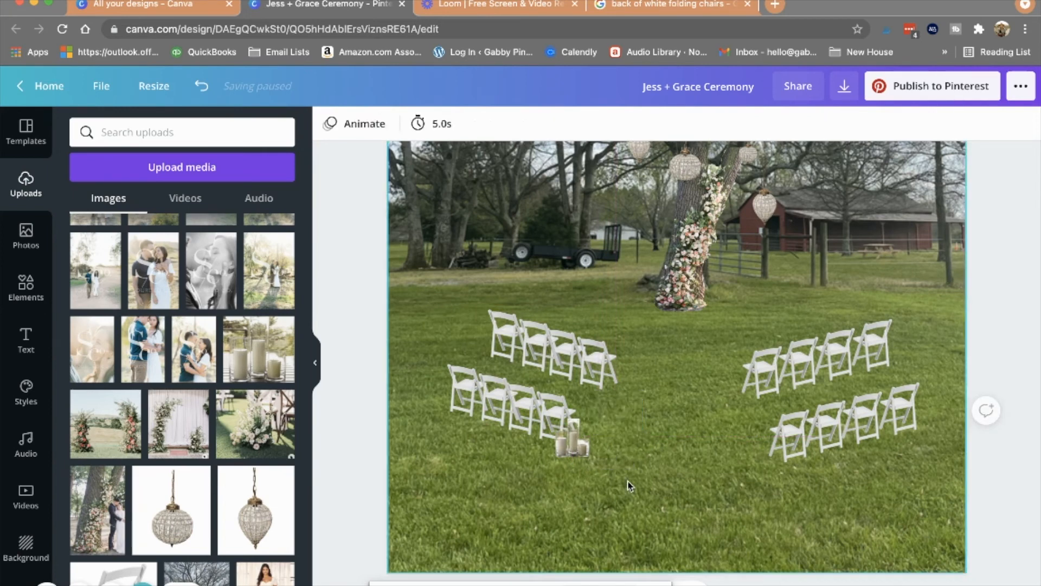
Step: Make three copies of the candle cut-out and stagger them toward the tree along the left chair rows' aisle edge
{"action": "left_click", "coordinate": [569, 446]}
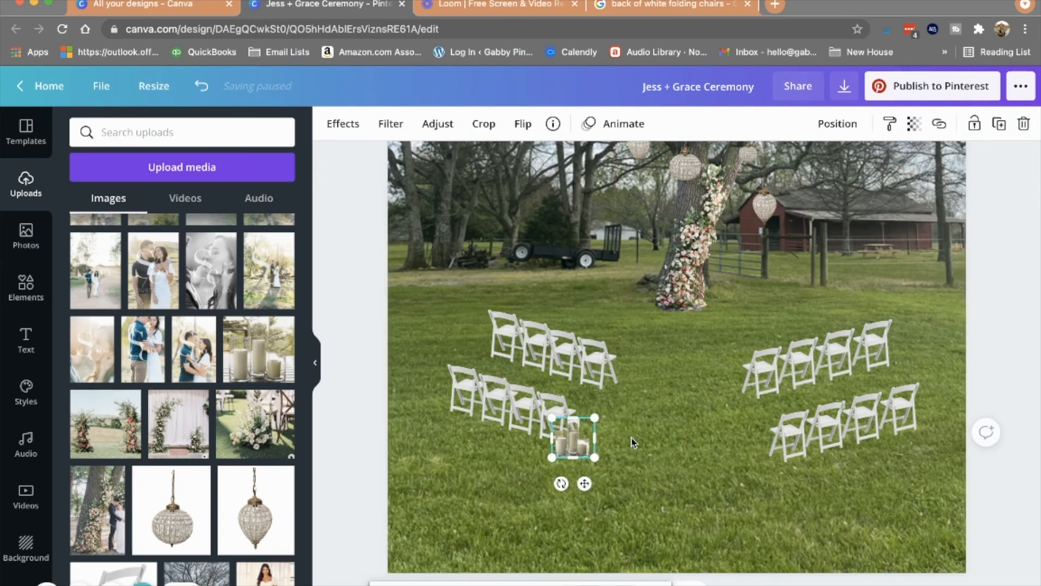
{"action": "key", "text": "super+d"}
{"action": "left_click_drag", "start_coordinate": [584, 454], "coordinate": [617, 404]}
{"action": "key", "text": "super+v"}
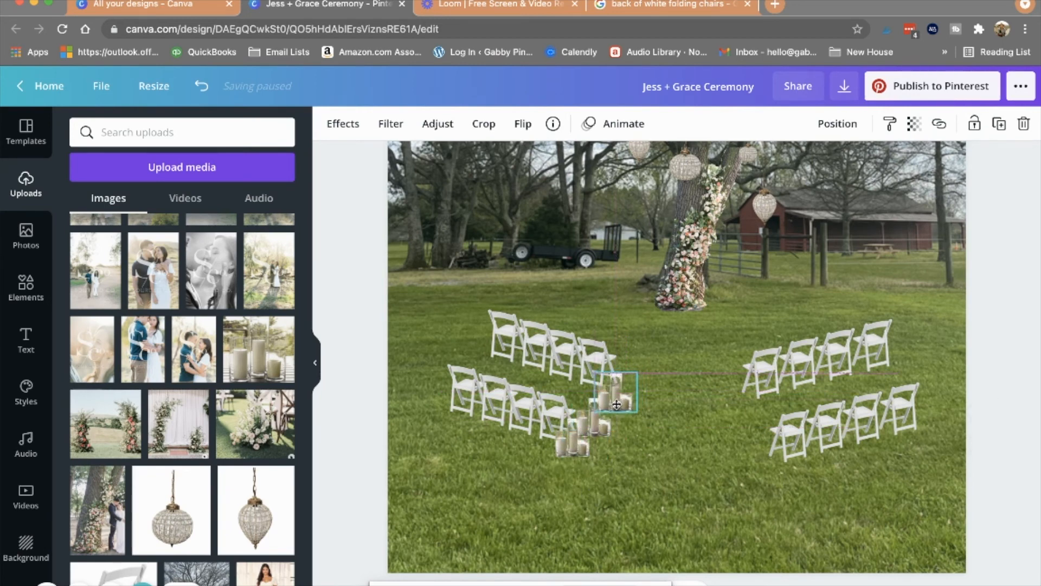
{"action": "key", "text": "super+v"}
{"action": "left_click_drag", "start_coordinate": [585, 451], "coordinate": [630, 369]}
{"action": "left_click", "coordinate": [720, 517]}
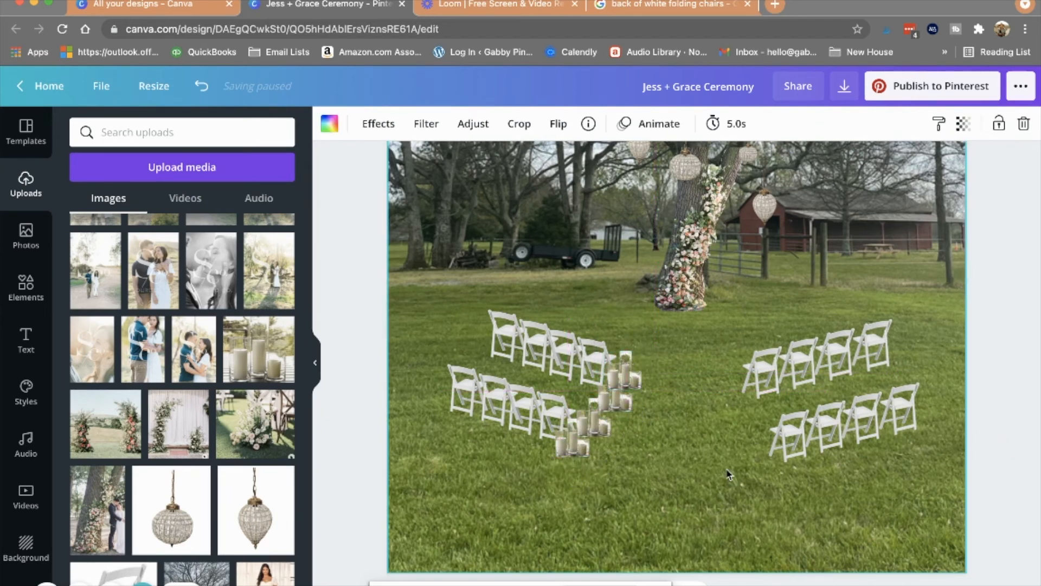
Step: Paste four more candle cut-outs and line them up along the aisle edge of the right chair rows
{"action": "key", "text": "super+v"}
{"action": "left_click_drag", "start_coordinate": [601, 451], "coordinate": [787, 470]}
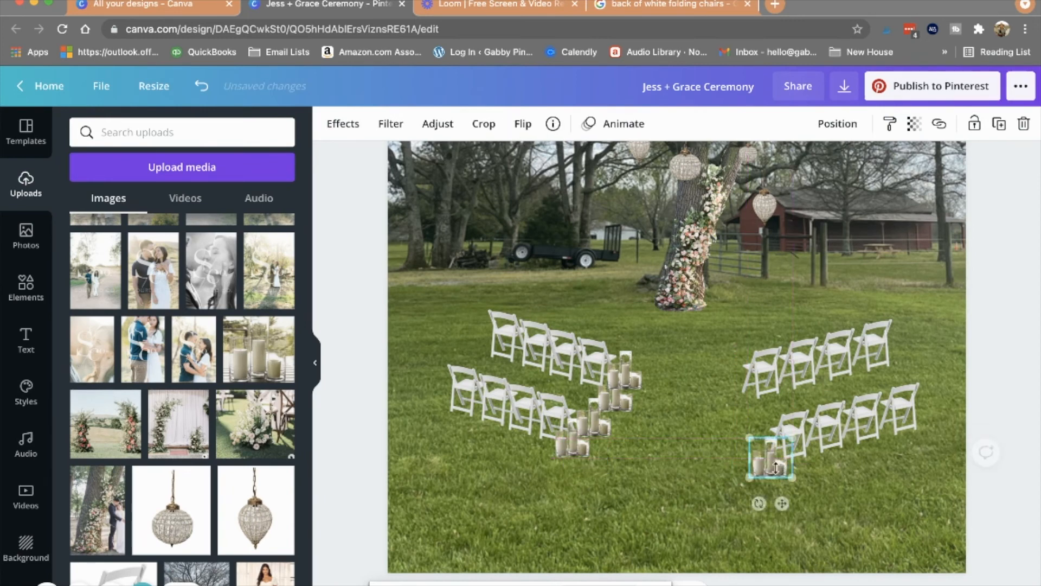
{"action": "left_click", "coordinate": [588, 453]}
{"action": "left_click_drag", "start_coordinate": [590, 457], "coordinate": [767, 442]}
{"action": "key", "text": "super+v"}
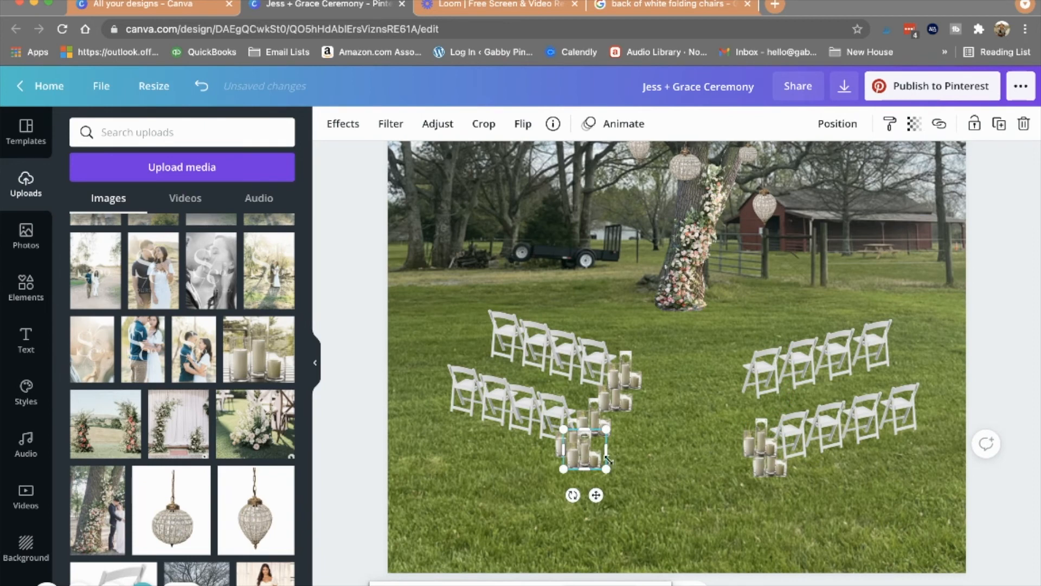
{"action": "left_click_drag", "start_coordinate": [592, 457], "coordinate": [762, 424]}
{"action": "key", "text": "super+v"}
{"action": "left_click_drag", "start_coordinate": [585, 455], "coordinate": [743, 391]}
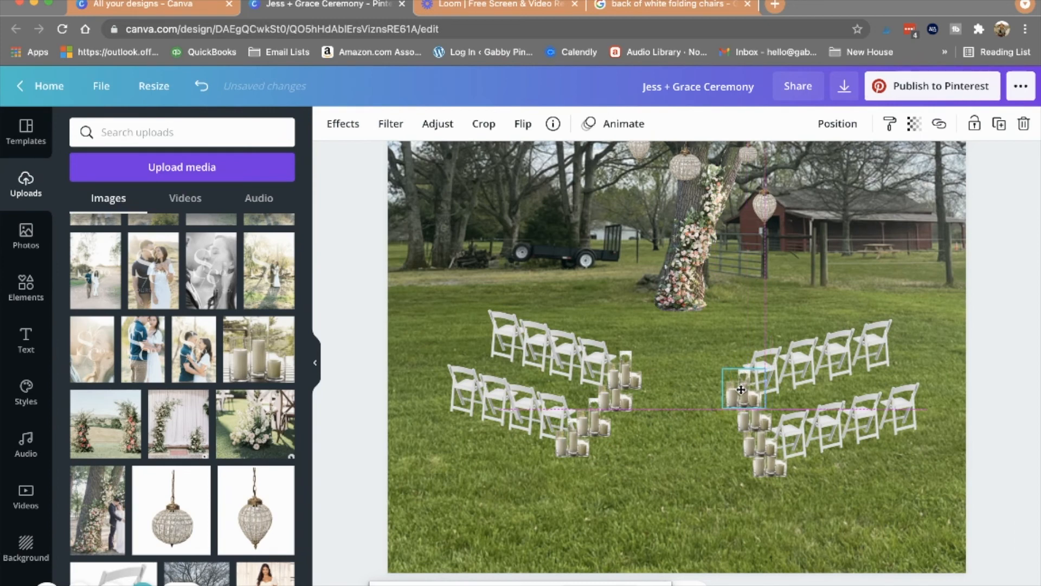
{"action": "left_click", "coordinate": [695, 463]}
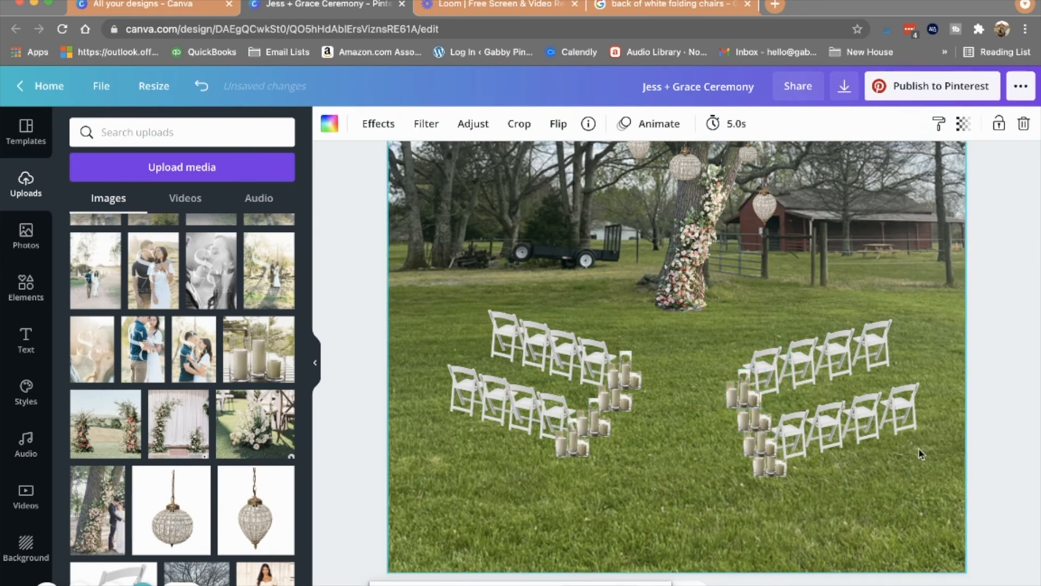
Step: Select the left chair rows together with their candles and shift the group slightly down on the lawn
{"action": "left_click_drag", "start_coordinate": [453, 291], "coordinate": [648, 496]}
{"action": "left_click_drag", "start_coordinate": [500, 394], "coordinate": [501, 406]}
{"action": "left_click", "coordinate": [935, 288]}
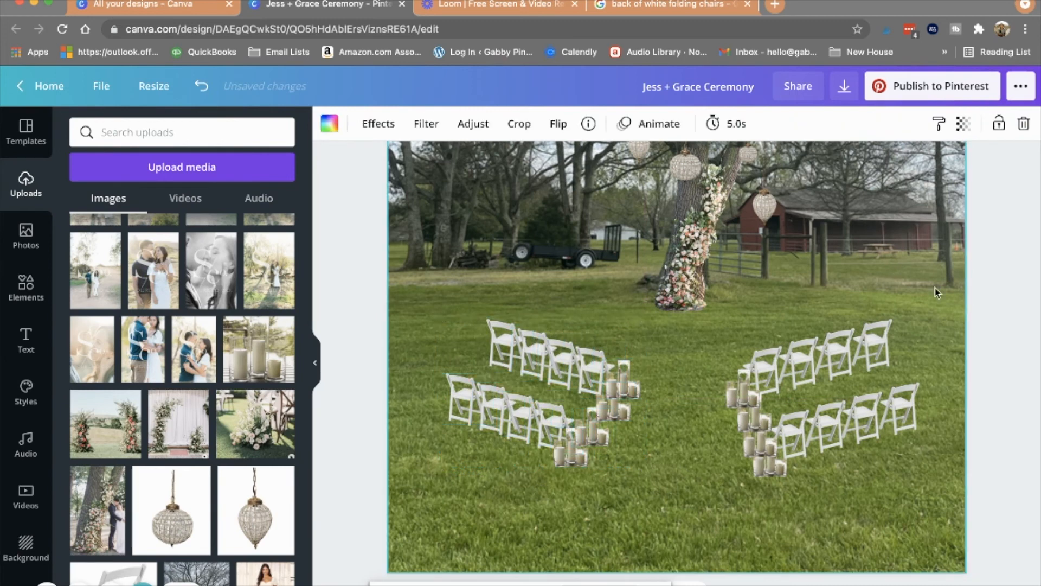
Step: Review the whole first-page mockup and compare it with the ceremony version on page 2
{"action": "scroll", "coordinate": [927, 442], "scroll_direction": "up", "scroll_amount": 3}
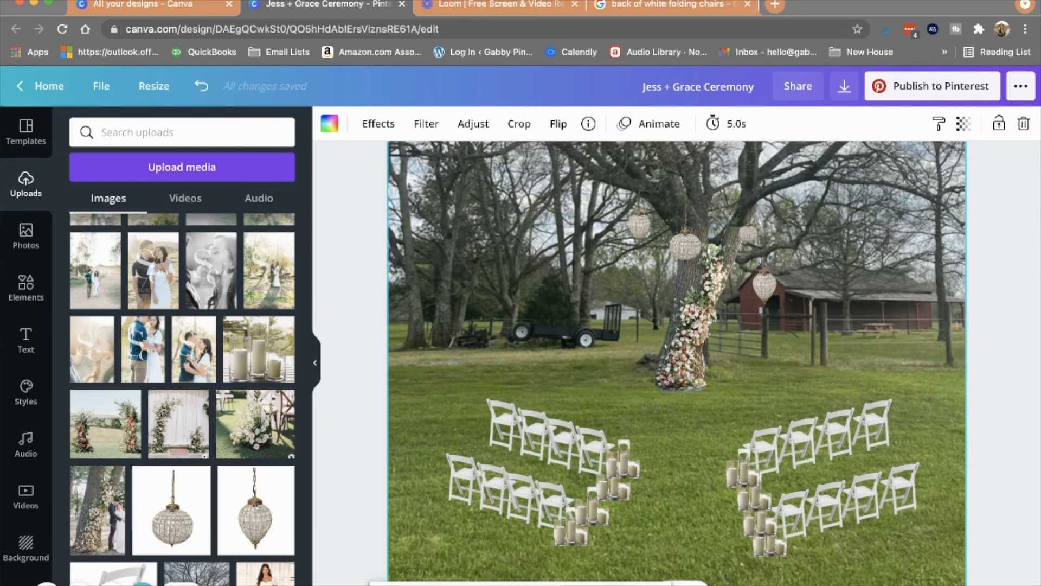
{"action": "scroll", "coordinate": [677, 363], "scroll_direction": "down", "scroll_amount": 3}
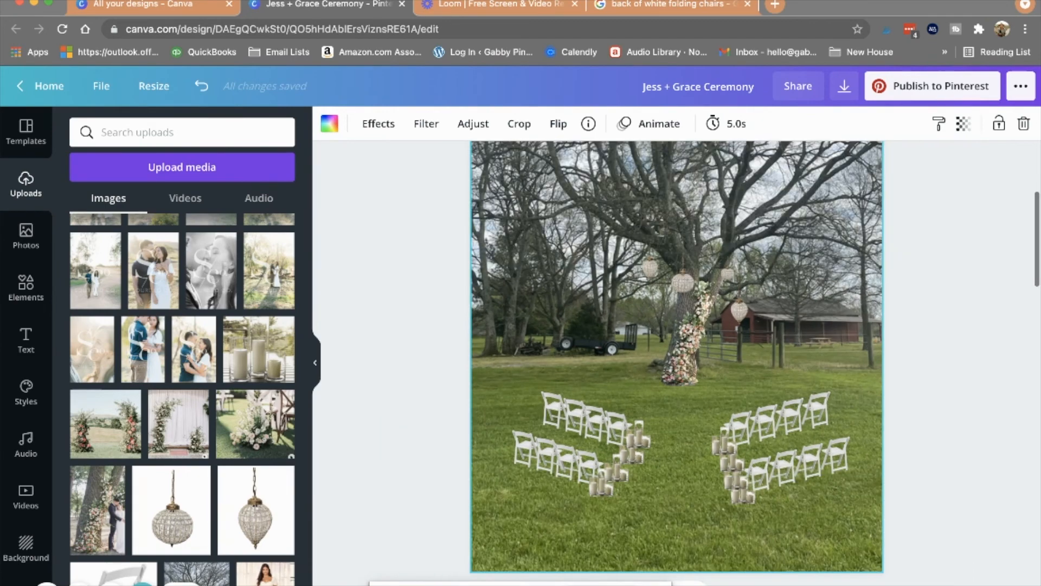
{"action": "scroll", "coordinate": [804, 332], "scroll_direction": "down", "scroll_amount": 8}
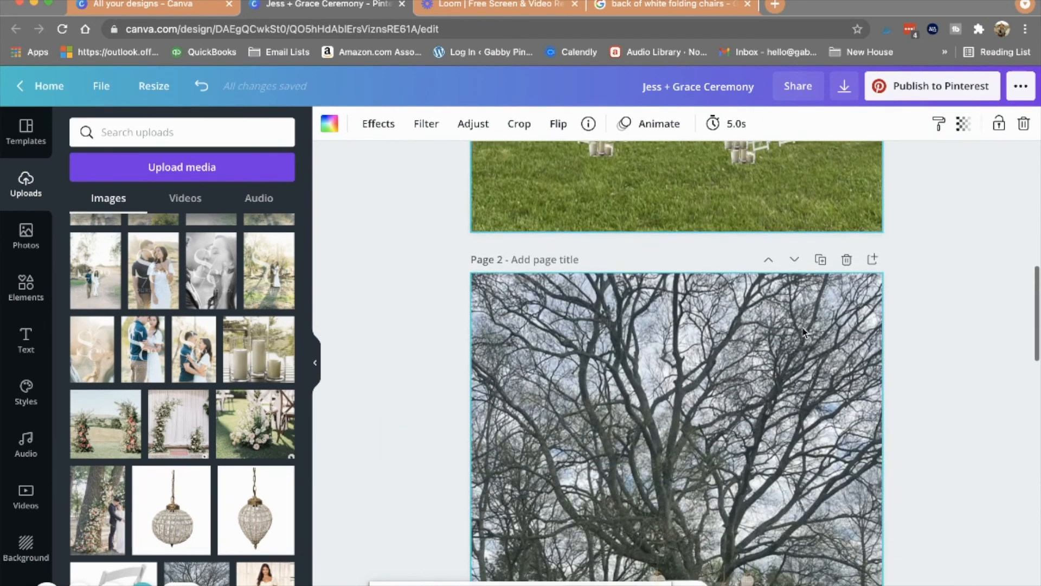
{"action": "scroll", "coordinate": [802, 327], "scroll_direction": "down", "scroll_amount": 2}
{"action": "scroll", "coordinate": [759, 334], "scroll_direction": "up", "scroll_amount": 3}
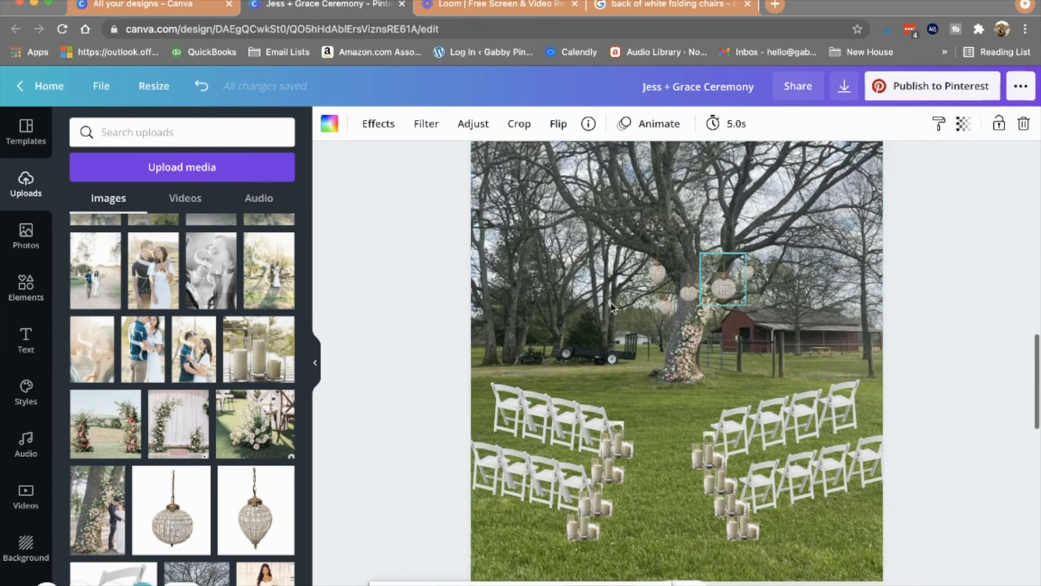
Step: Examine the alternative design on page 3, inspecting its floral pillars by the tree and the flower arrangements at the aisle entrance
{"action": "scroll", "coordinate": [852, 342], "scroll_direction": "down", "scroll_amount": 8}
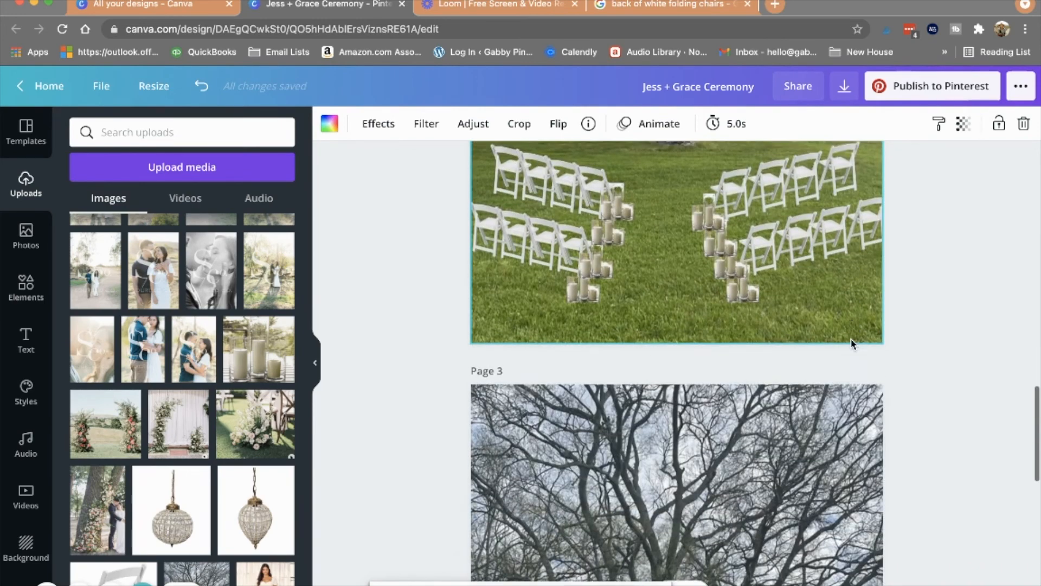
{"action": "scroll", "coordinate": [851, 342], "scroll_direction": "down", "scroll_amount": 2}
{"action": "scroll", "coordinate": [852, 341], "scroll_direction": "up", "scroll_amount": 1}
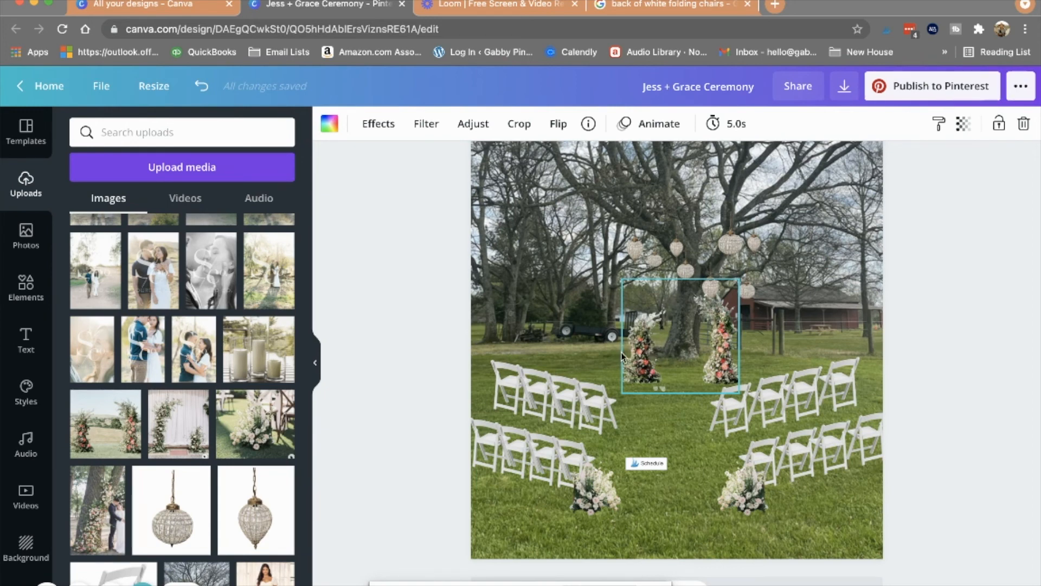
{"action": "left_click_drag", "start_coordinate": [713, 353], "coordinate": [714, 349]}
{"action": "left_click", "coordinate": [695, 348]}
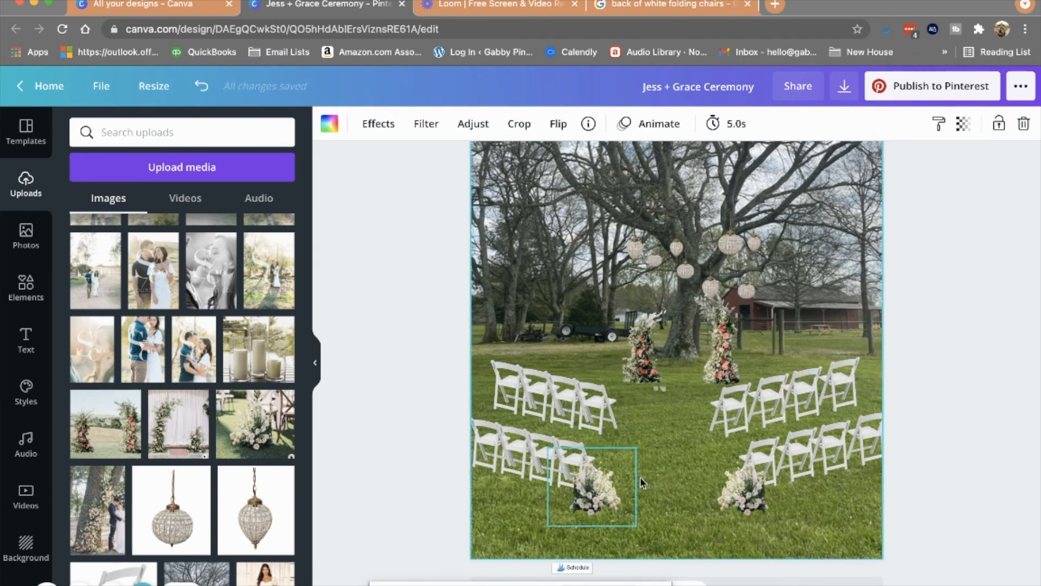
{"action": "left_click", "coordinate": [597, 488]}
{"action": "left_click", "coordinate": [744, 496]}
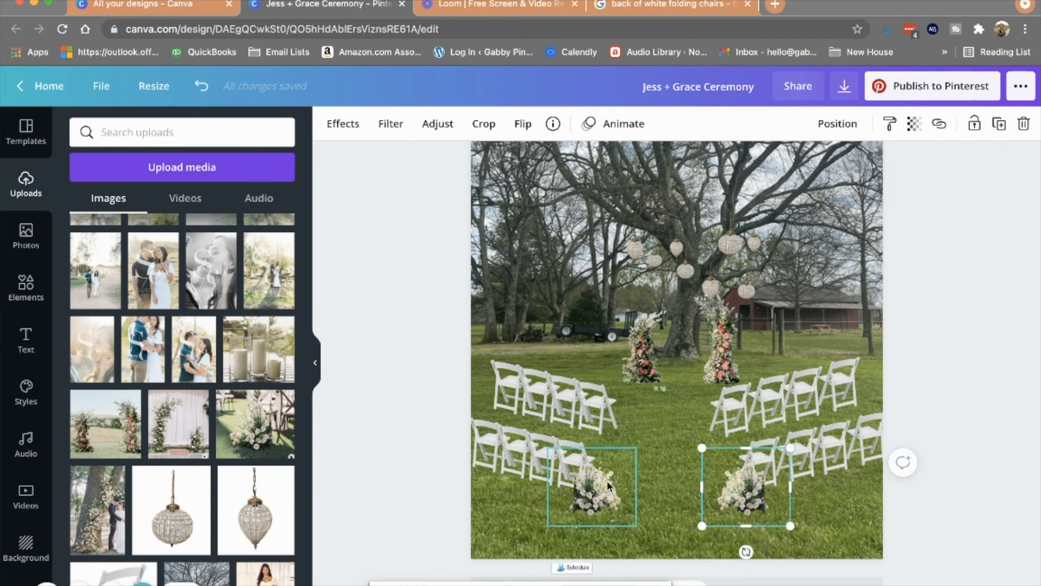
{"action": "left_click", "coordinate": [823, 333]}
{"action": "scroll", "coordinate": [822, 337], "scroll_direction": "down", "scroll_amount": 1}
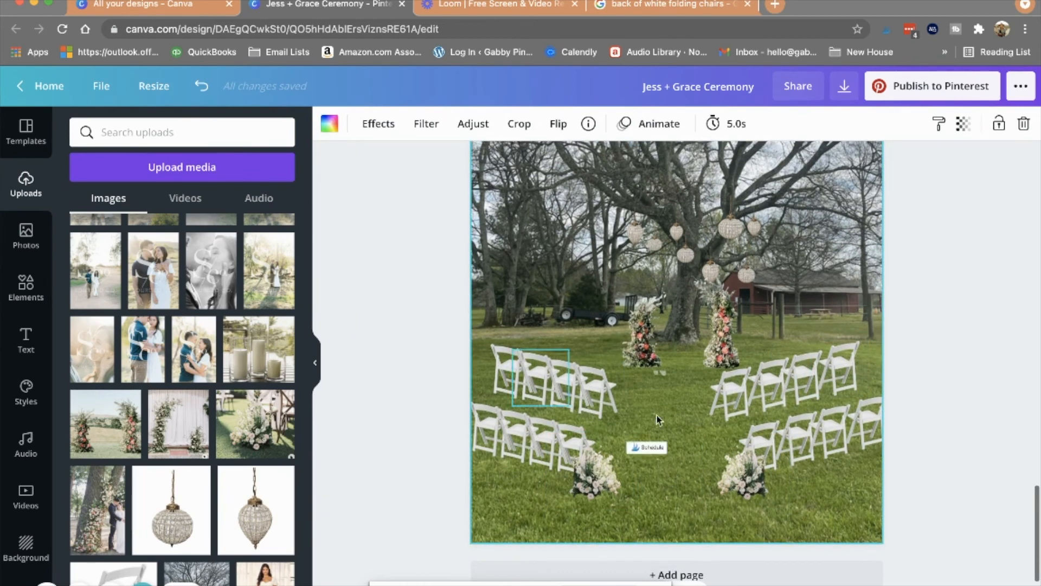
{"action": "scroll", "coordinate": [833, 367], "scroll_direction": "up", "scroll_amount": 1}
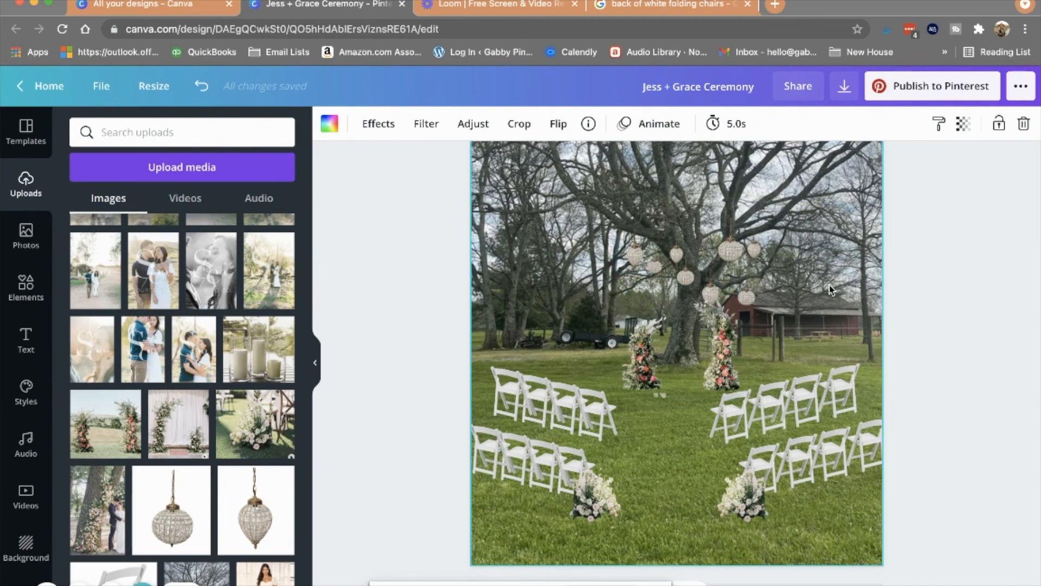
Step: Go back to page 2 and look over its candle-lined aisle, chair rows, floral trunk and chandeliers
{"action": "scroll", "coordinate": [832, 290], "scroll_direction": "down", "scroll_amount": 10}
{"action": "scroll", "coordinate": [803, 287], "scroll_direction": "up", "scroll_amount": 5}
{"action": "scroll", "coordinate": [773, 284], "scroll_direction": "down", "scroll_amount": 1}
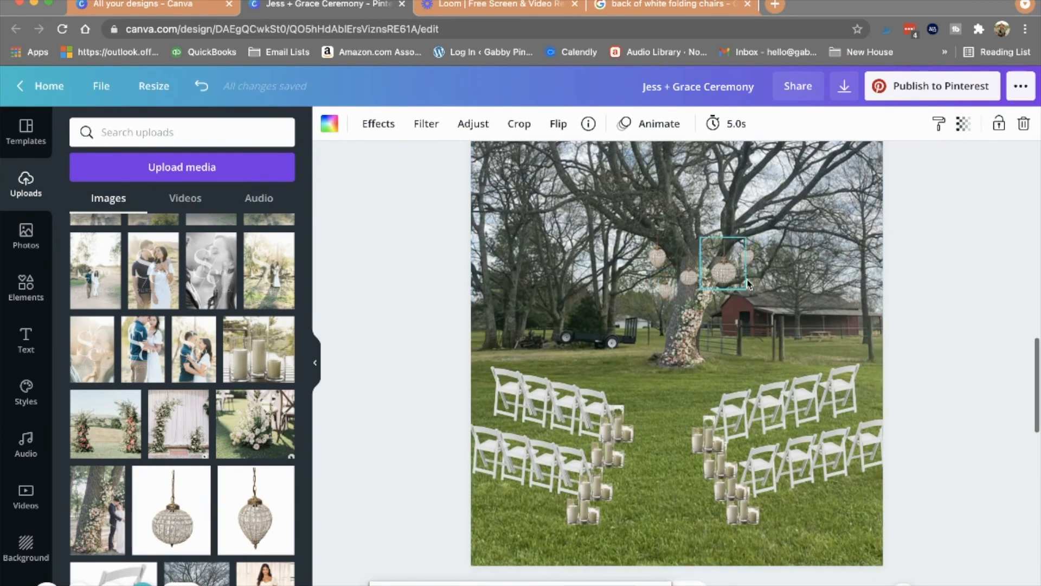
{"action": "scroll", "coordinate": [672, 380], "scroll_direction": "down", "scroll_amount": 1}
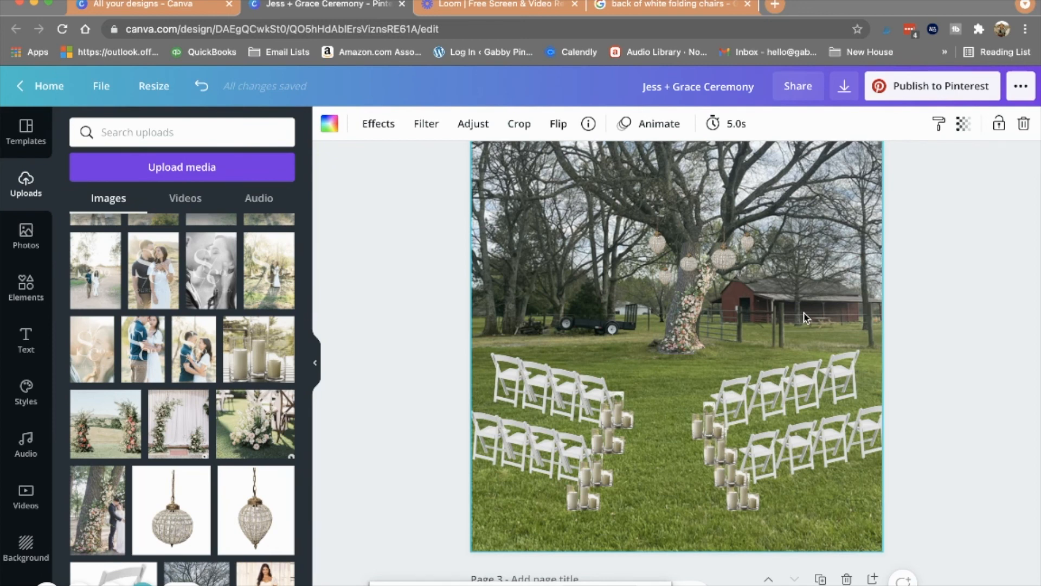
{"action": "scroll", "coordinate": [807, 317], "scroll_direction": "up", "scroll_amount": 1}
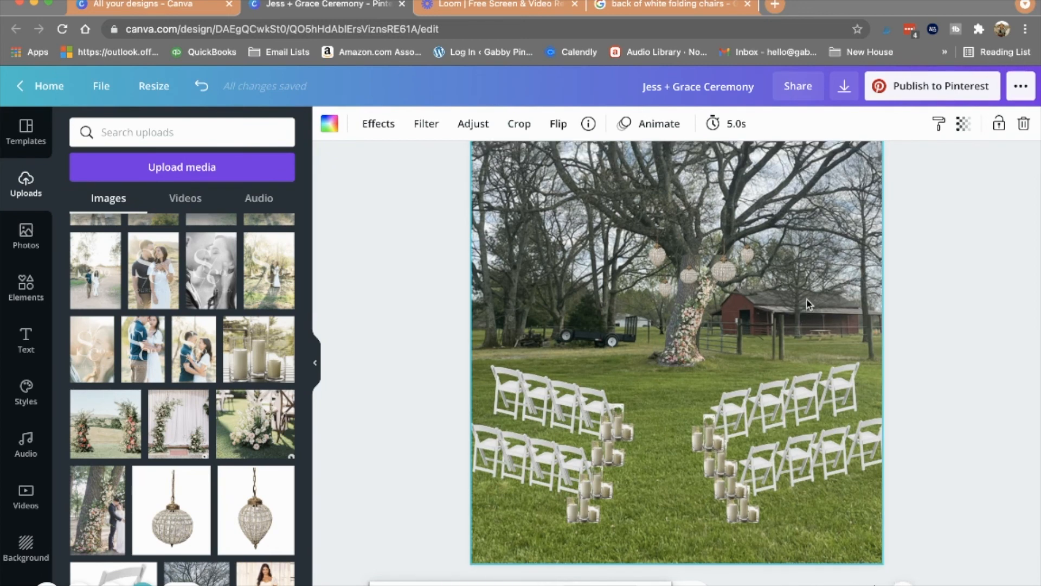
{"action": "scroll", "coordinate": [814, 299], "scroll_direction": "up", "scroll_amount": 1}
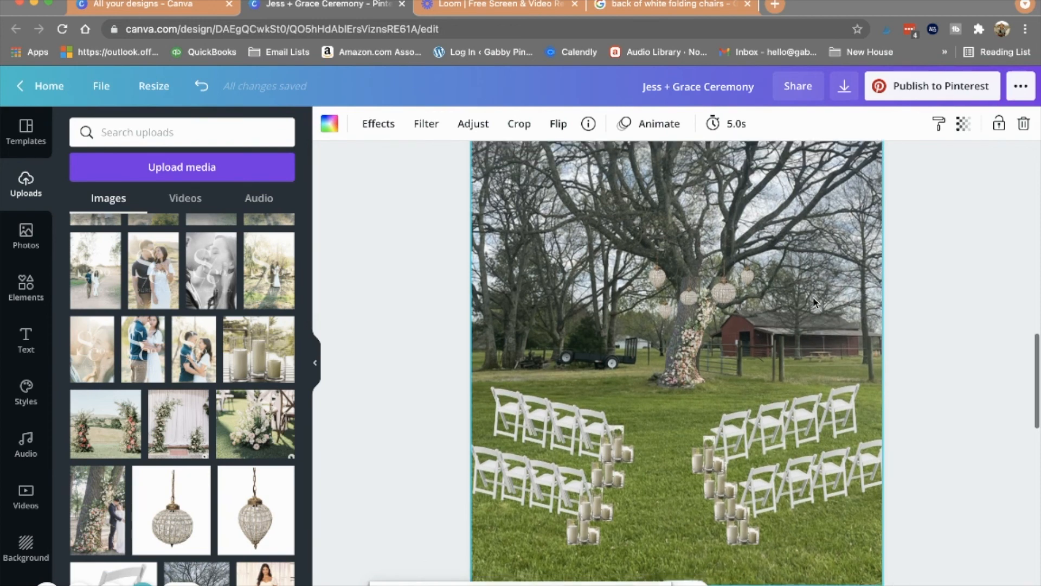
{"action": "scroll", "coordinate": [815, 302], "scroll_direction": "down", "scroll_amount": 1}
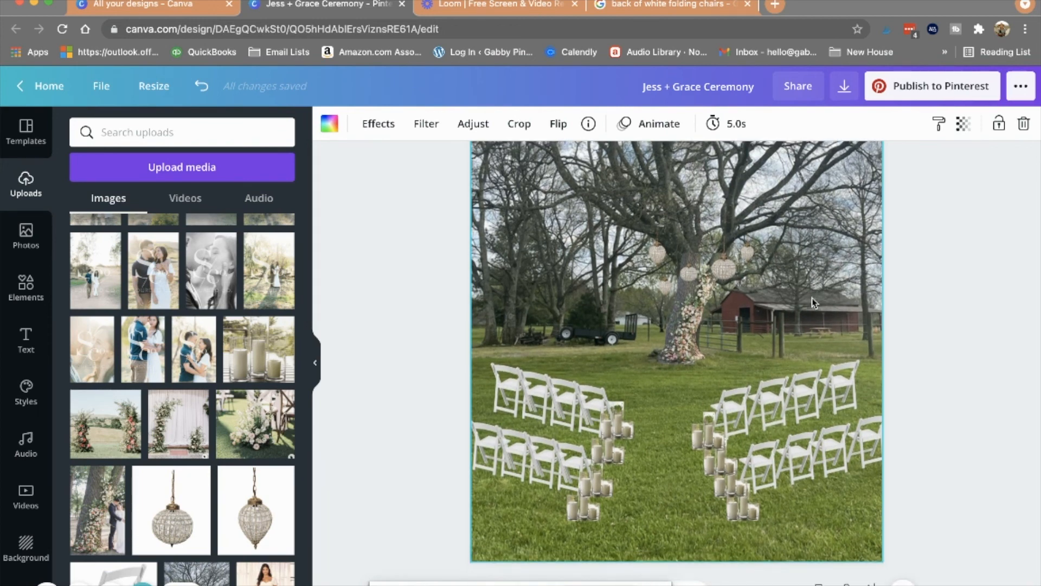